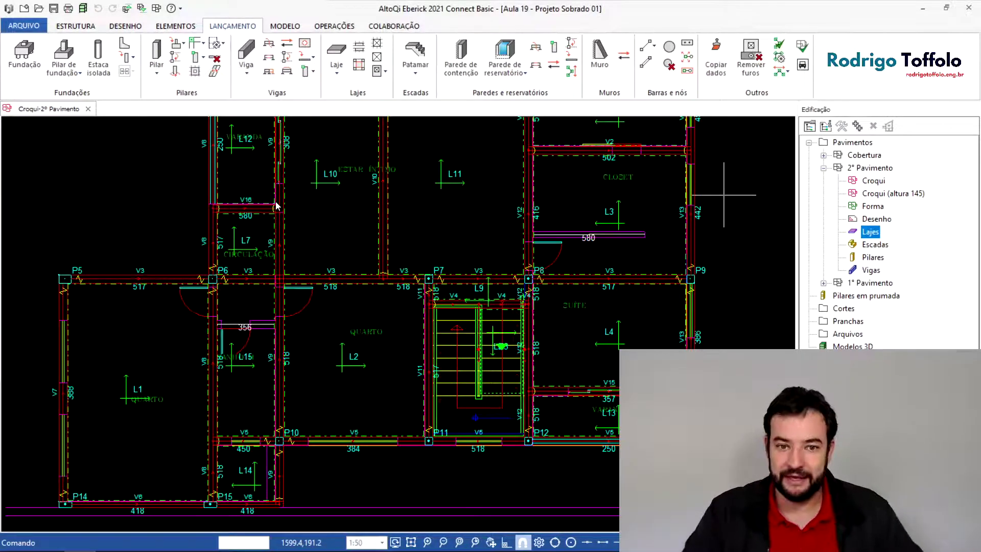
- Open the slab reactions plan of the 2º Pavimento and examine the reactions slab L1 applies to its surrounding beams
middle_drag(276, 201, 276, 203)
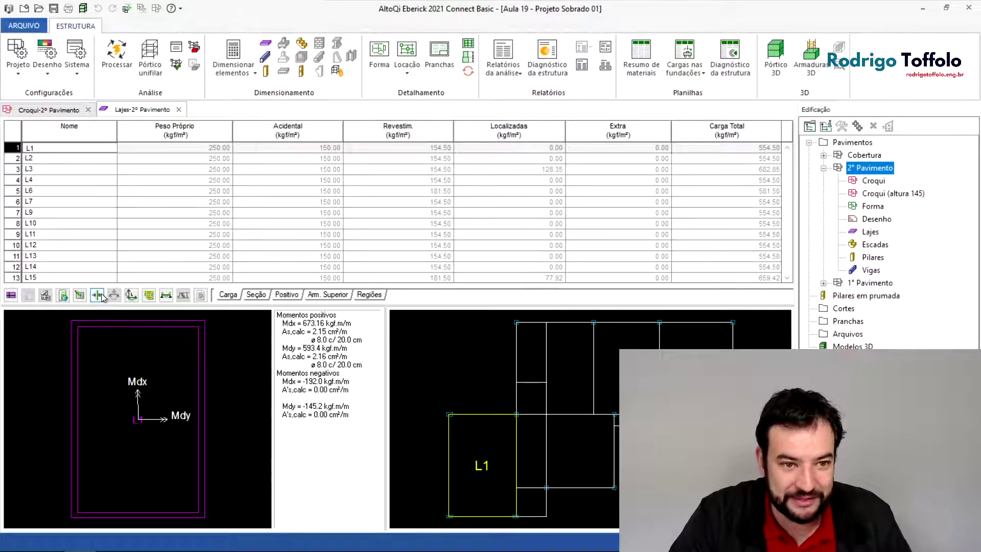
click(98, 296)
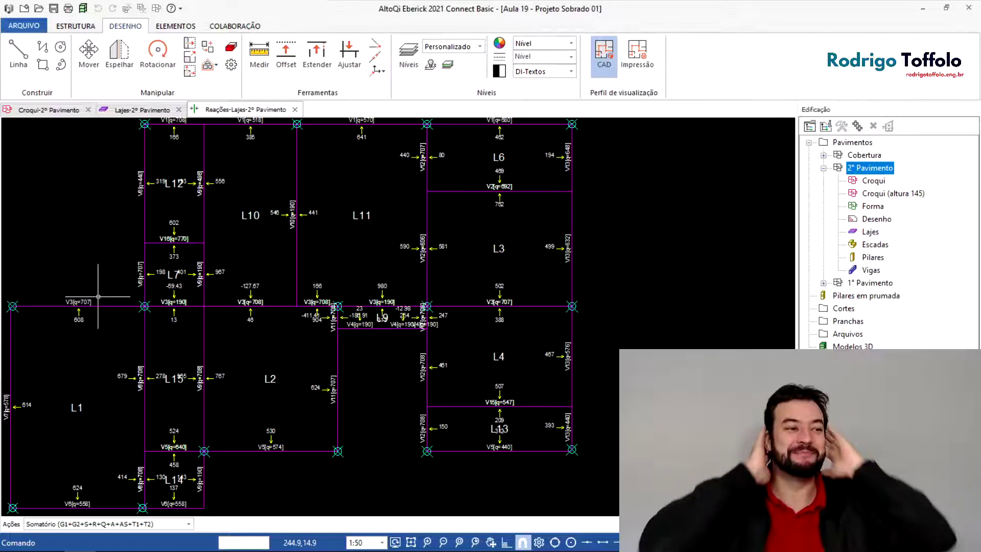
middle_drag(189, 221, 324, 234)
scroll(242, 396, up, 2)
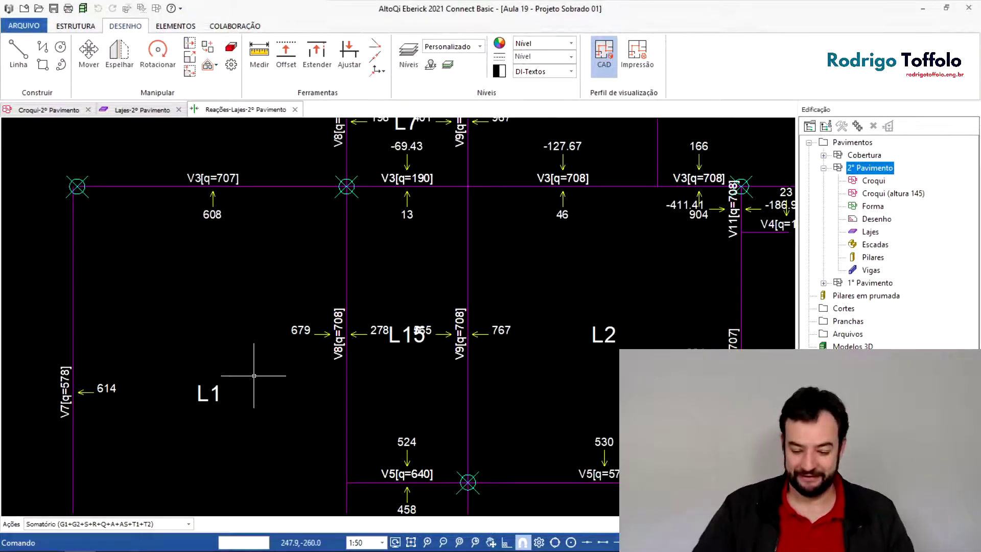
middle_drag(221, 409, 232, 337)
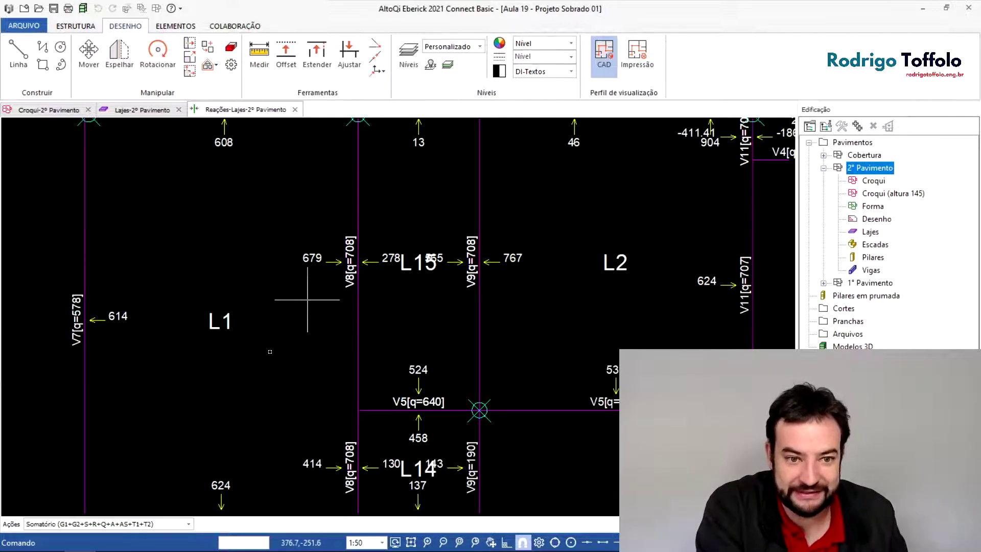
middle_drag(250, 222, 253, 256)
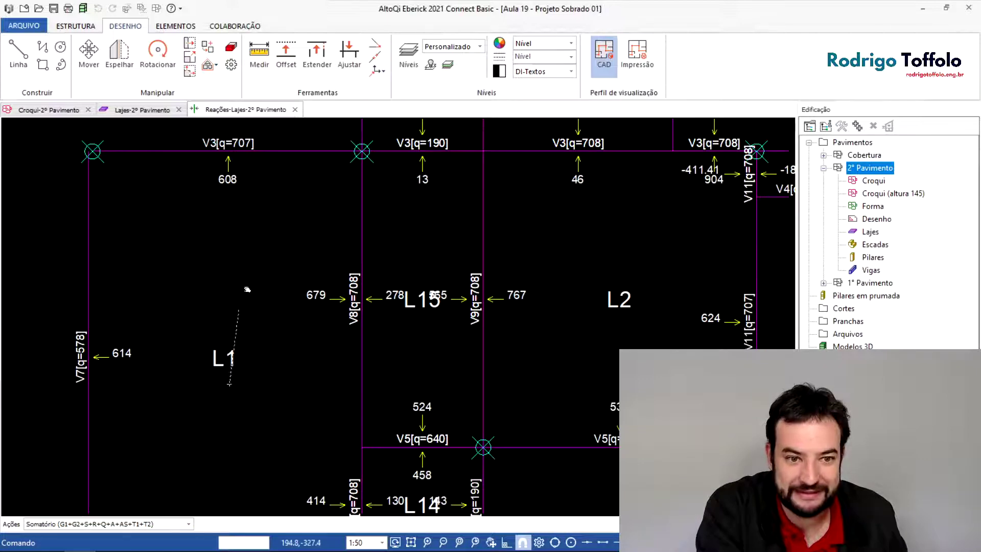
middle_drag(240, 327, 257, 238)
- Examine the slab reactions on the beams around L2, L9, L10, L11 and L7, including beams V3, V10 and V12
middle_drag(510, 368, 187, 507)
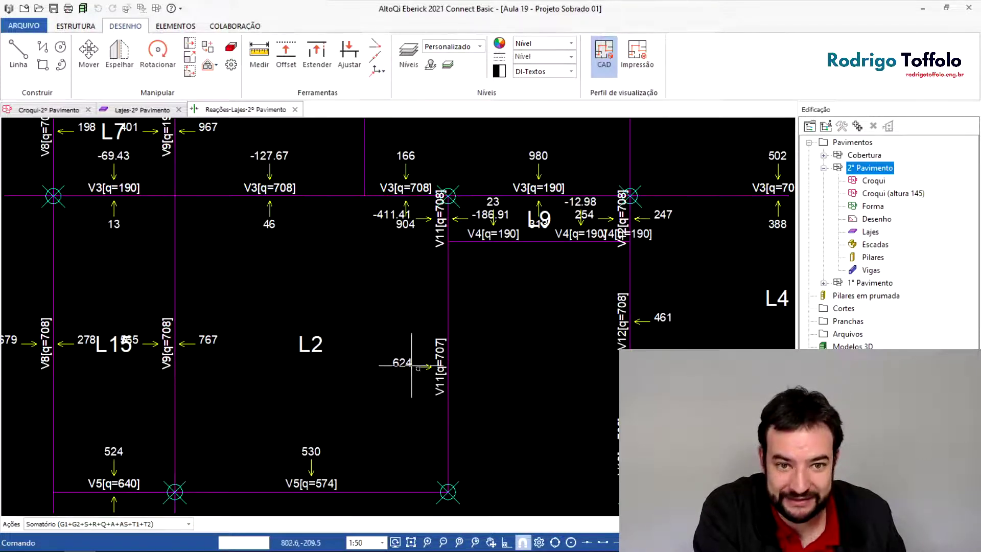
middle_drag(503, 140, 473, 340)
middle_drag(543, 158, 526, 248)
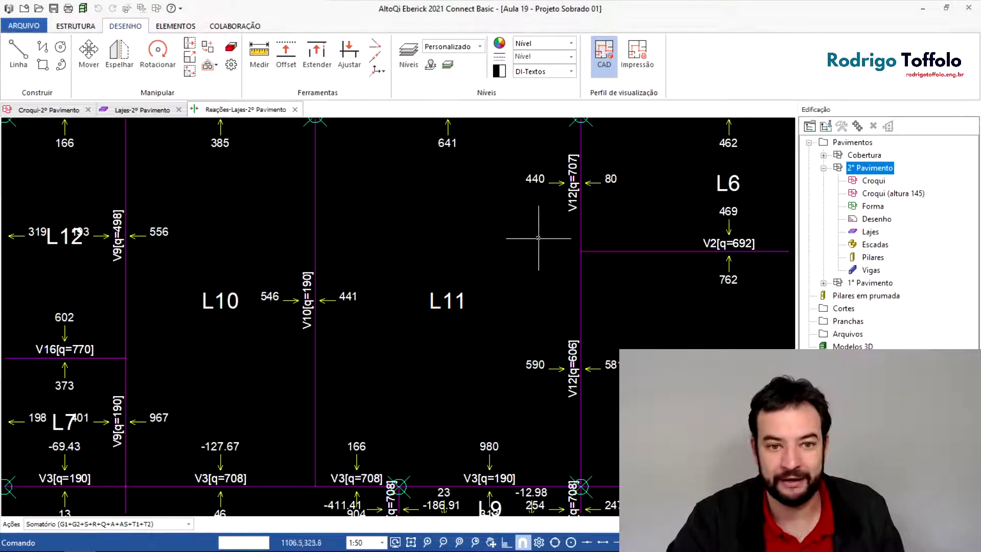
middle_drag(535, 199, 522, 198)
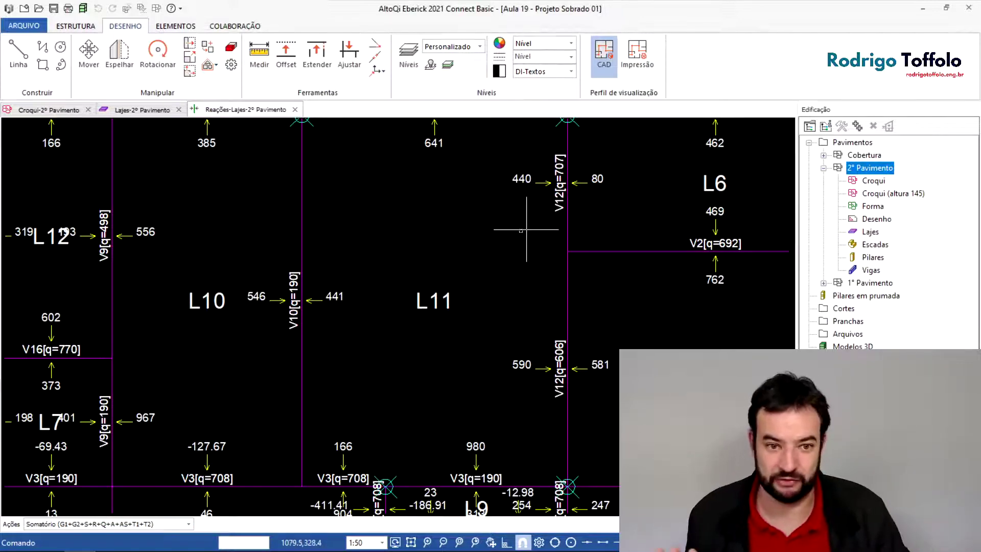
scroll(524, 229, down, 3)
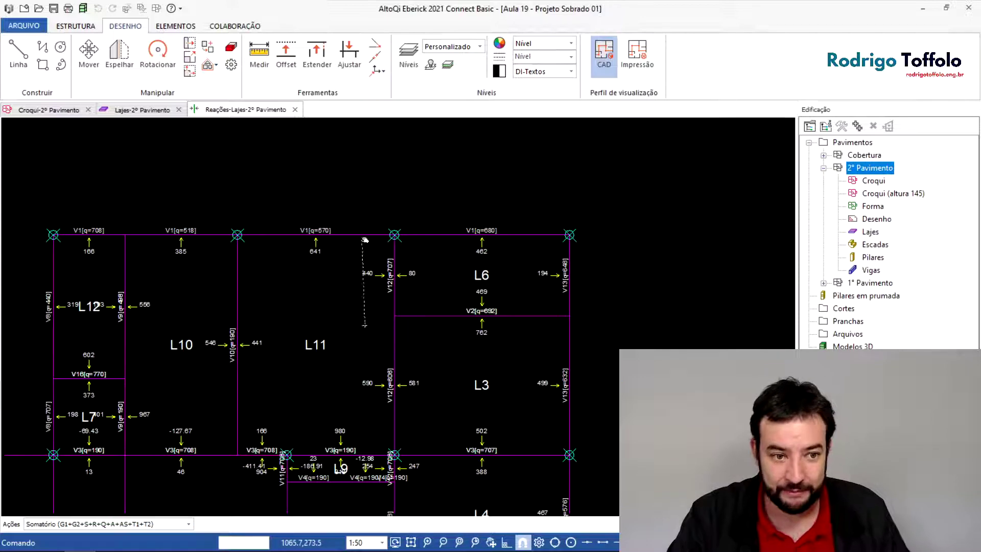
middle_drag(365, 240, 362, 235)
mouse_move(192, 322)
middle_down()
mouse_move(306, 203)
mouse_move(253, 220)
middle_up()
middle_drag(271, 398, 345, 326)
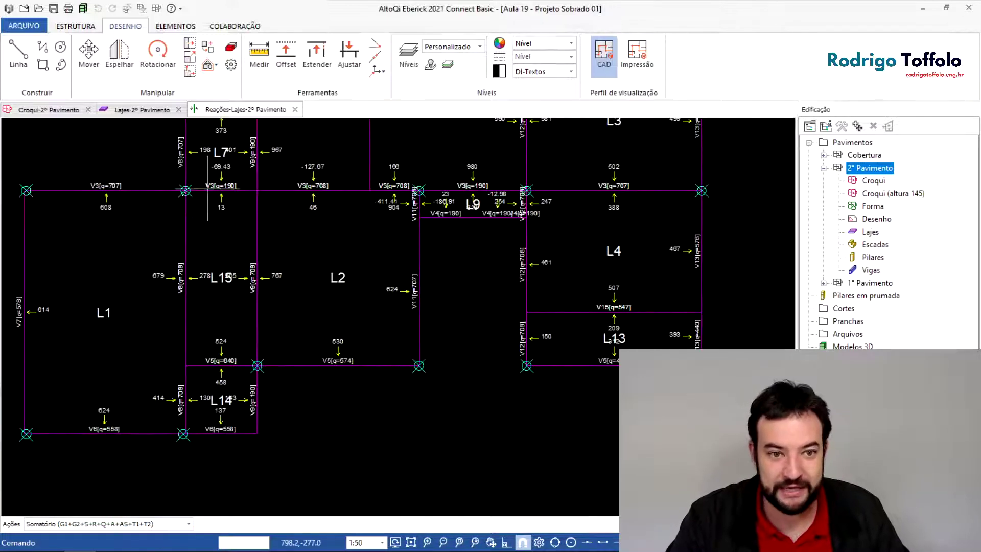
scroll(302, 260, up, 2)
middle_drag(338, 201, 333, 328)
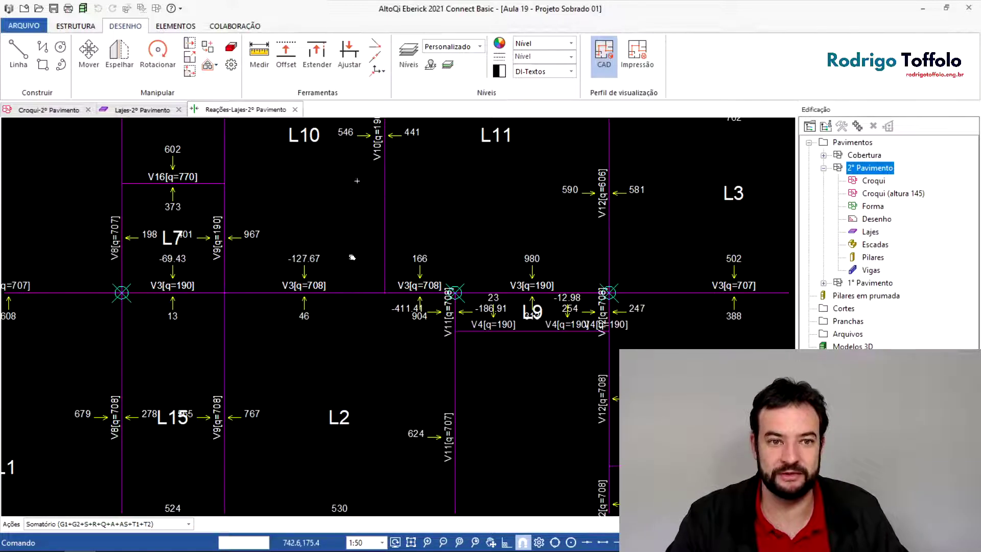
middle_drag(352, 257, 342, 332)
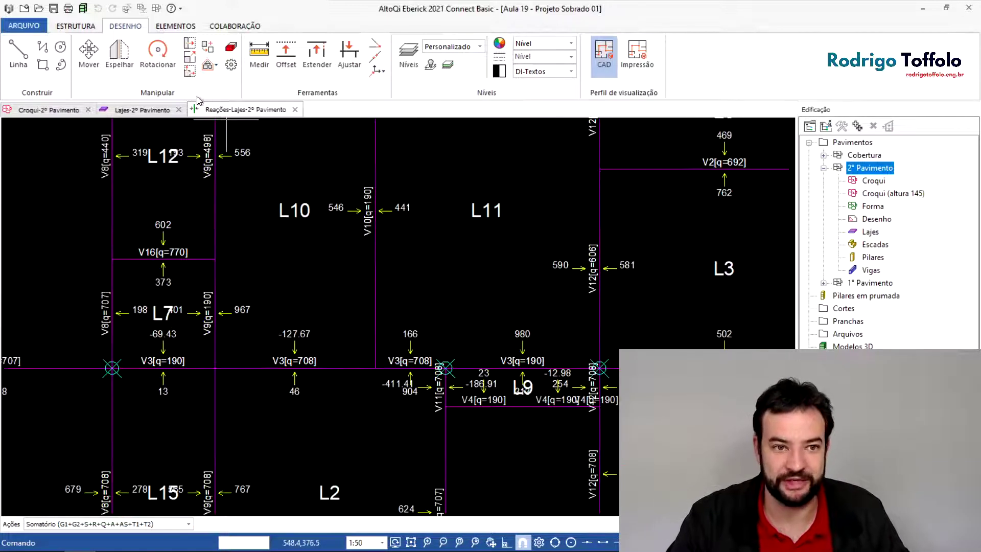
- Open the beam results of the 2º Pavimento and compare the loading of beam V1 with the slab reactions plan
click(868, 270)
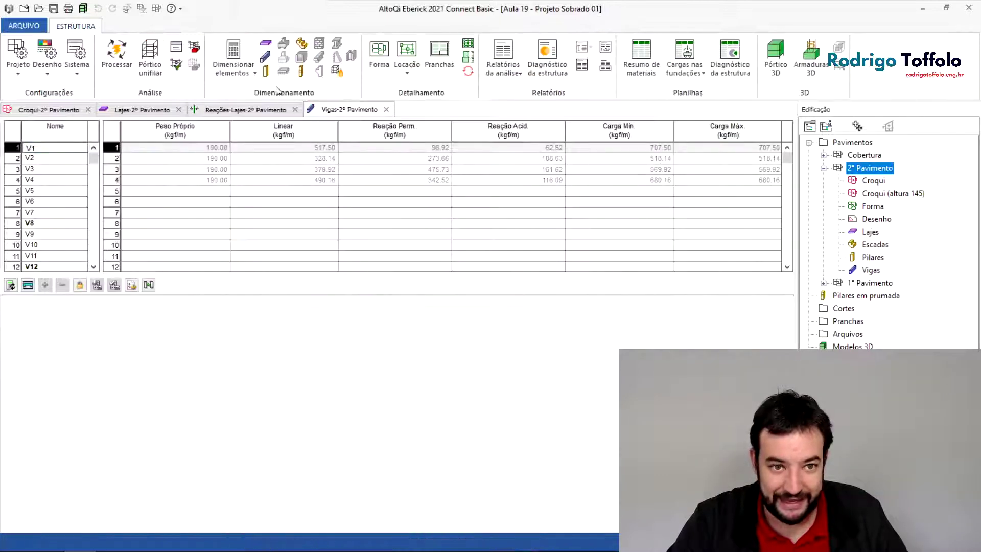
click(229, 110)
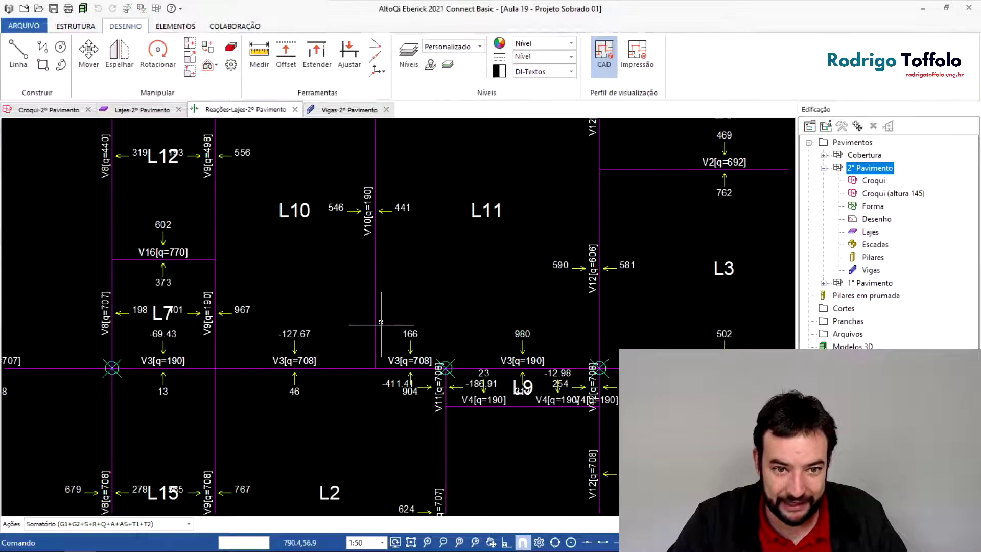
scroll(378, 291, up, 2)
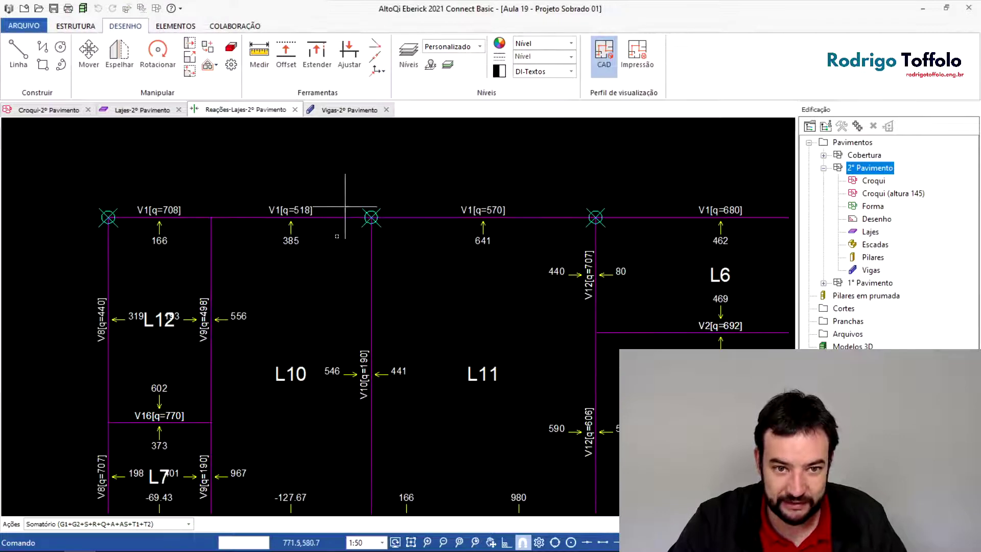
click(337, 110)
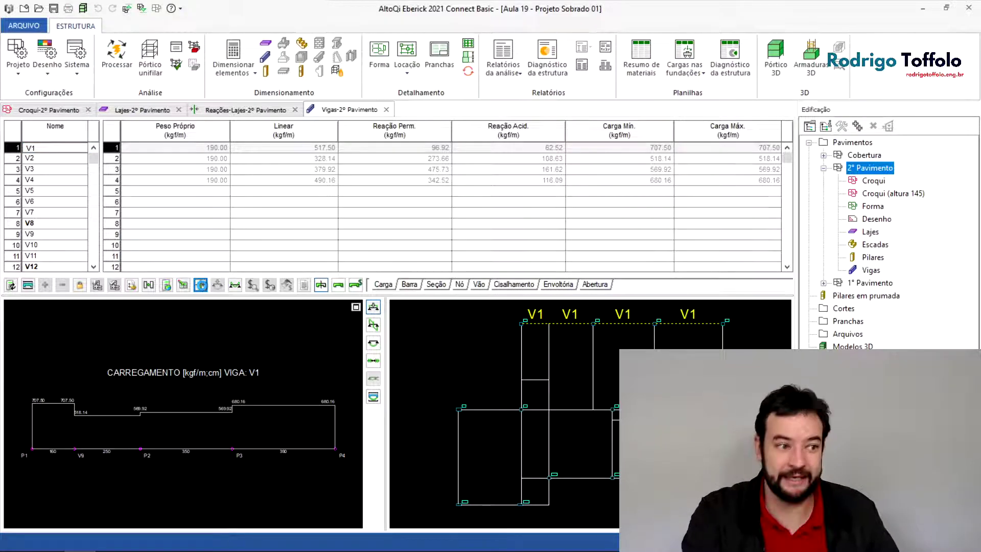
- Open the beam reactions plan of the 2º Pavimento and examine the reactions at both ends of beam V10
click(321, 285)
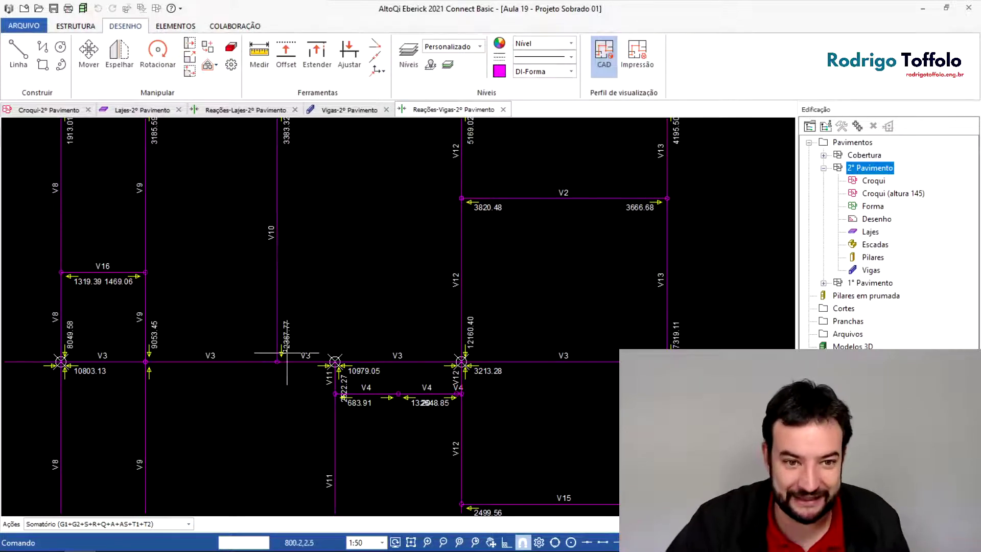
scroll(284, 352, up, 1)
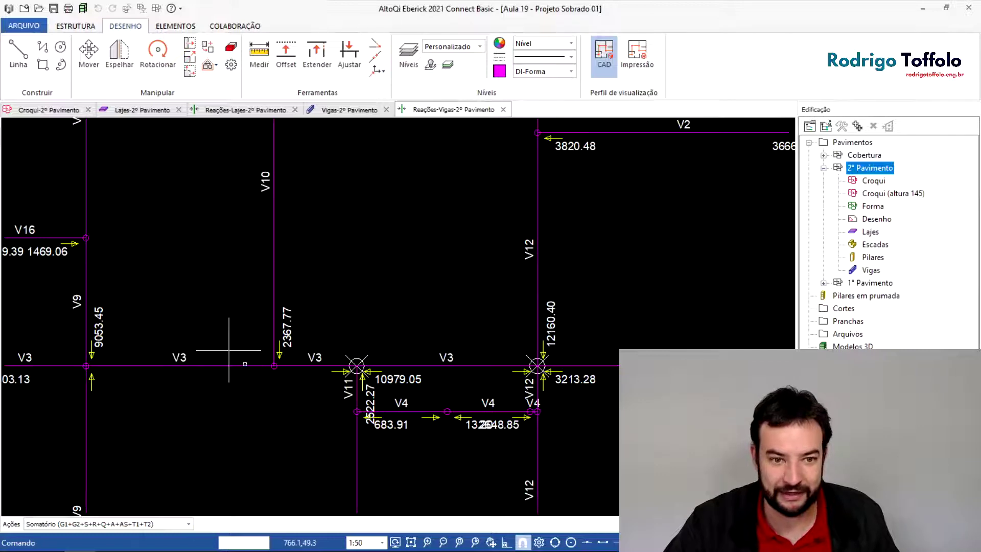
scroll(263, 377, up, 2)
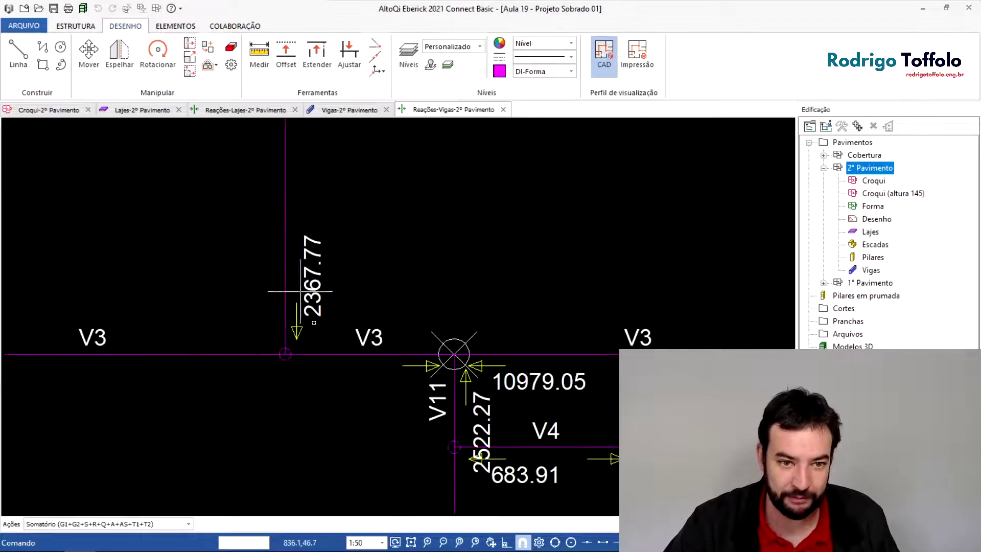
scroll(321, 322, down, 2)
middle_drag(327, 188, 368, 429)
middle_drag(351, 225, 376, 370)
scroll(377, 370, up, 2)
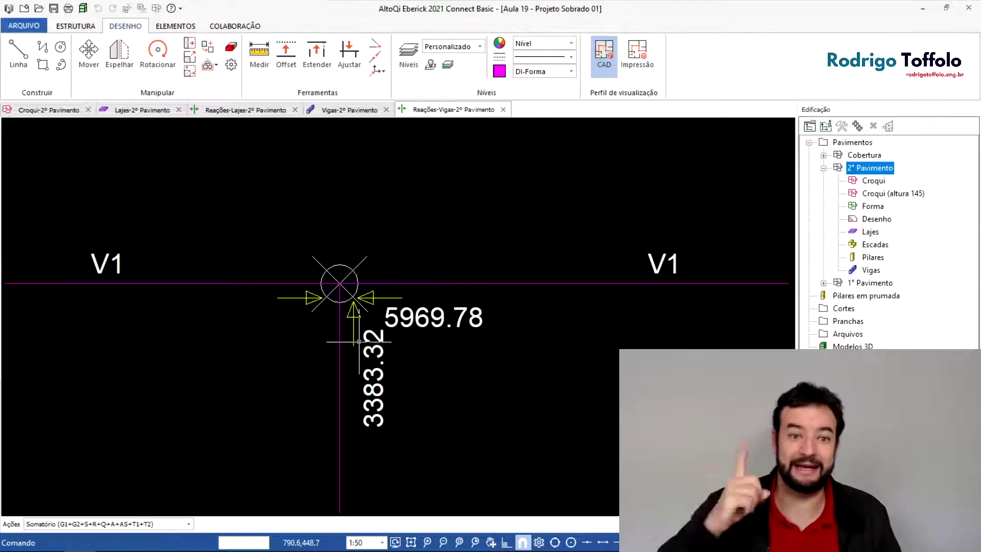
- Examine the beam reactions at the supports along V1 and V3 and around beams V7, V8 and V9
scroll(359, 341, down, 5)
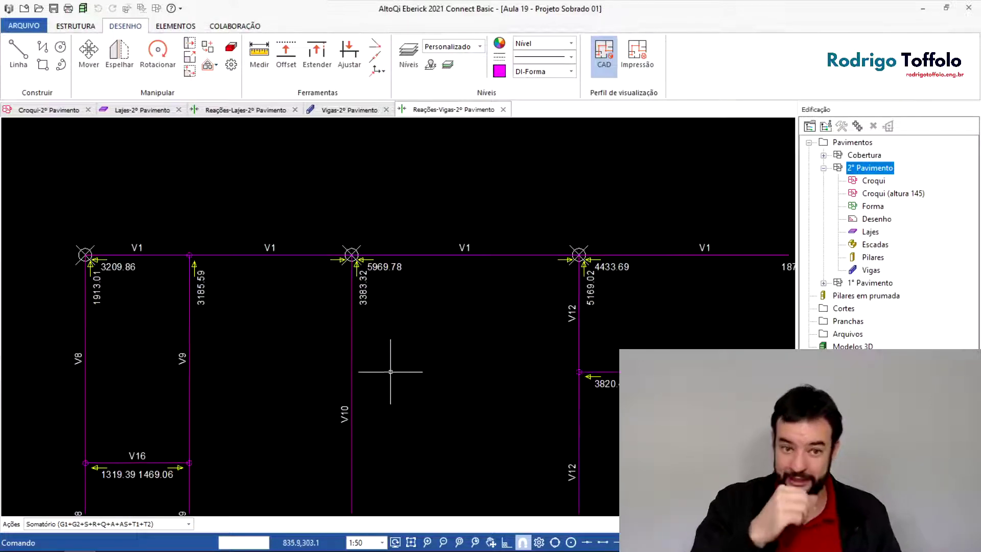
middle_drag(383, 324, 367, 267)
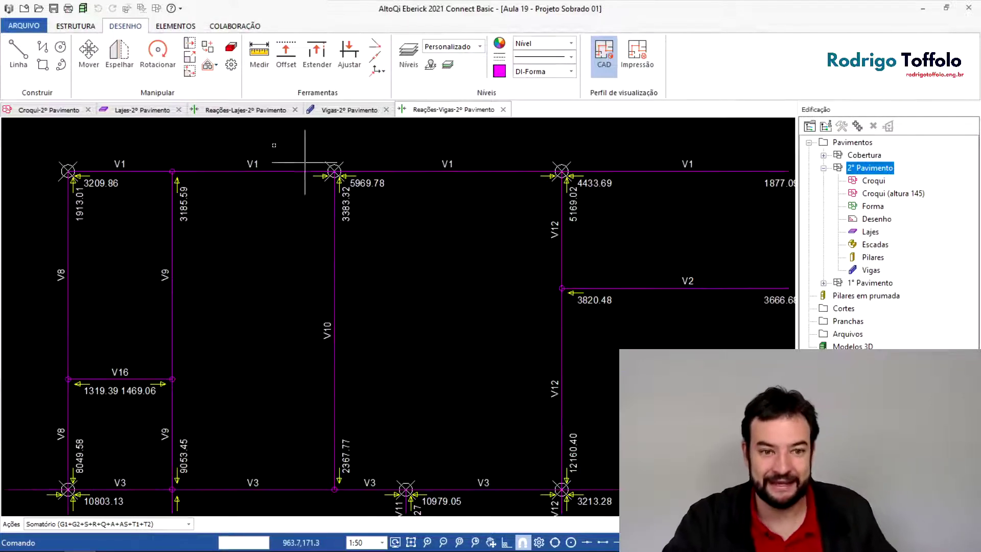
middle_drag(501, 460, 536, 231)
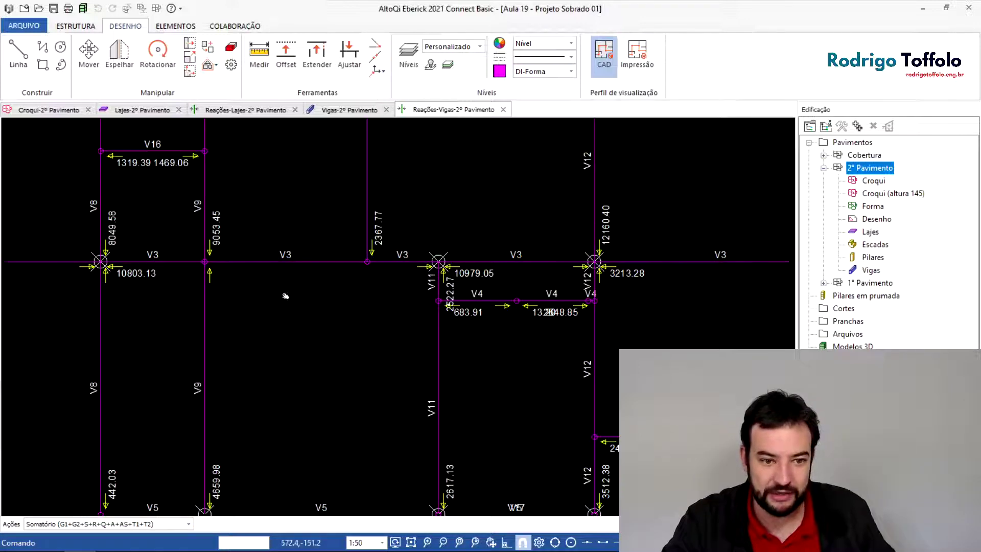
middle_drag(285, 296, 510, 151)
middle_drag(280, 269, 368, 306)
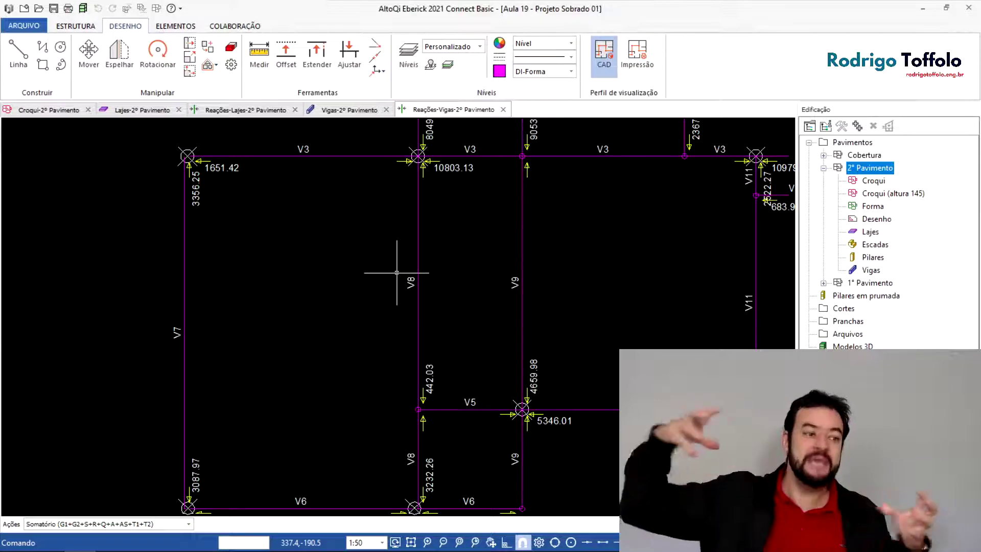
- Examine the reactions of beam V2 on V12 and V13, and the reaction where beam V9 meets V1
scroll(402, 266, down, 2)
middle_drag(701, 316, 555, 443)
scroll(632, 222, up, 3)
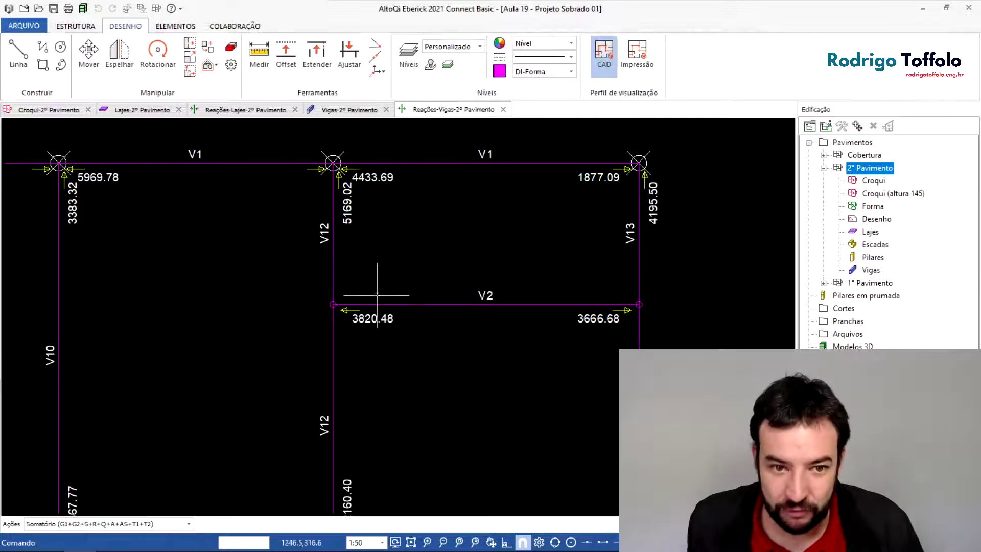
middle_drag(214, 267, 543, 285)
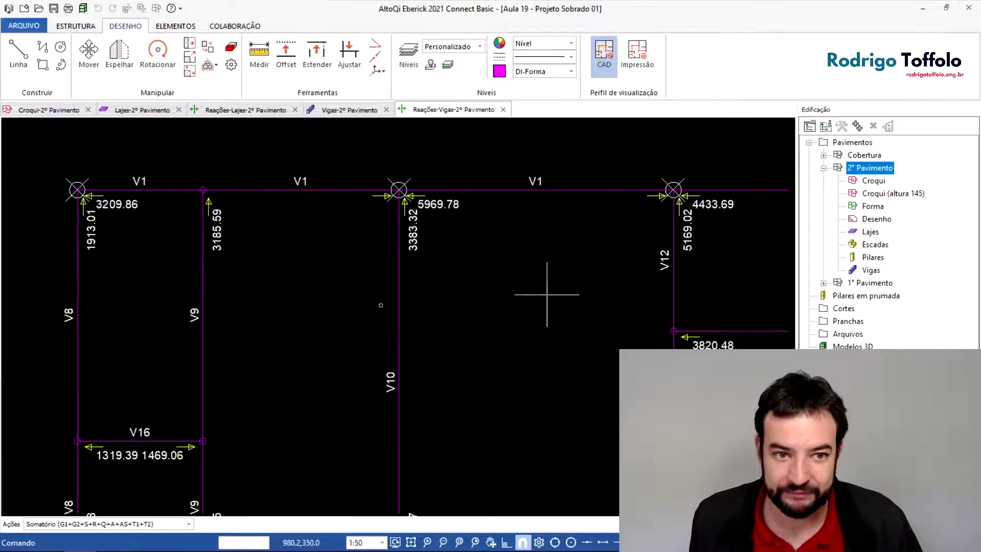
middle_drag(328, 299, 399, 281)
middle_drag(275, 363, 280, 329)
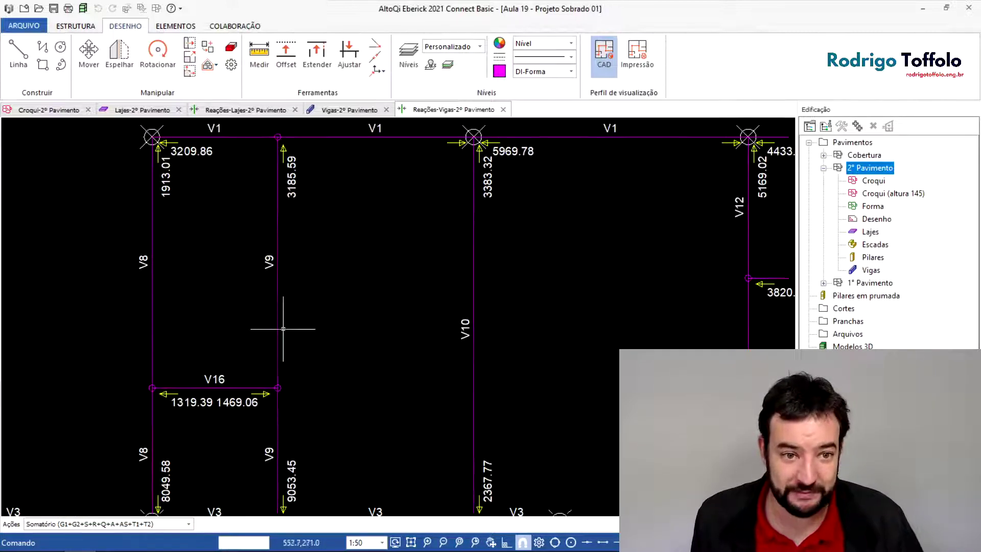
middle_drag(283, 234, 289, 328)
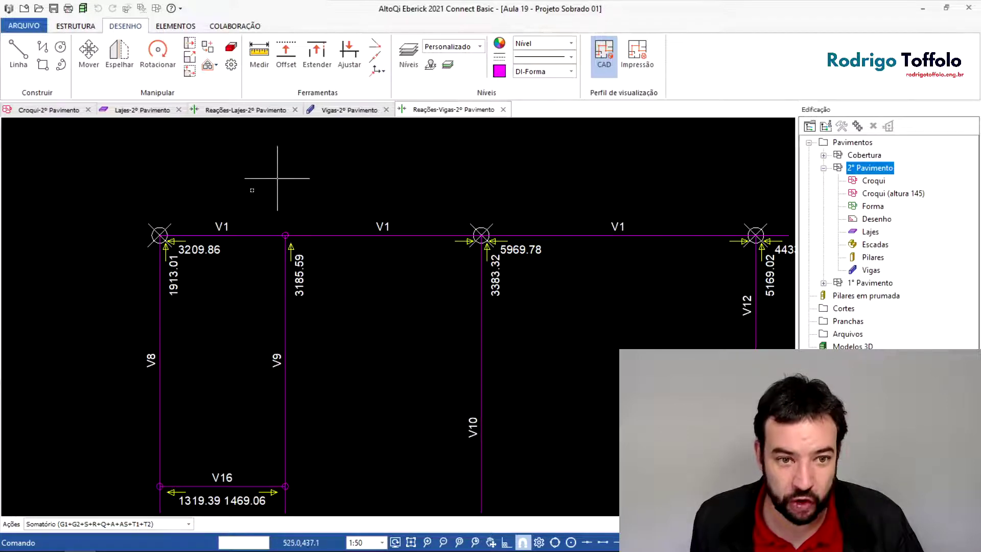
scroll(265, 220, up, 3)
scroll(305, 240, down, 2)
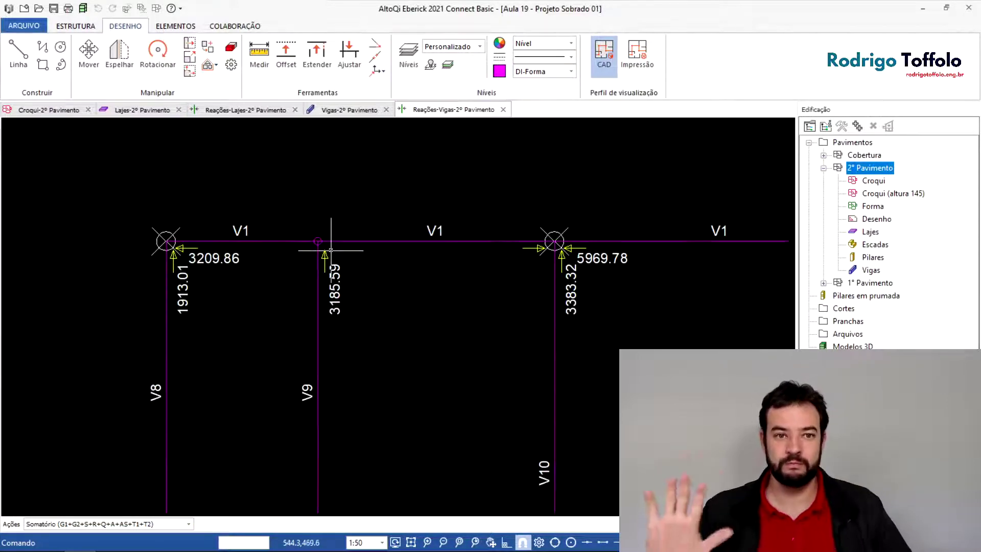
- Open the diagrams of beam V1 from the beam results and examine its design shear force diagram around V9 and P2
click(346, 110)
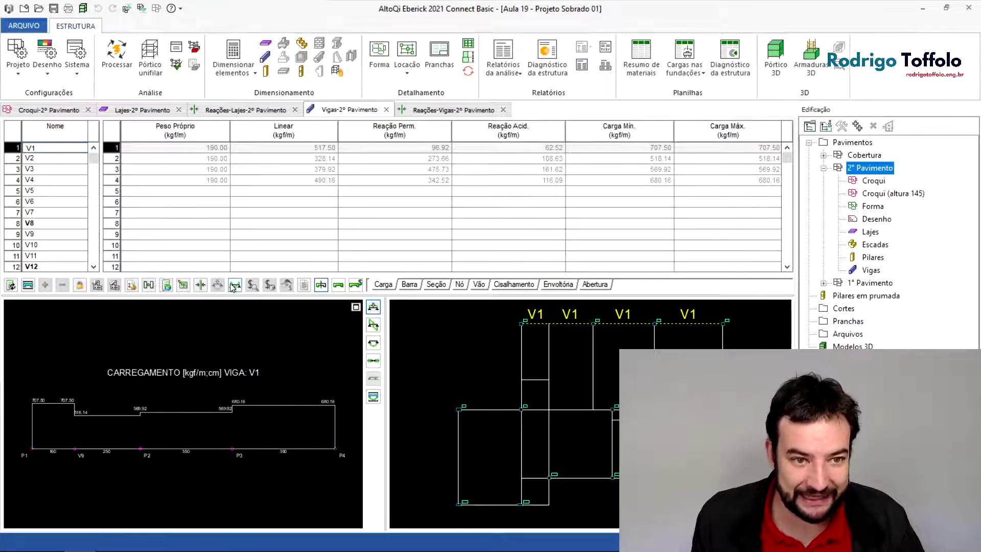
click(235, 284)
click(251, 301)
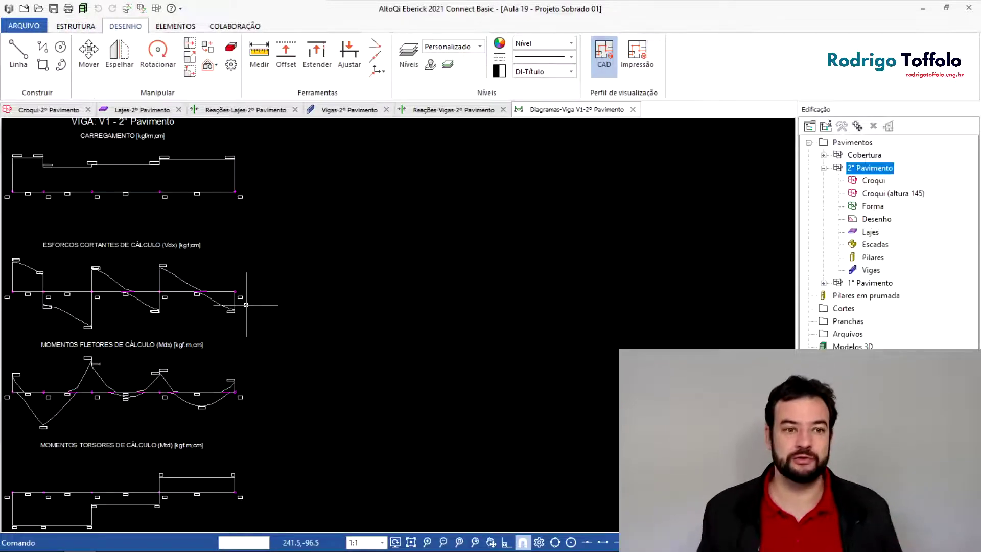
middle_drag(194, 281, 534, 326)
scroll(422, 316, up, 2)
scroll(421, 371, up, 1)
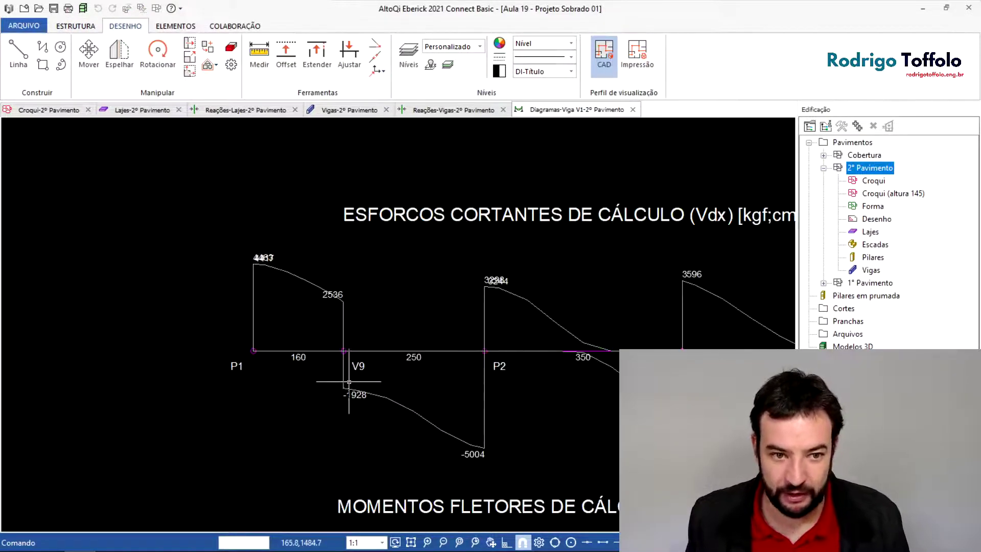
middle_drag(338, 381, 288, 337)
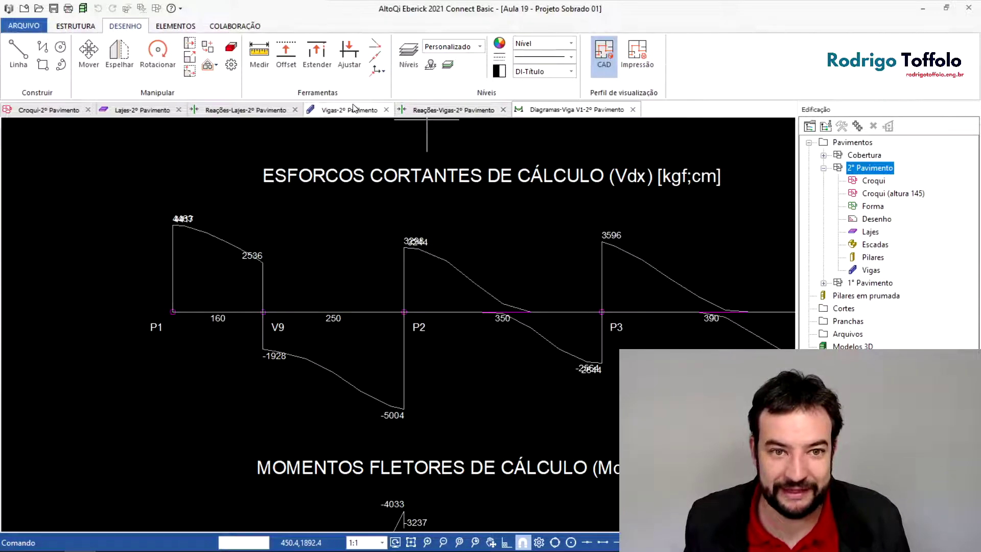
- Return to the structural sketch of the 2º Pavimento and look at beam V1 between columns P1 and P4
click(326, 110)
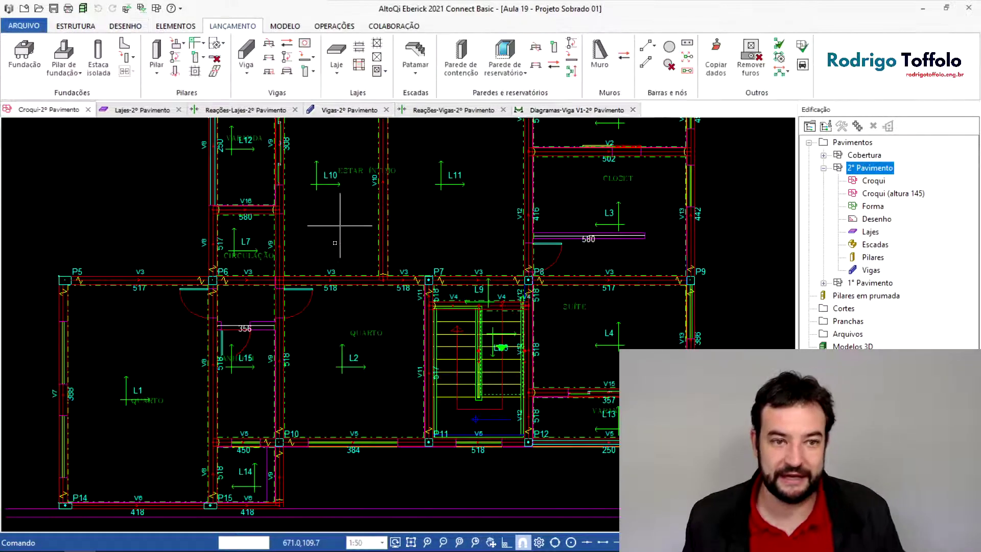
middle_drag(340, 223, 335, 388)
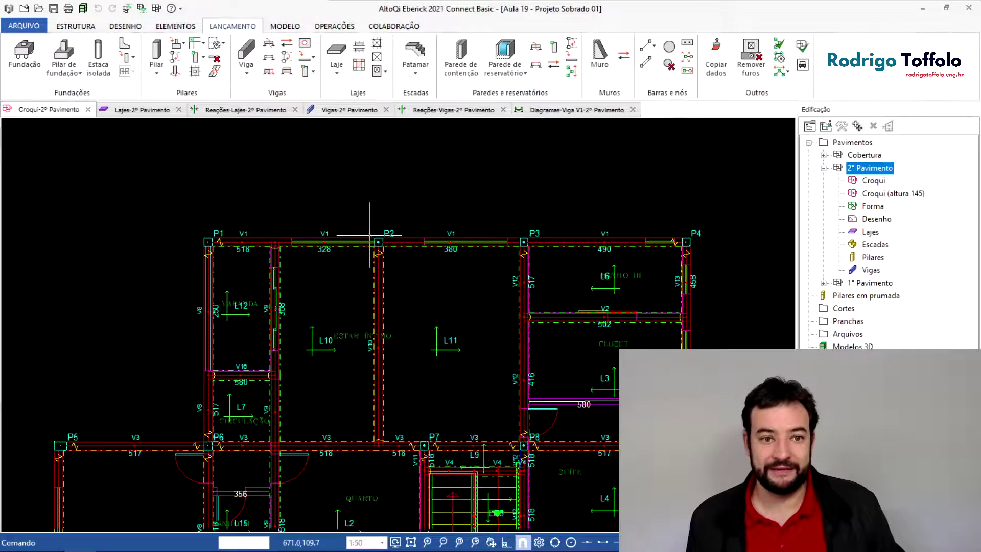
- Compare beam V1's spans and supports between P1 and P3 in the sketch with its design shear force diagram up to P4
scroll(368, 221, up, 2)
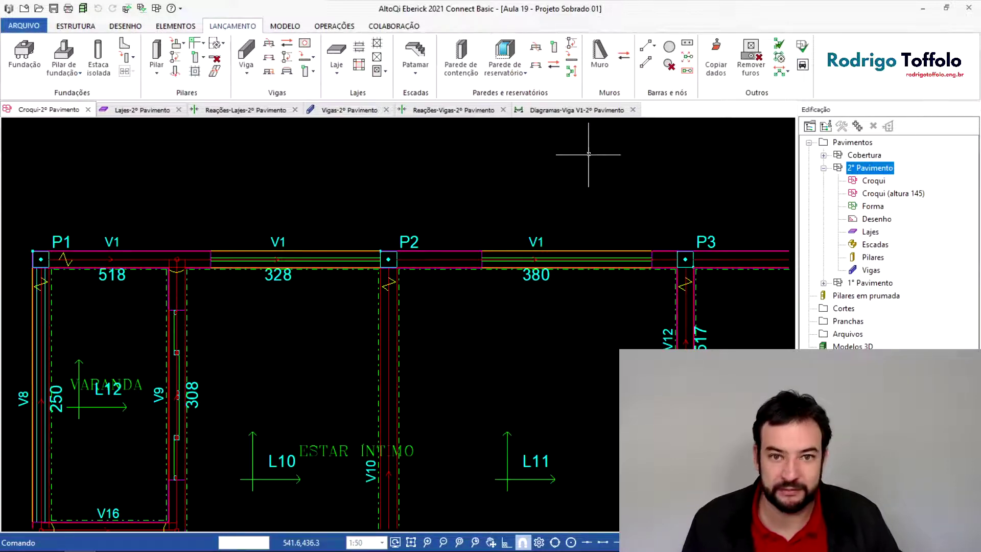
click(577, 109)
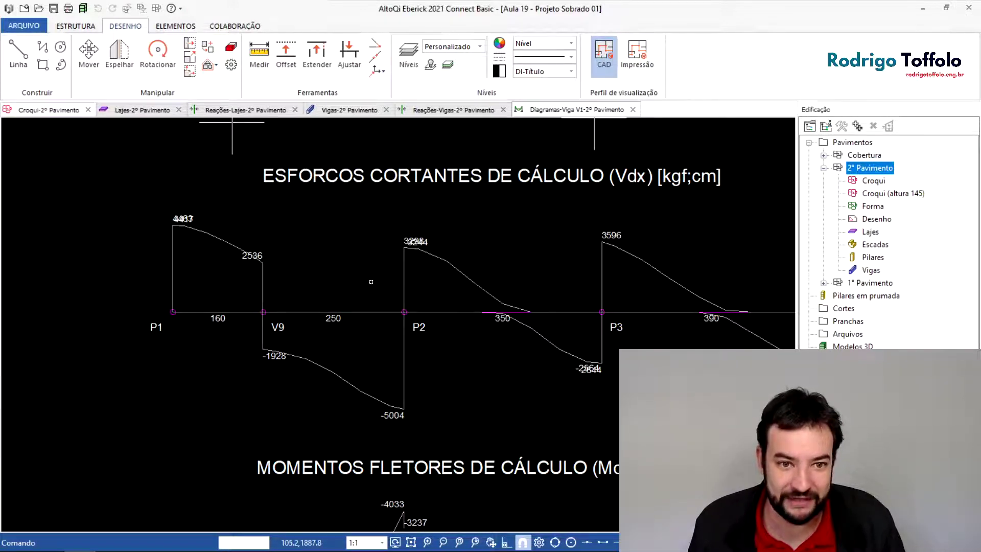
click(48, 109)
scroll(470, 415, down, 2)
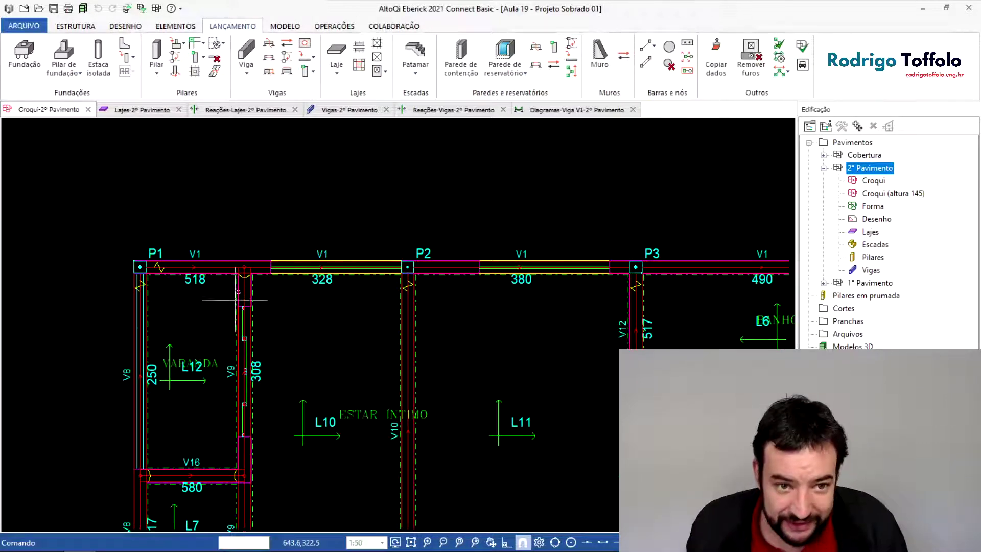
middle_drag(271, 393, 283, 312)
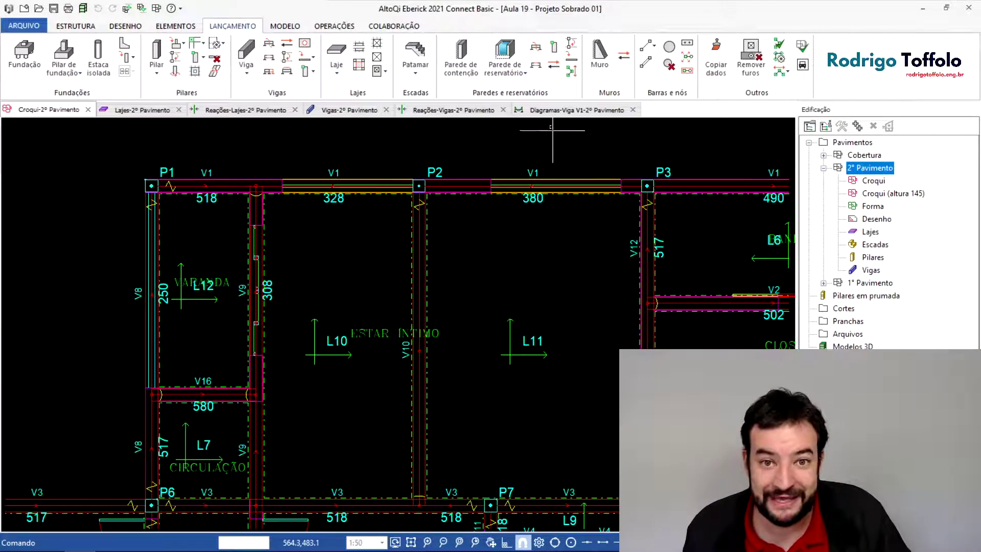
click(567, 110)
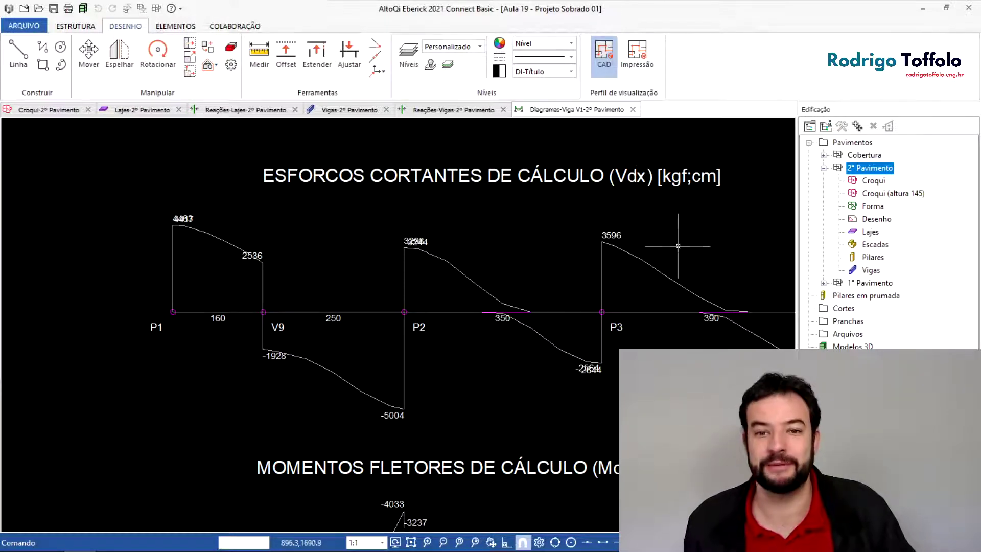
middle_drag(677, 245, 485, 233)
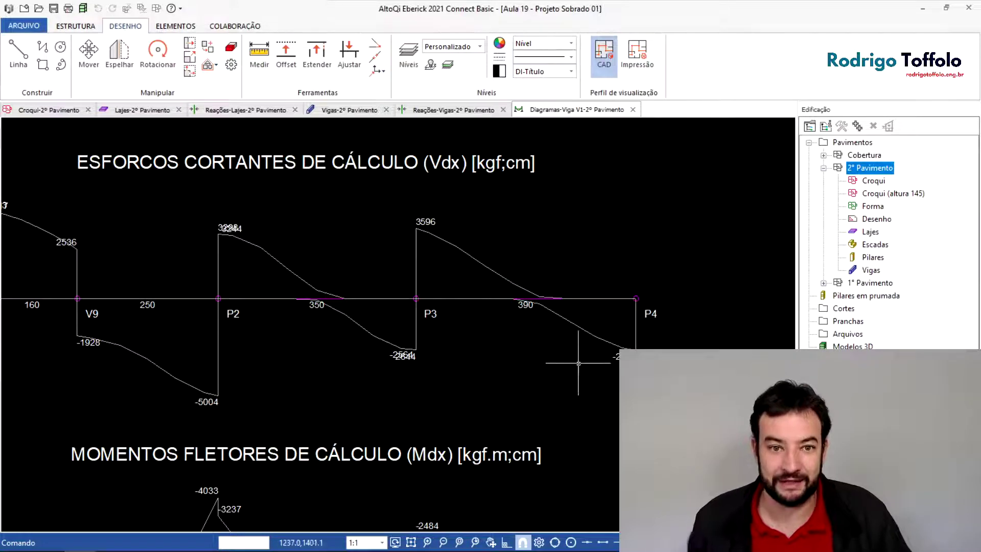
- Open the diagrams of beam V13 from the beam results and examine its design shear force diagram between P13 and P9
click(346, 109)
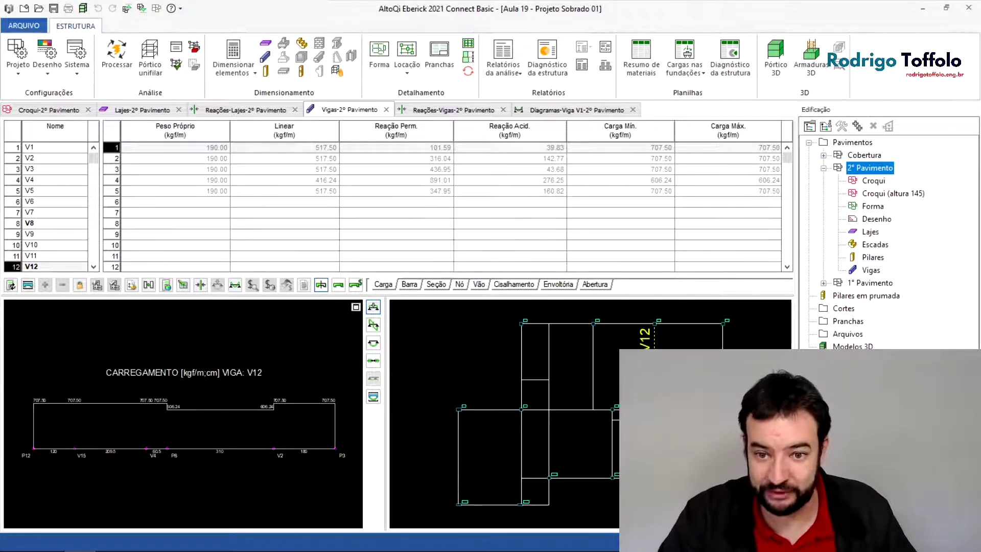
key(Down)
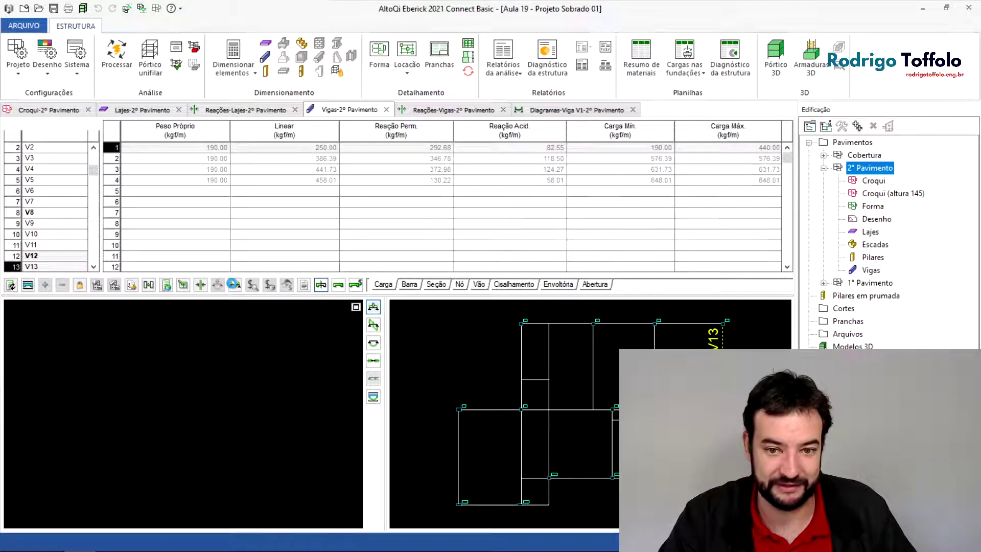
click(235, 285)
click(248, 301)
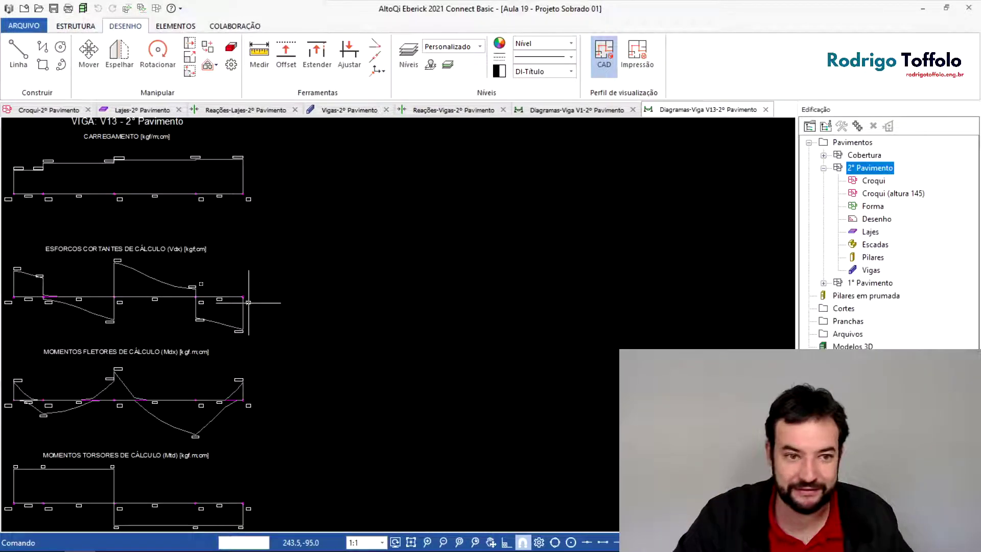
scroll(67, 272, up, 2)
scroll(67, 272, up, 2)
middle_drag(61, 275, 399, 321)
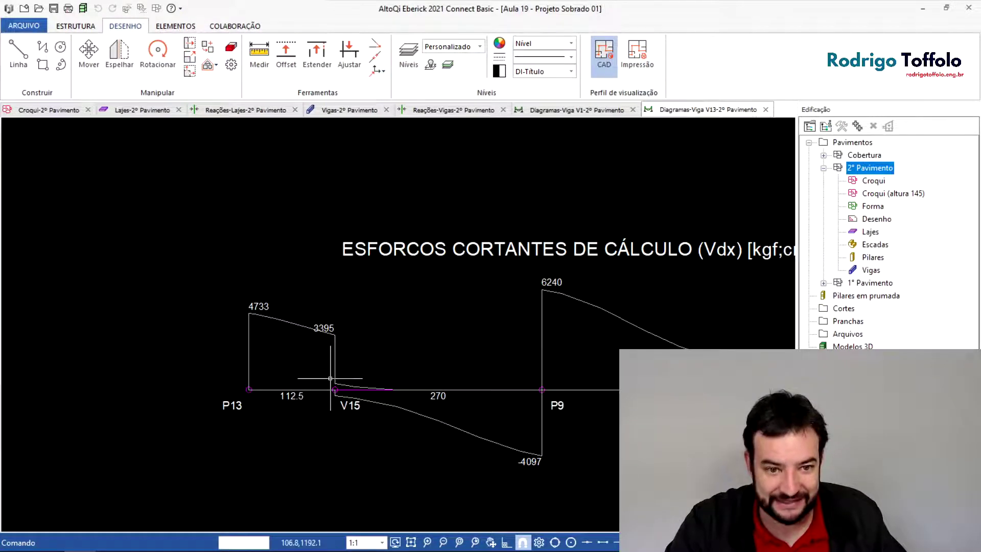
- Locate beams V13 and V15 in the sketch and examine the reactions of slabs L4 and L13 on them
click(48, 110)
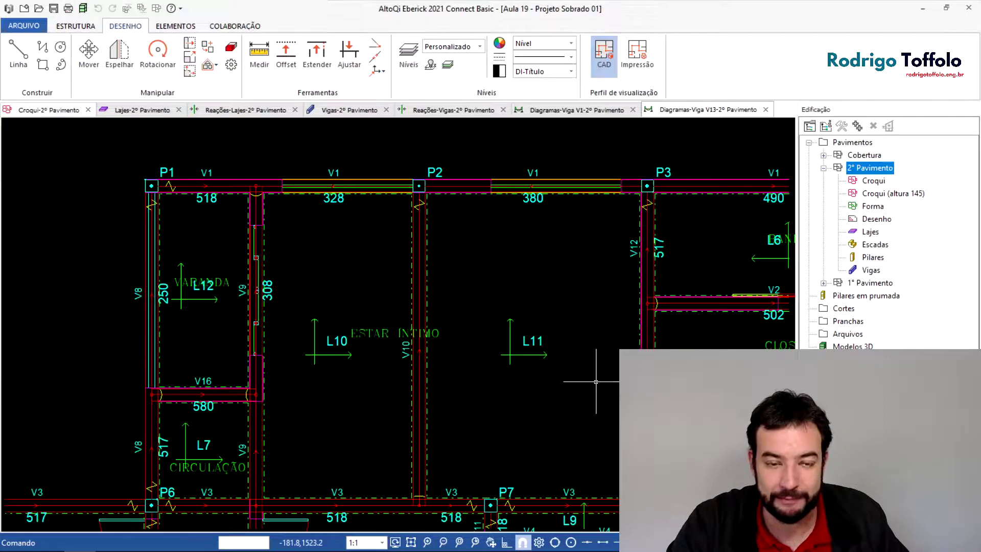
middle_drag(390, 253, 519, 290)
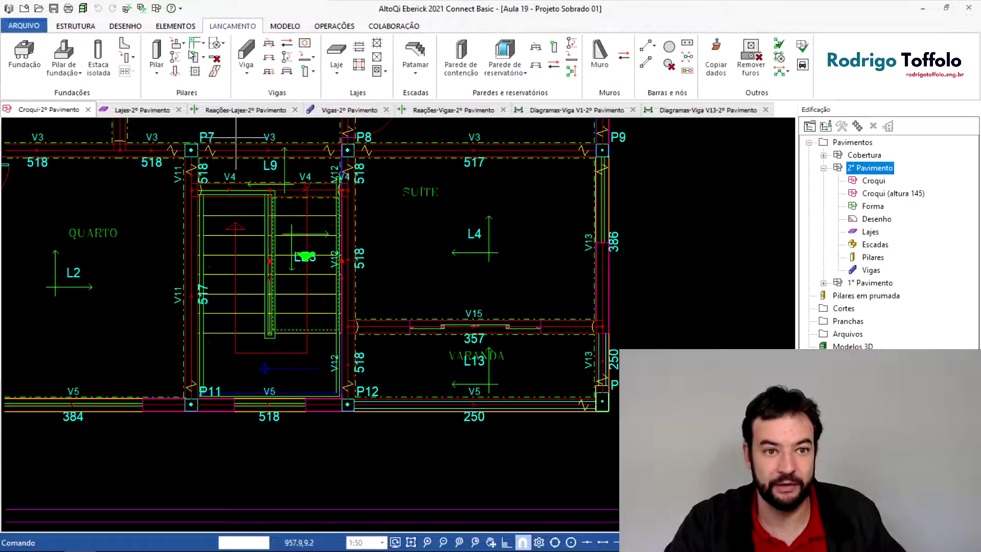
click(230, 108)
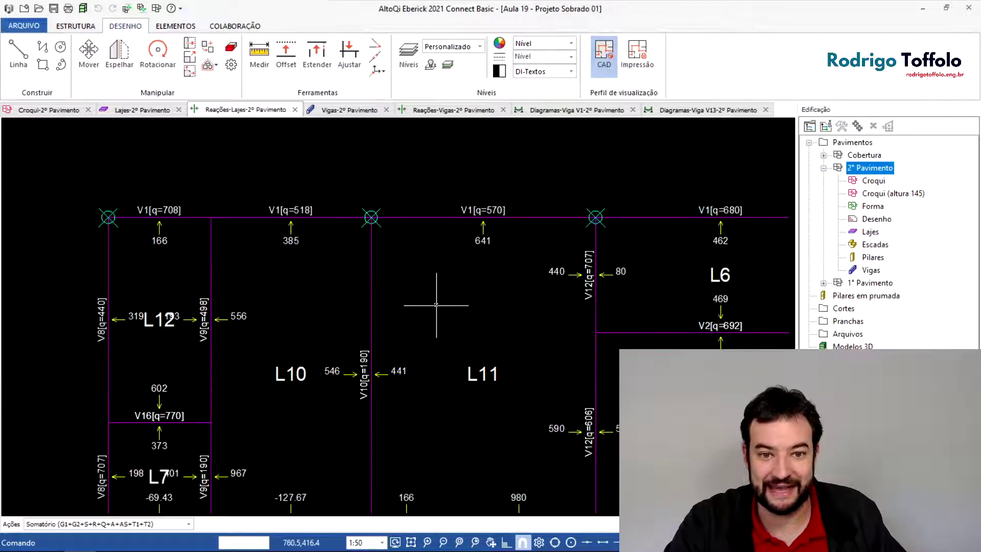
mouse_move(397, 158)
middle_down()
mouse_move(429, 269)
mouse_move(489, 374)
middle_up()
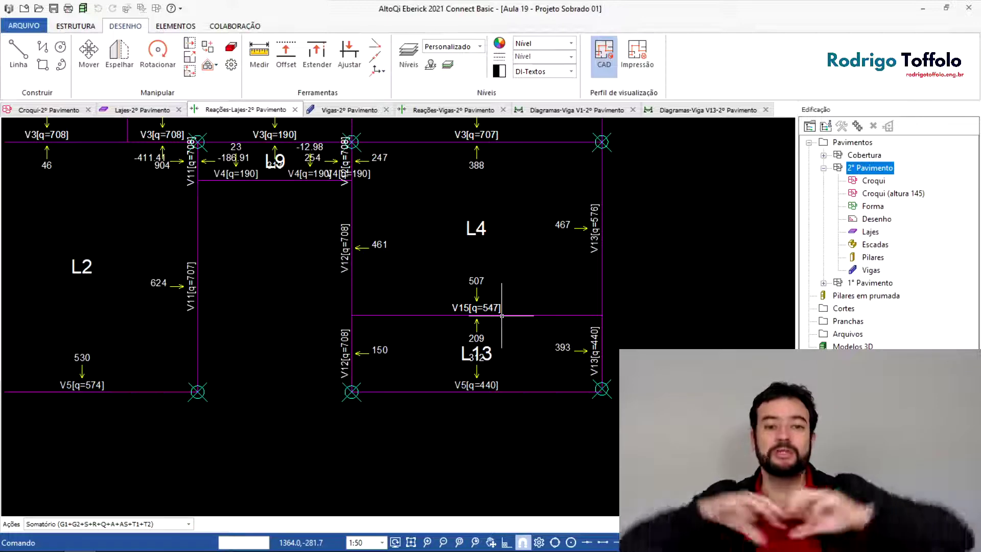
- Examine the reactions of beam V15 on V12 and V13 in the beam reactions drawing
click(454, 110)
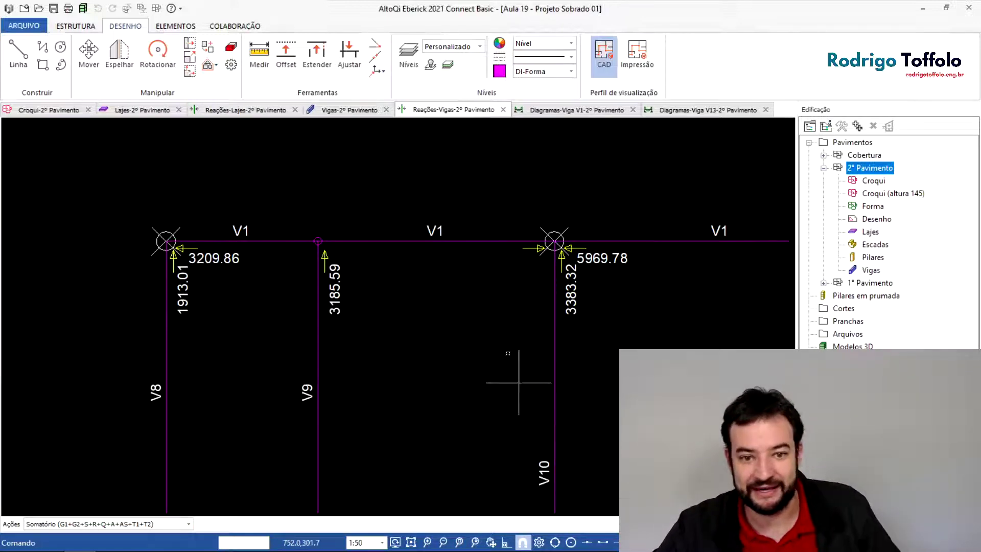
middle_drag(509, 404, 418, 209)
middle_drag(547, 389, 360, 323)
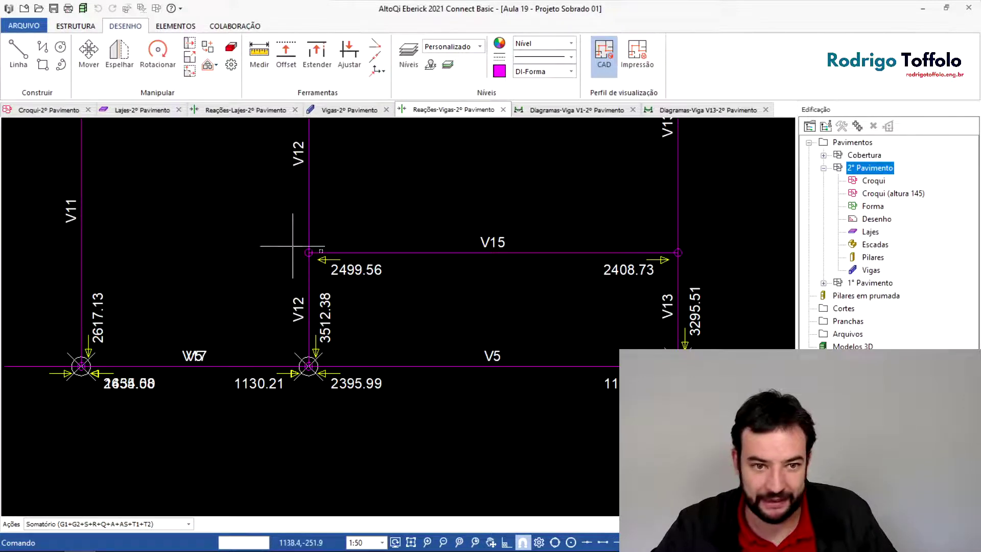
middle_drag(664, 230, 614, 358)
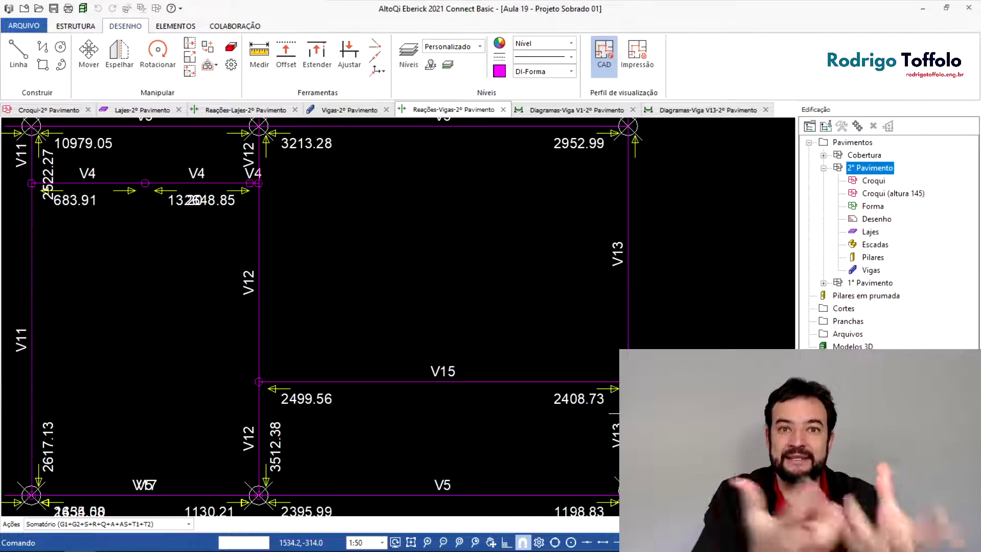
- Compare beam V13's shear force diagram from V15 past P9 to V2 with the beam's supports in the sketch
click(689, 112)
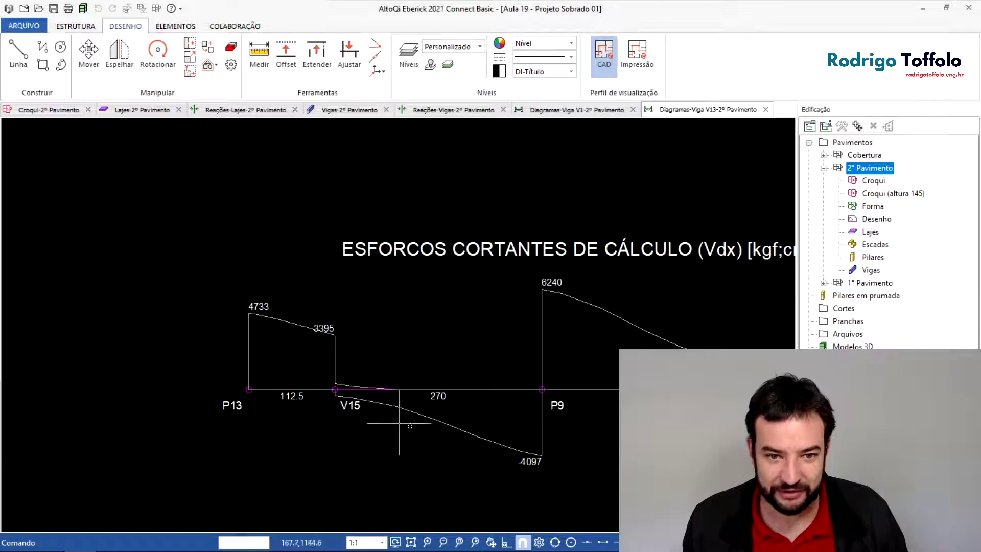
middle_drag(597, 297, 323, 267)
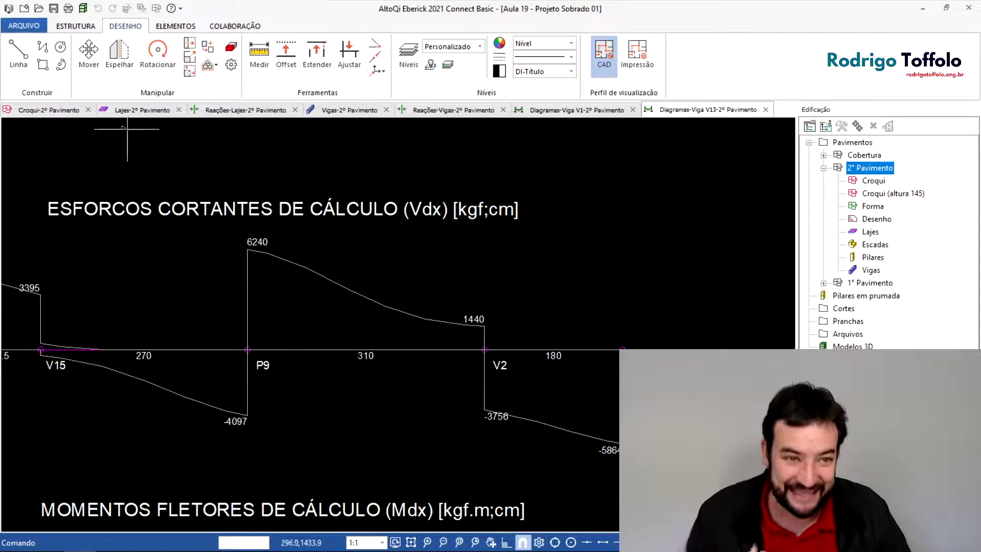
click(49, 110)
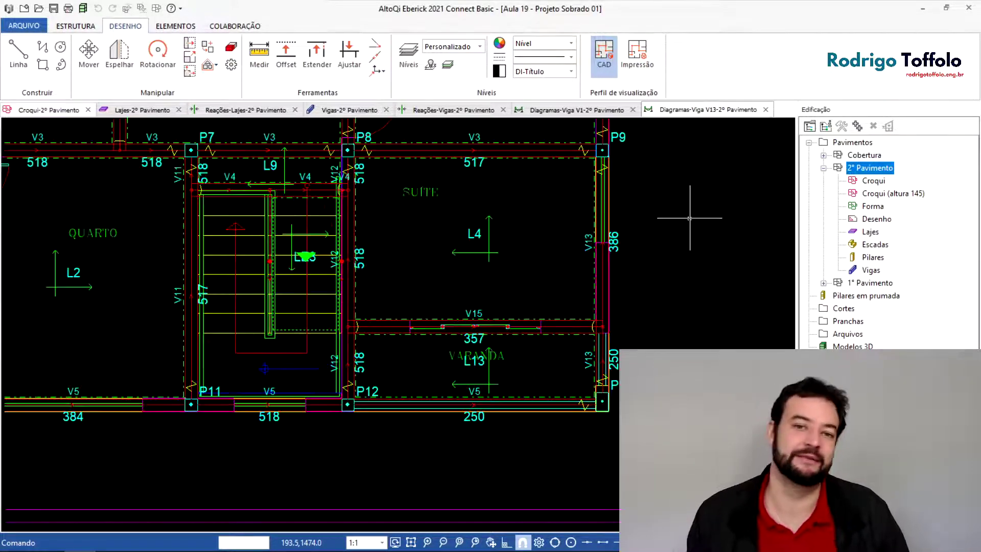
scroll(562, 281, up, 4)
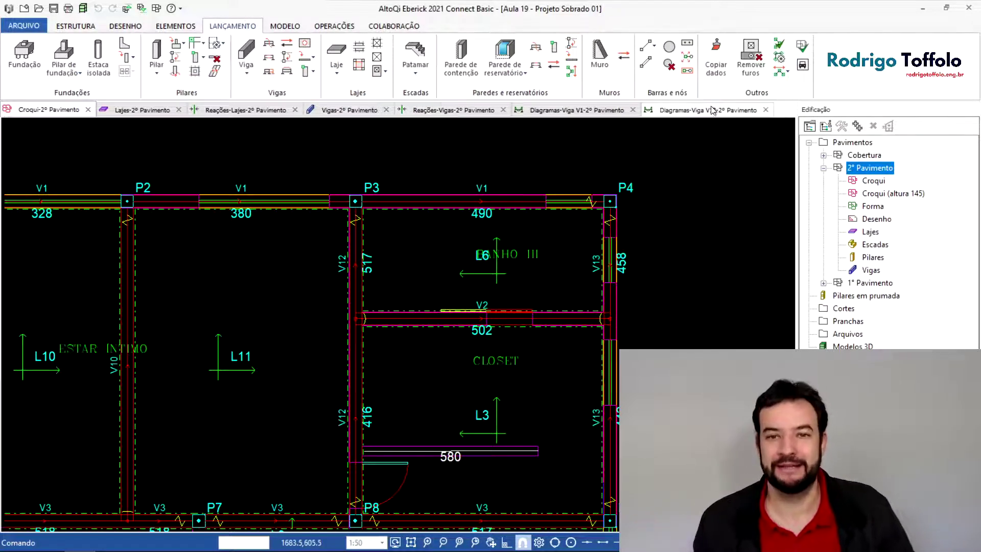
- Close the diagram, reaction, beam and slab windows of the 2º Pavimento, keeping only its sketch open
middle_click(603, 114)
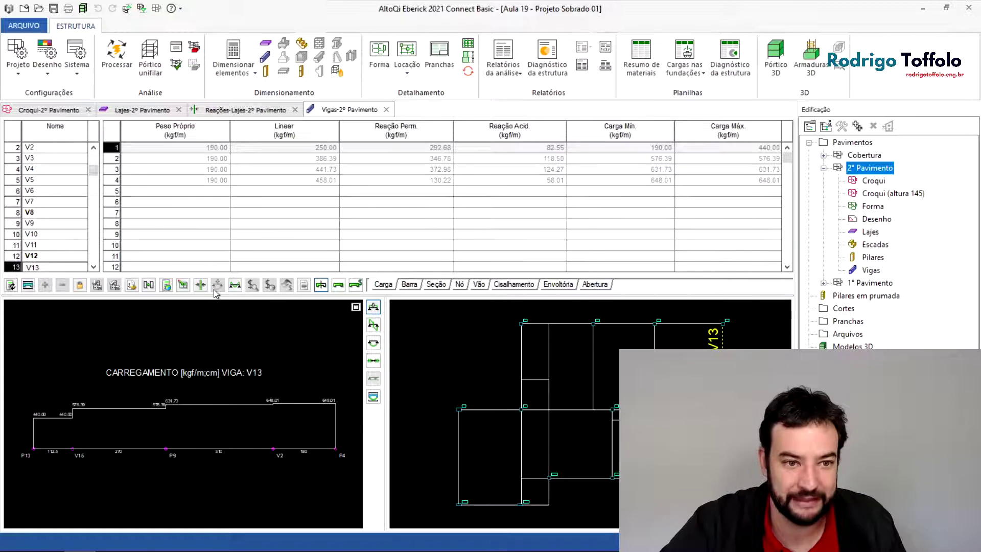
middle_click(350, 107)
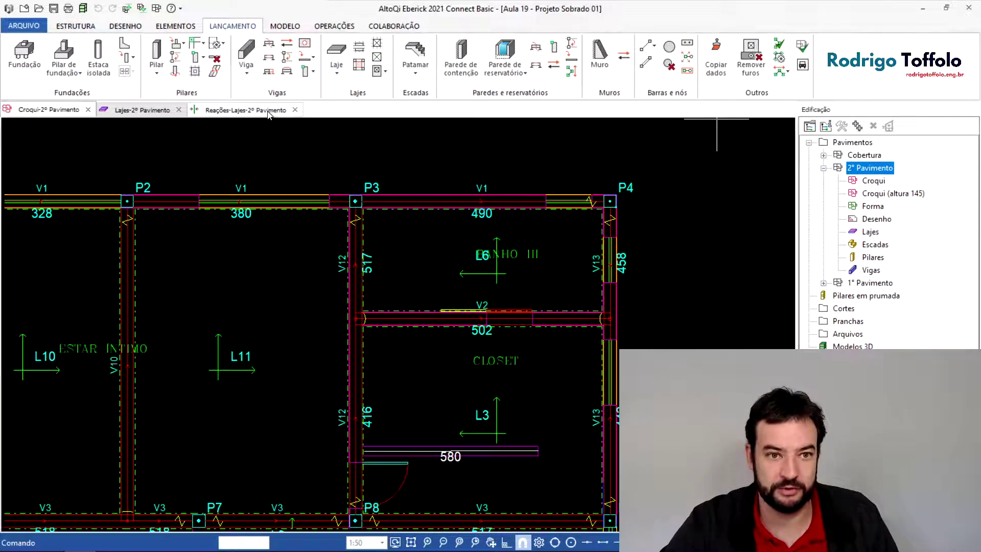
click(269, 110)
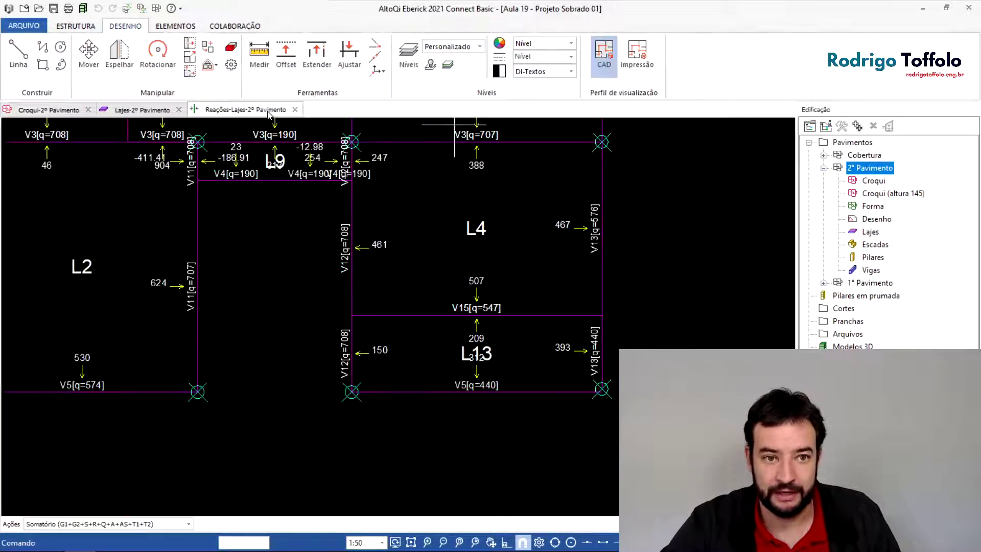
click(161, 108)
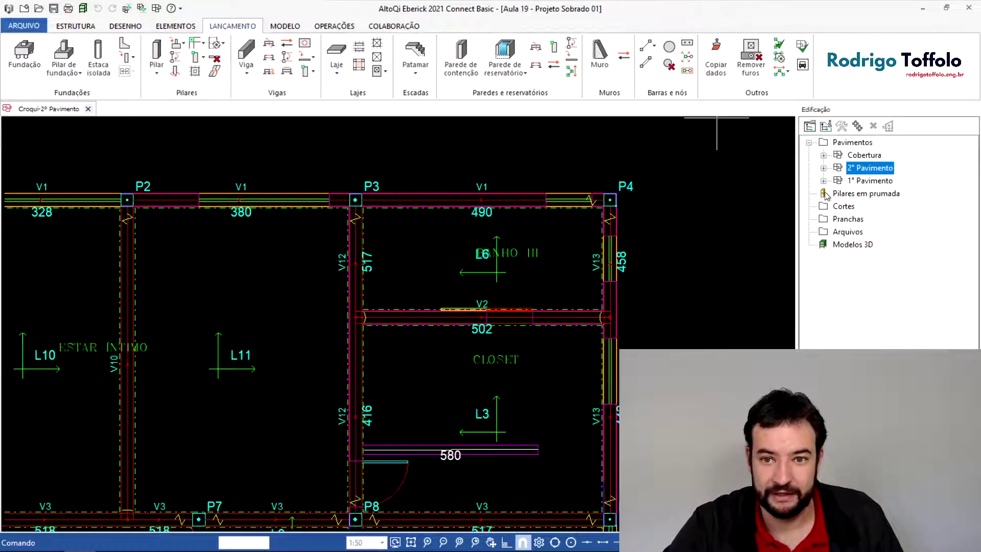
- Open the sketch of the 1º Pavimento and check the support settings of foundation column P9 without changing them
click(836, 181)
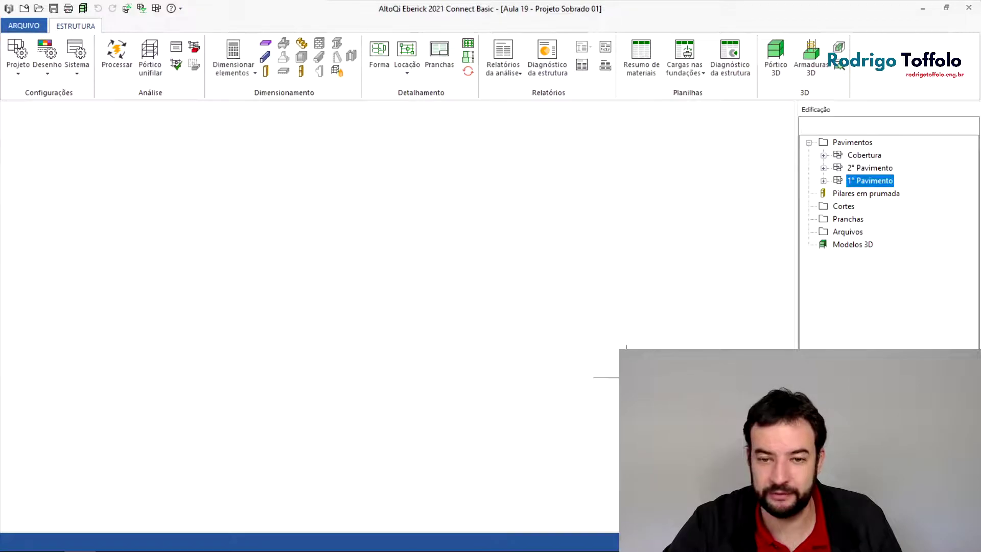
scroll(399, 244, up, 3)
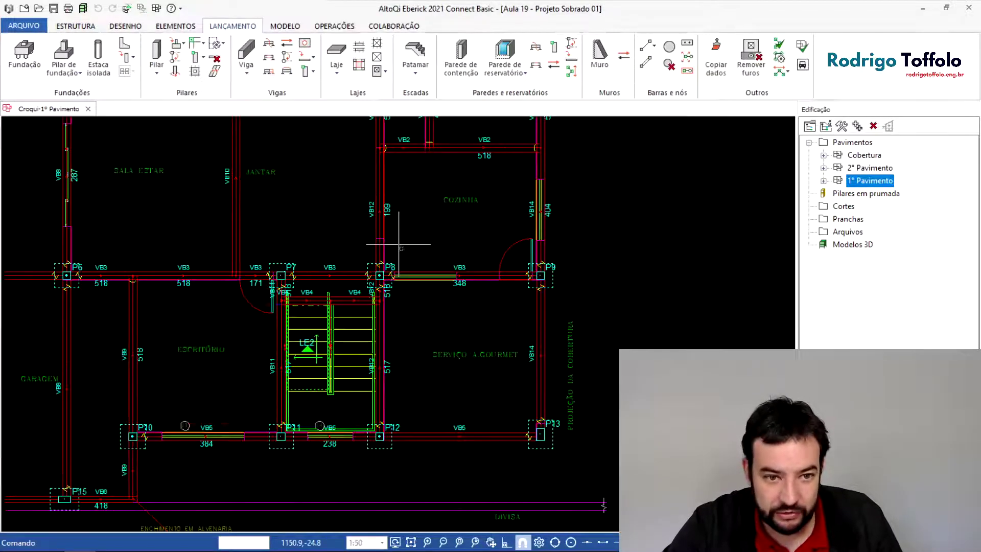
click(615, 276)
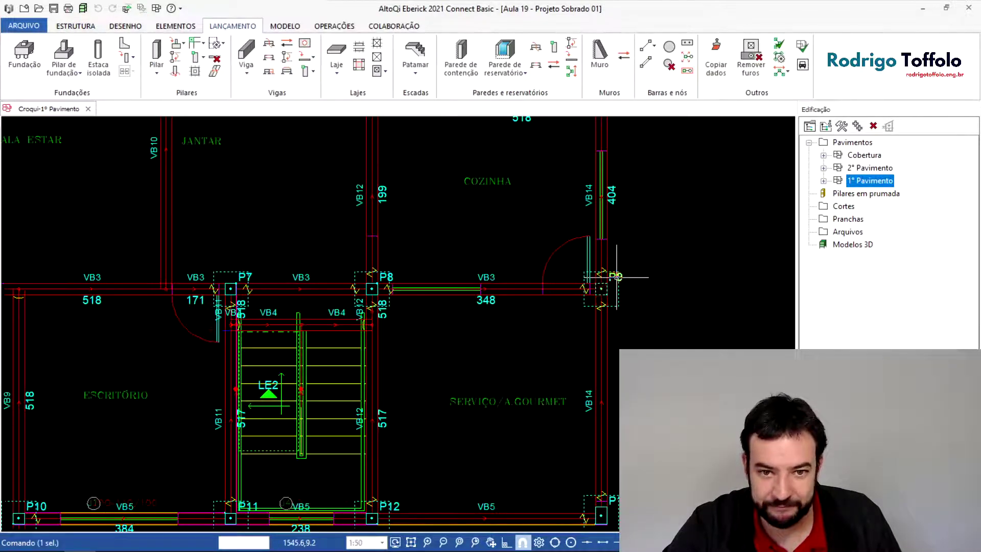
double_click(616, 277)
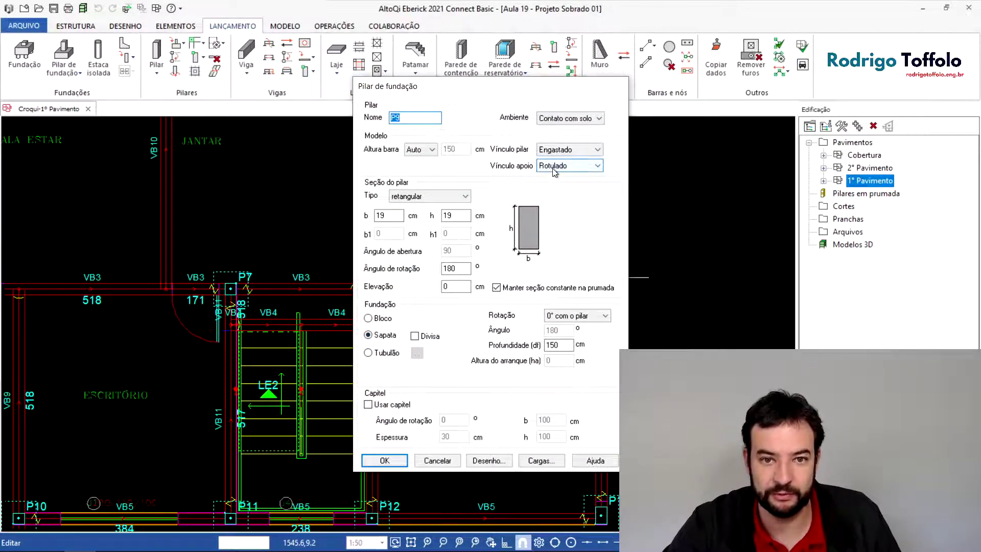
click(437, 459)
scroll(508, 388, down, 1)
scroll(582, 358, down, 1)
scroll(598, 352, down, 1)
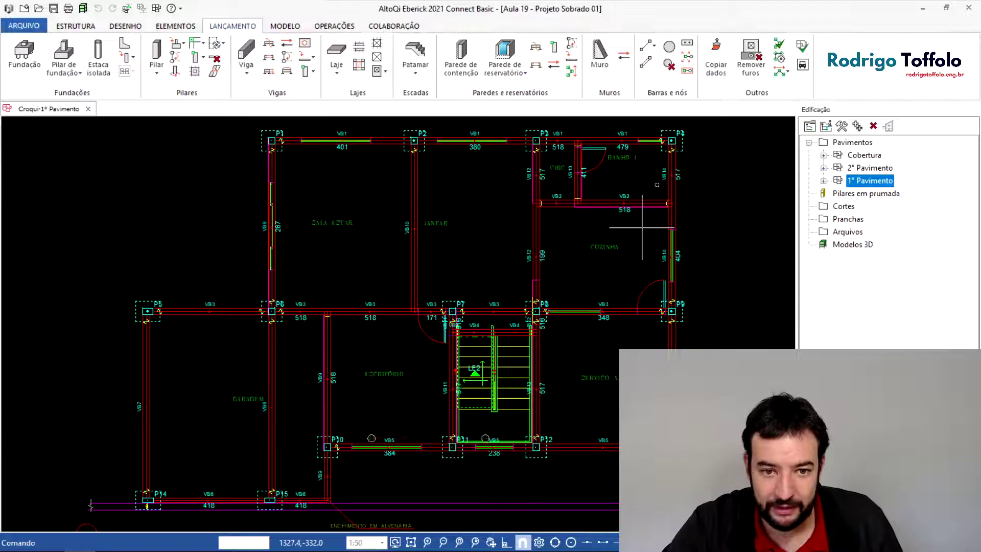
- Open the columns of the 1º Pavimento, calculate them and review the reinforcement results, including columns P6 and P7
click(823, 181)
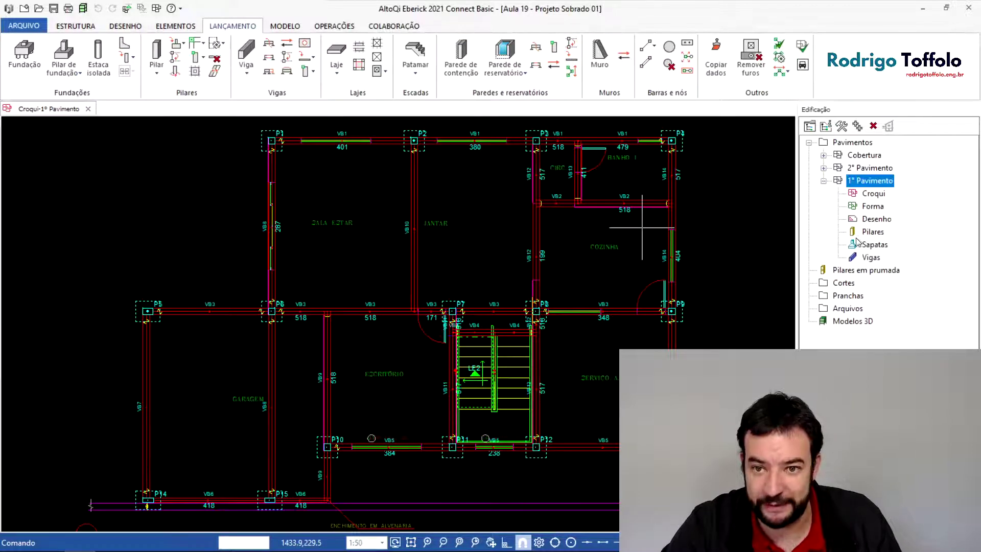
click(868, 232)
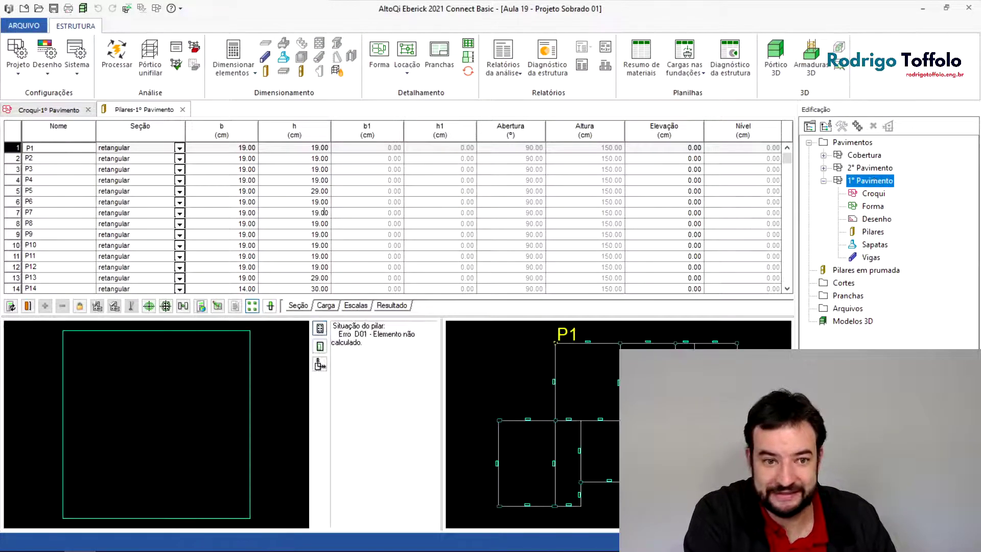
click(391, 305)
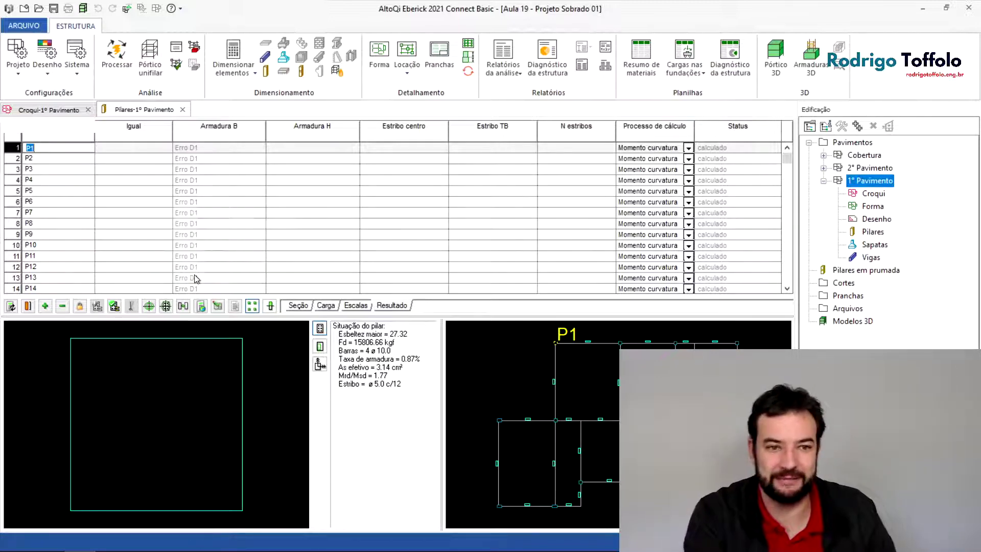
click(63, 201)
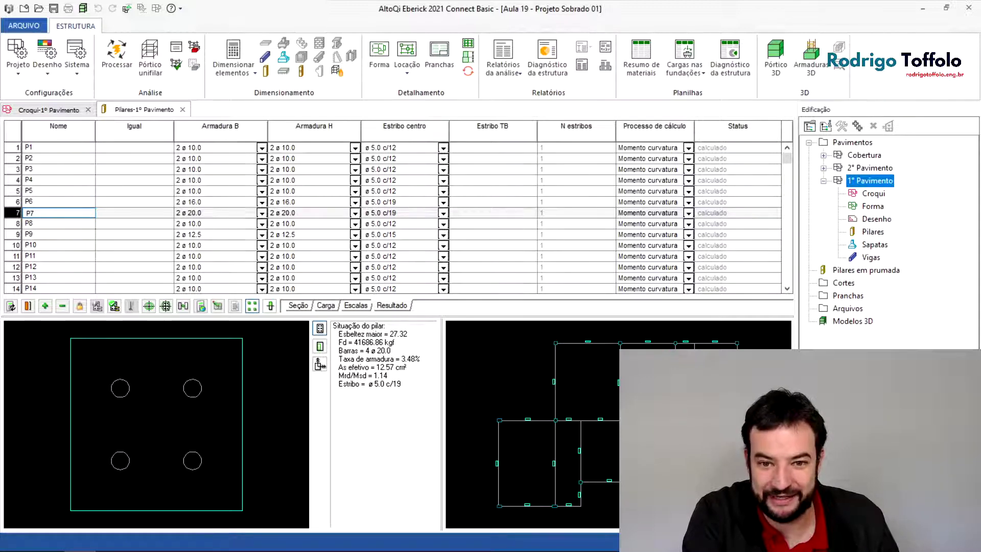
scroll(252, 258, down, 1)
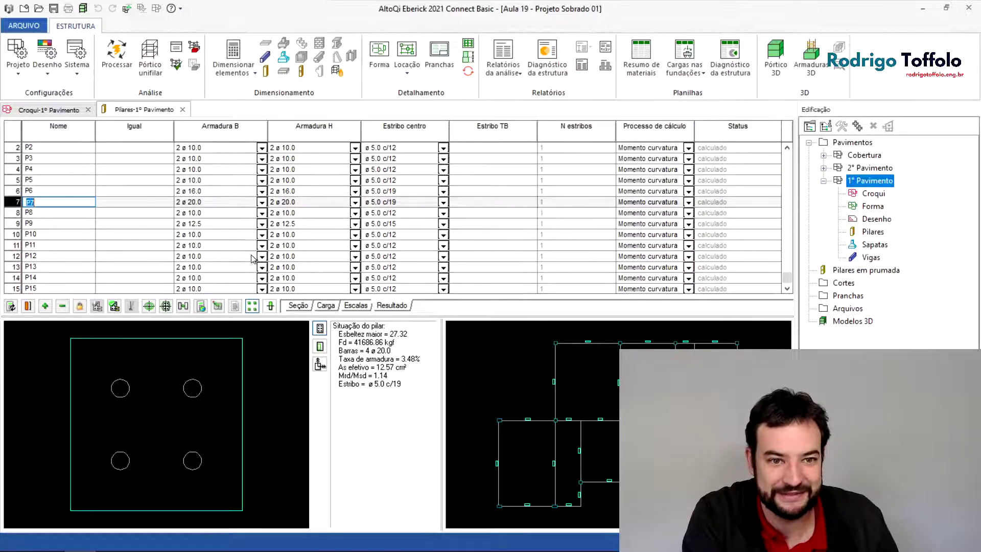
- Review the section dimensions of the 1º Pavimento columns and compare column P7 in the sketch with the walls of the architectural plan
scroll(241, 265, up, 1)
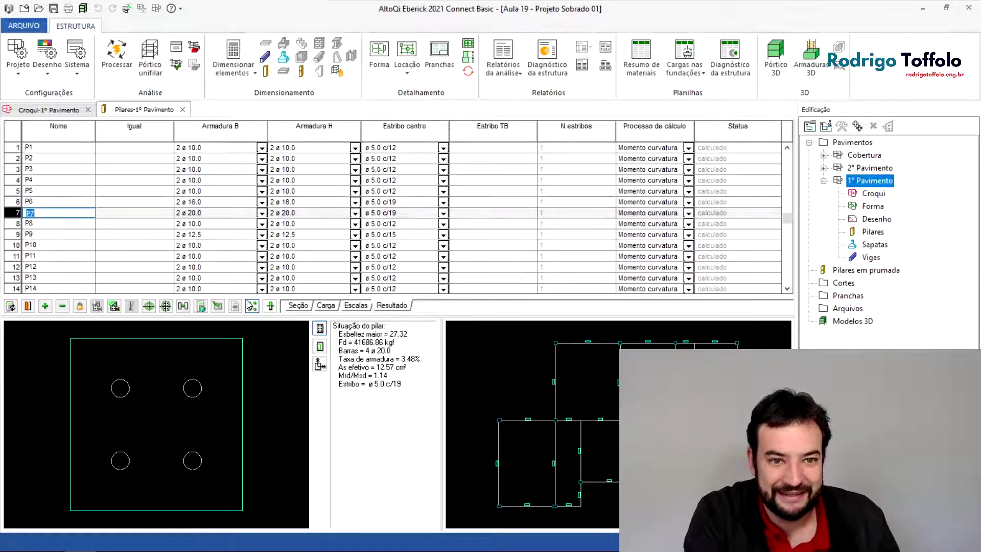
click(297, 305)
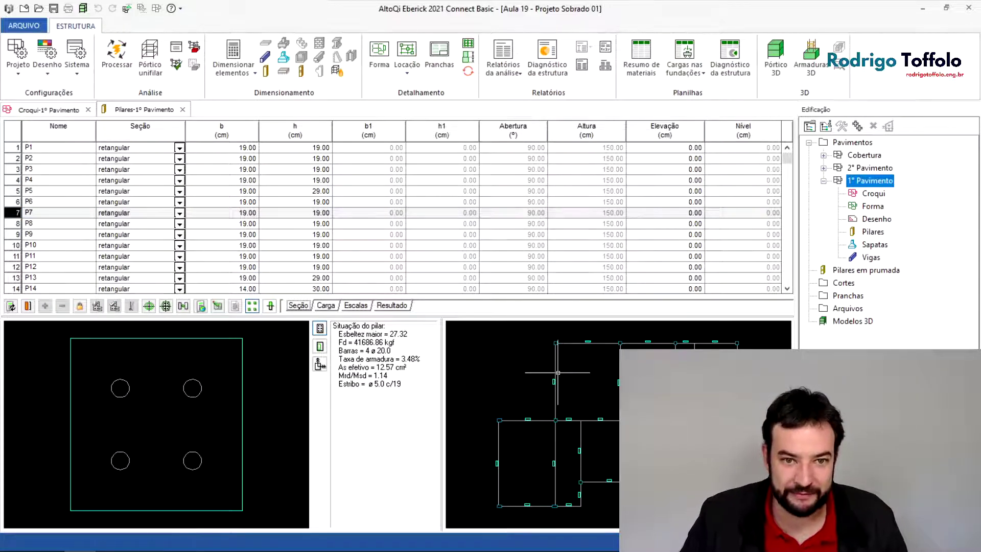
click(46, 109)
scroll(462, 311, up, 3)
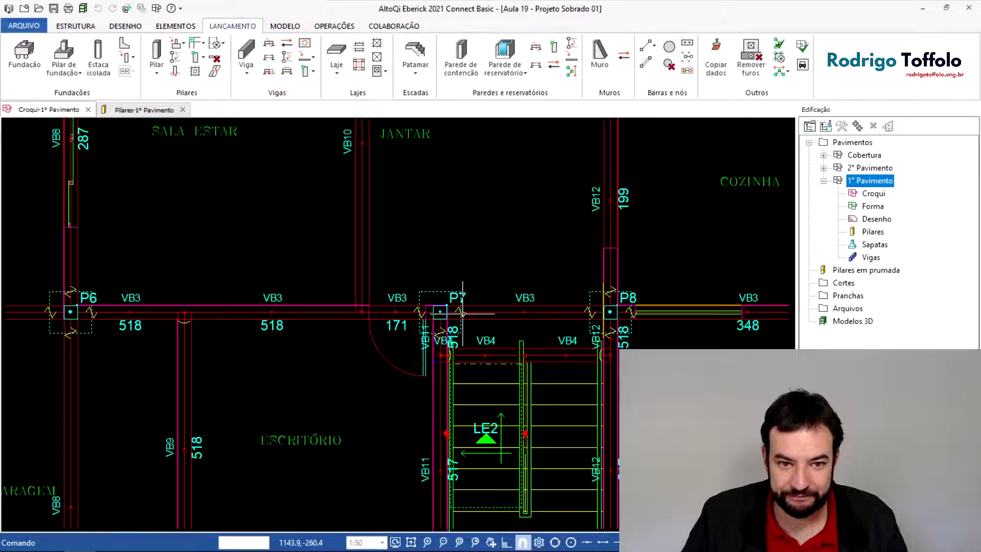
middle_drag(390, 293, 577, 350)
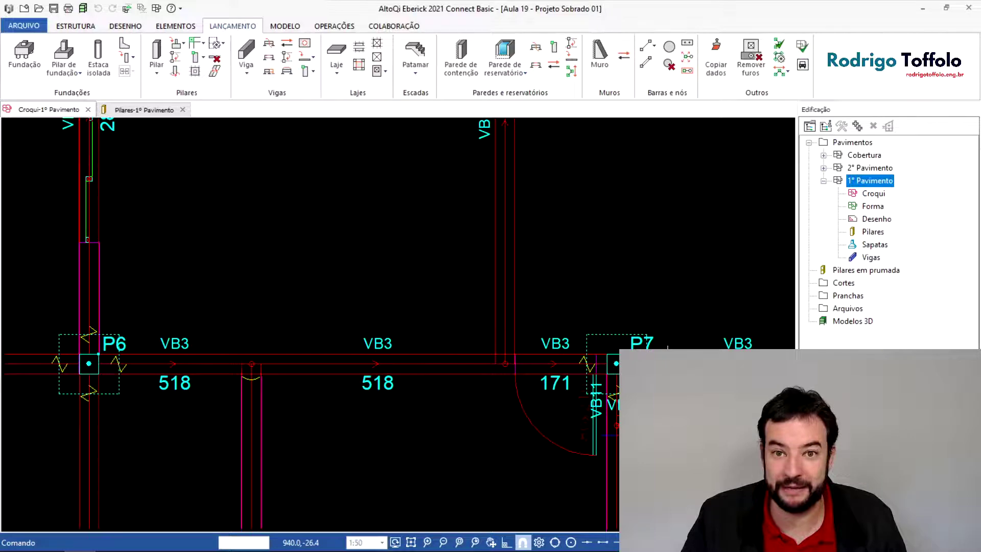
scroll(667, 353, up, 2)
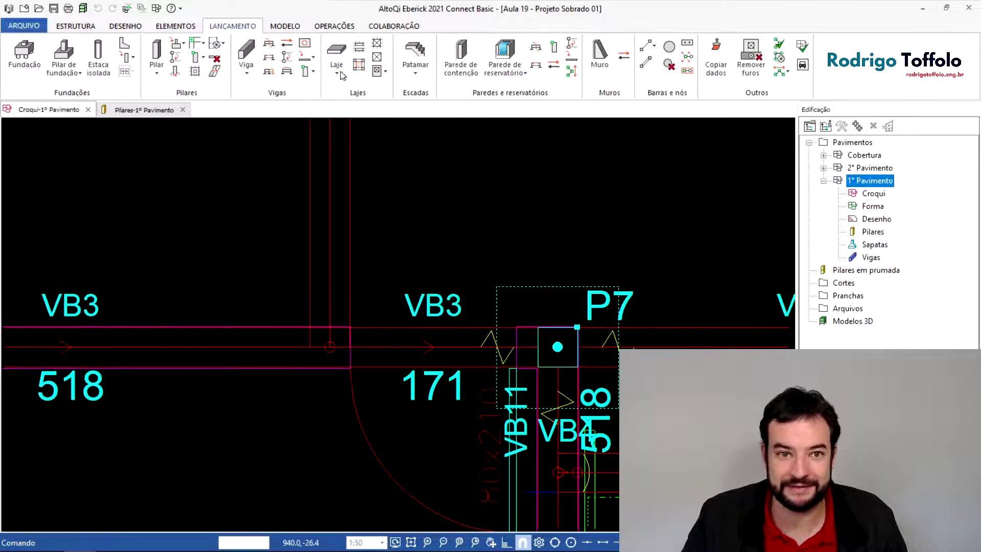
click(140, 24)
click(702, 47)
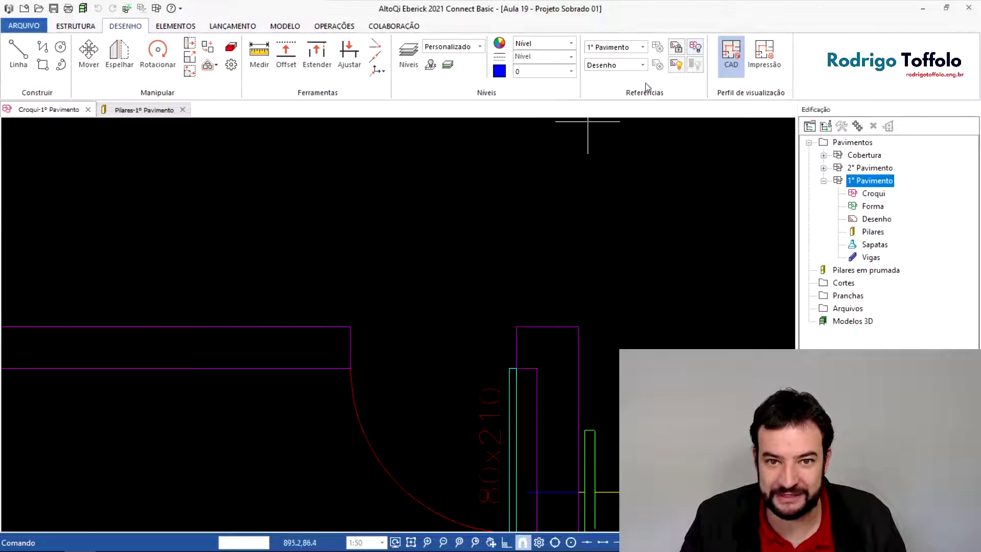
click(687, 52)
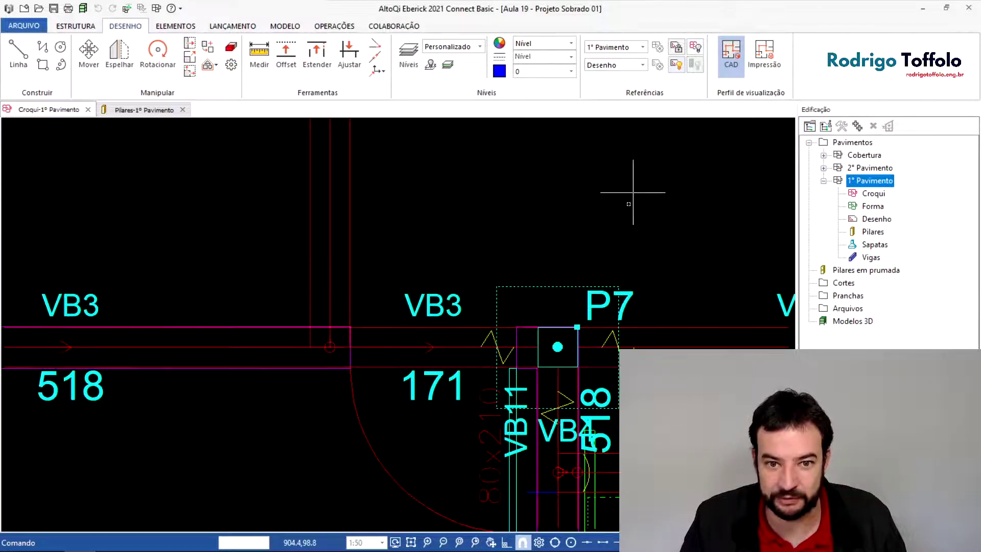
- Set the h dimension of foundation column P7's section to 25 cm in the sketch
double_click(588, 308)
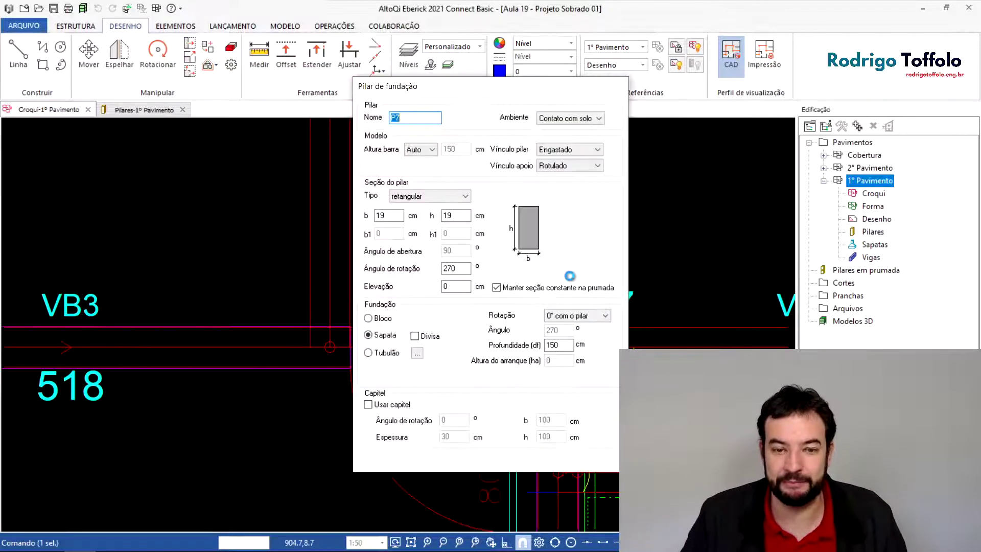
key(Return)
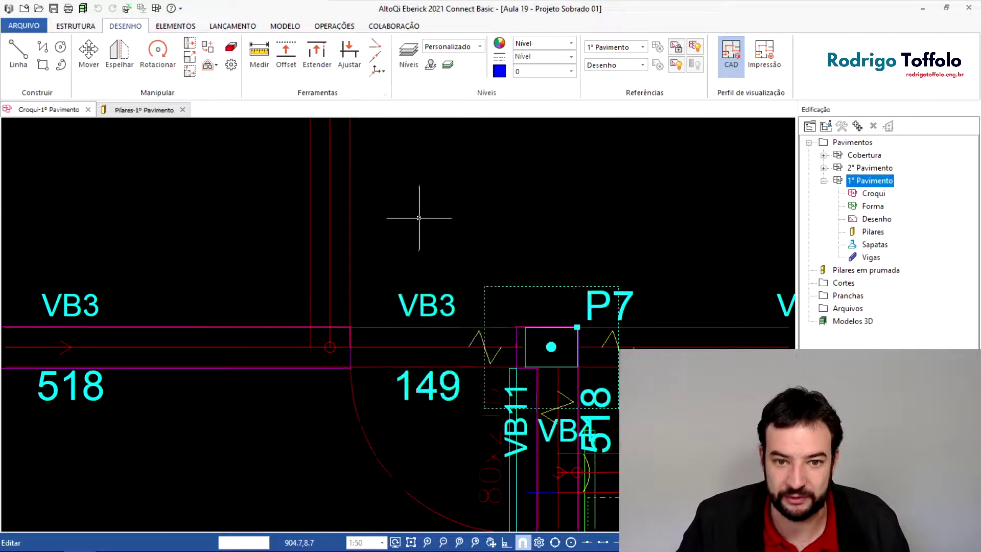
scroll(556, 366, up, 2)
- Examine column P6 and the surrounding walls and beams in the sketch for room to enlarge its section
scroll(555, 366, down, 3)
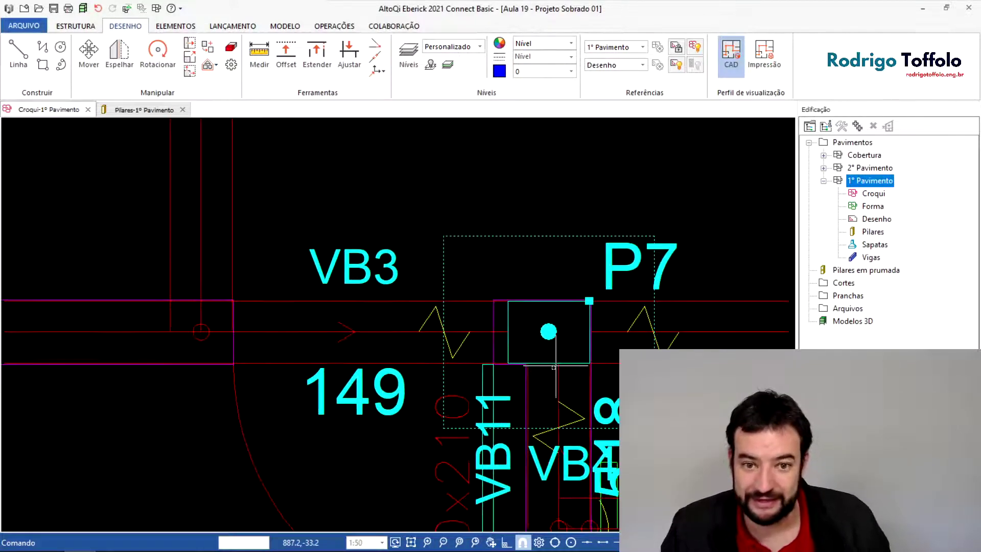
scroll(321, 348, down, 1)
middle_drag(174, 334, 584, 364)
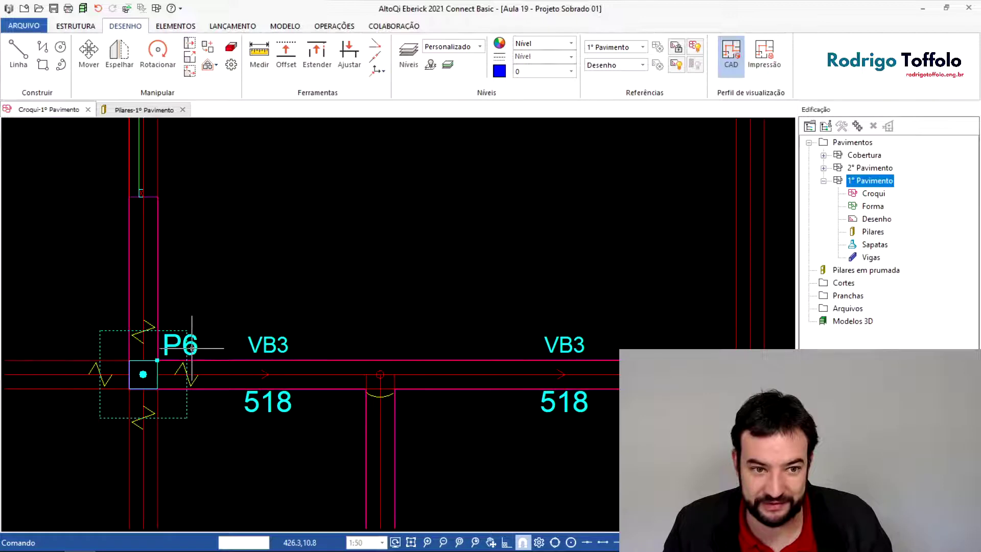
middle_drag(334, 348, 523, 341)
scroll(522, 357, down, 2)
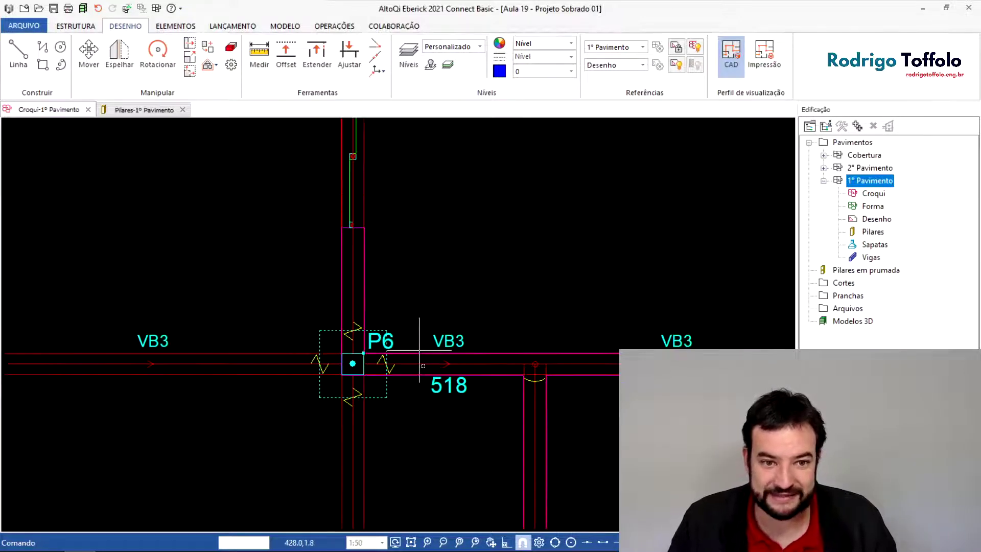
middle_drag(542, 394, 430, 380)
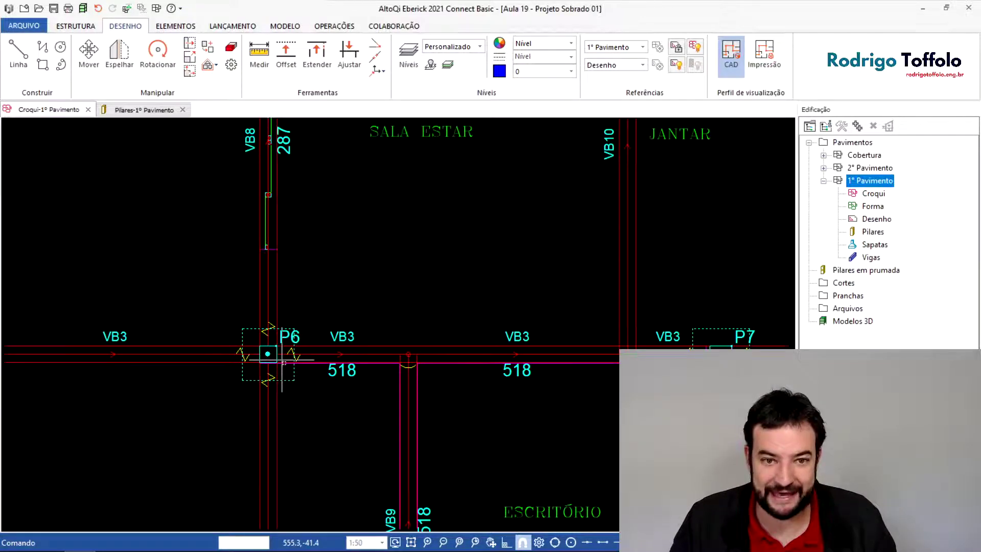
scroll(282, 366, down, 2)
scroll(325, 394, down, 3)
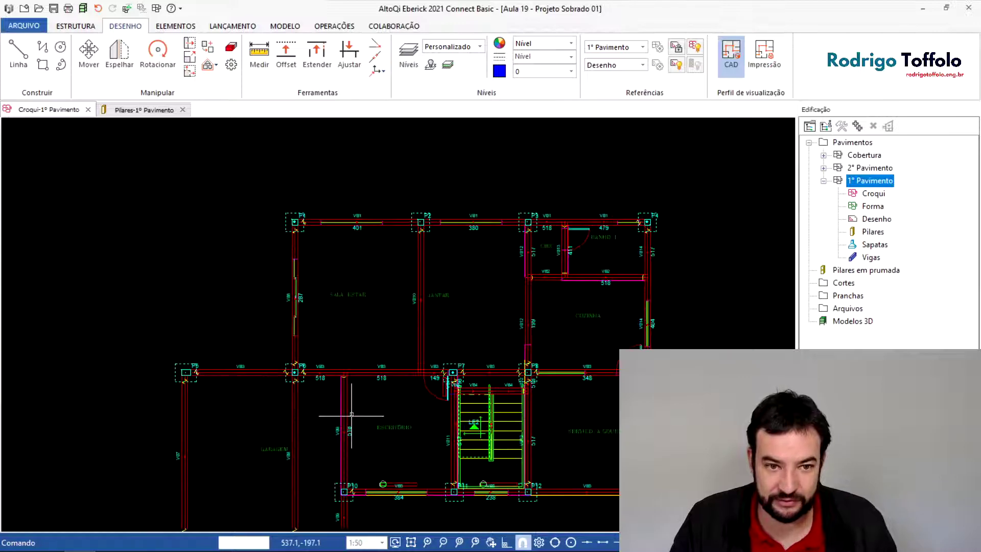
- Set the h dimension of foundation column P7's section to 29 cm so that it fits within the wall outline
scroll(462, 325, up, 4)
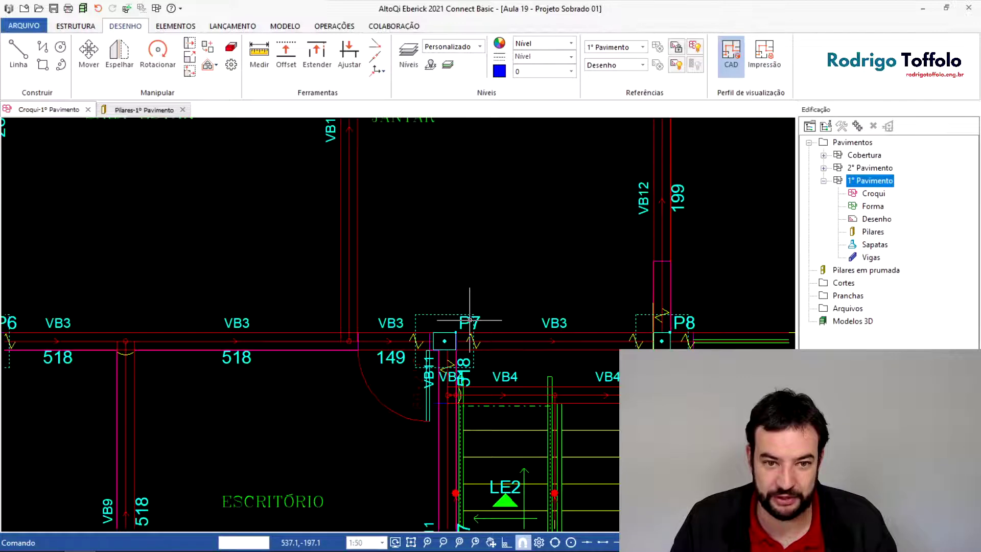
scroll(461, 325, up, 1)
click(465, 311)
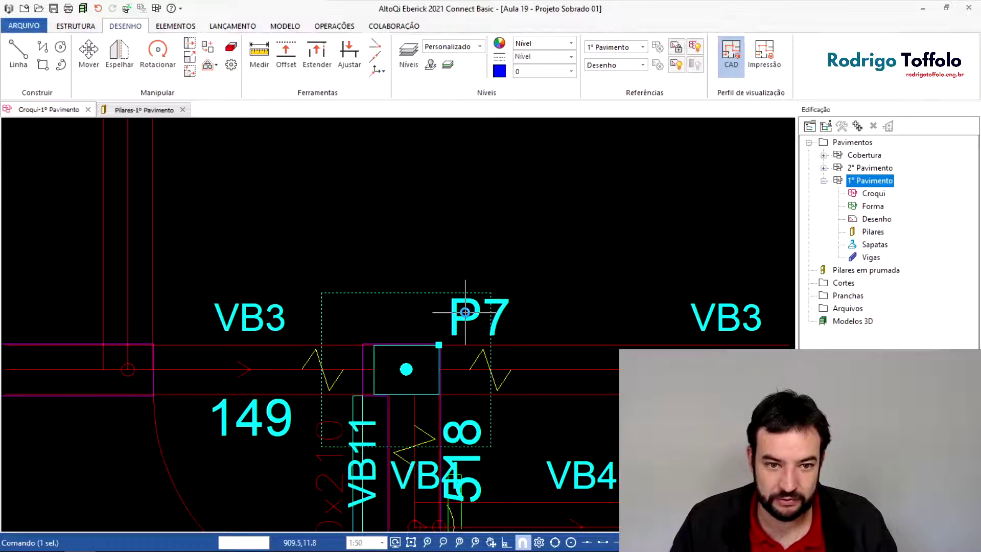
double_click(464, 312)
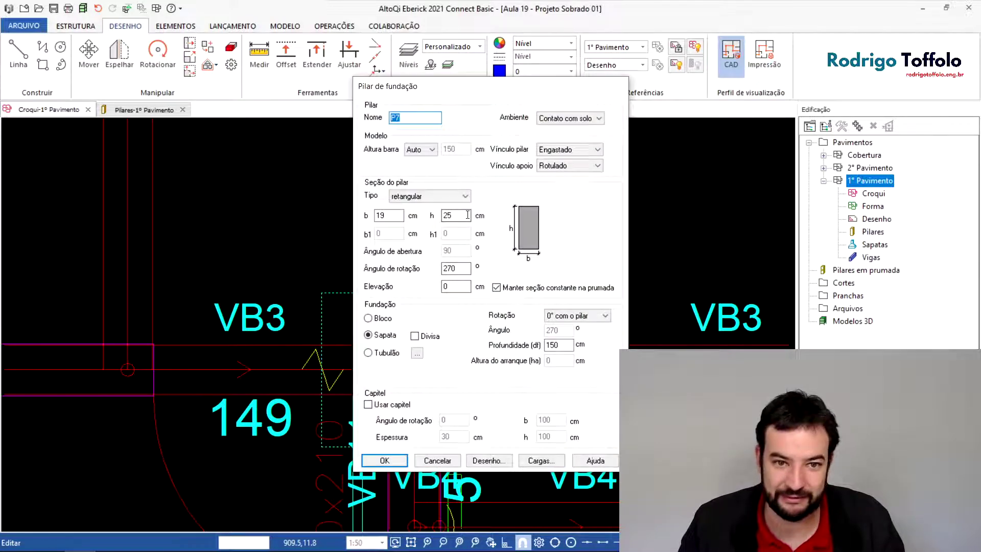
text(0)
key(Return)
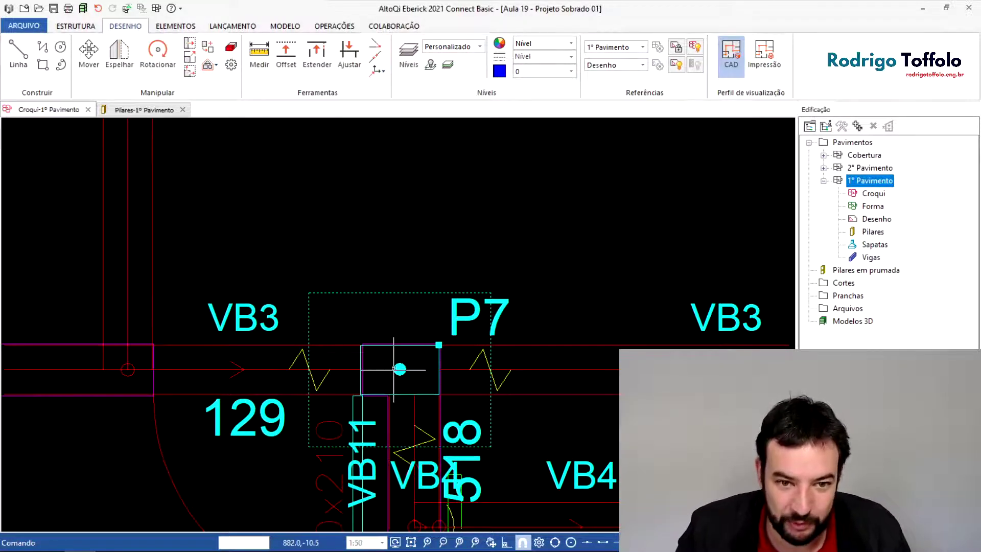
scroll(397, 361, up, 1)
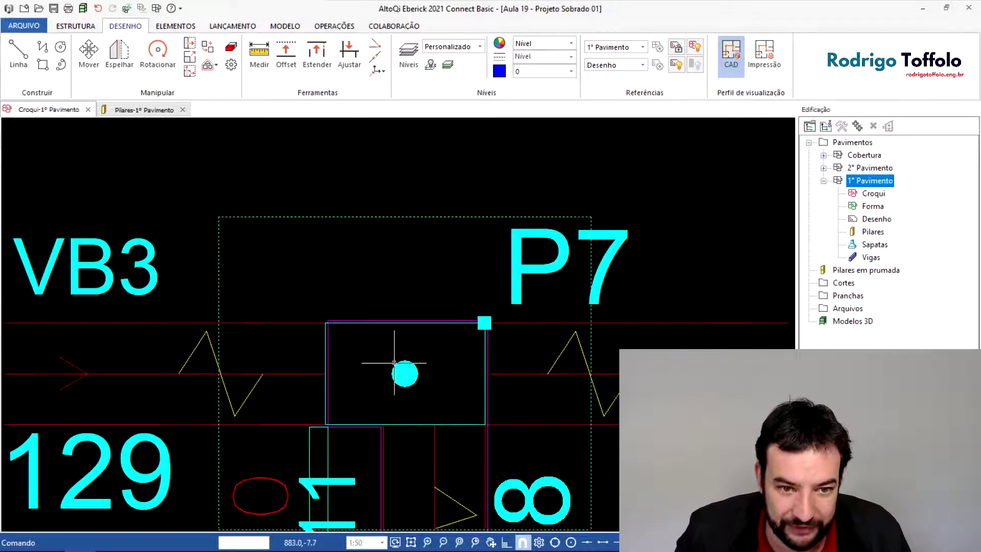
double_click(515, 269)
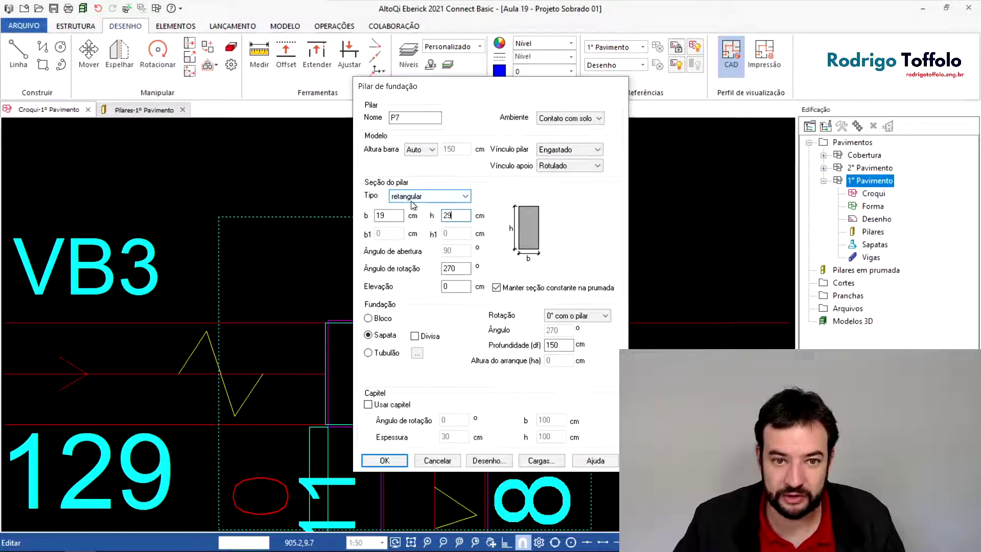
key(Return)
scroll(382, 393, up, 2)
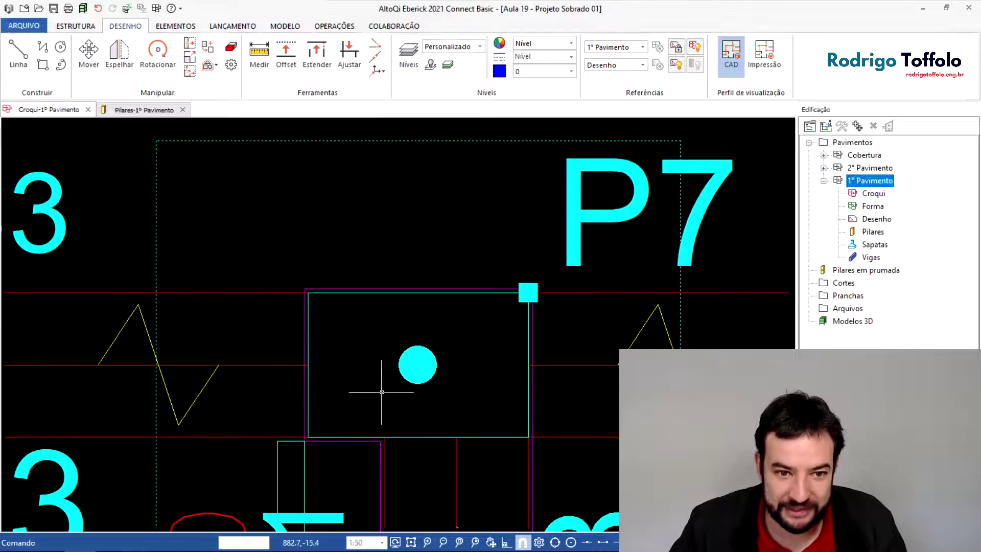
scroll(380, 402, down, 4)
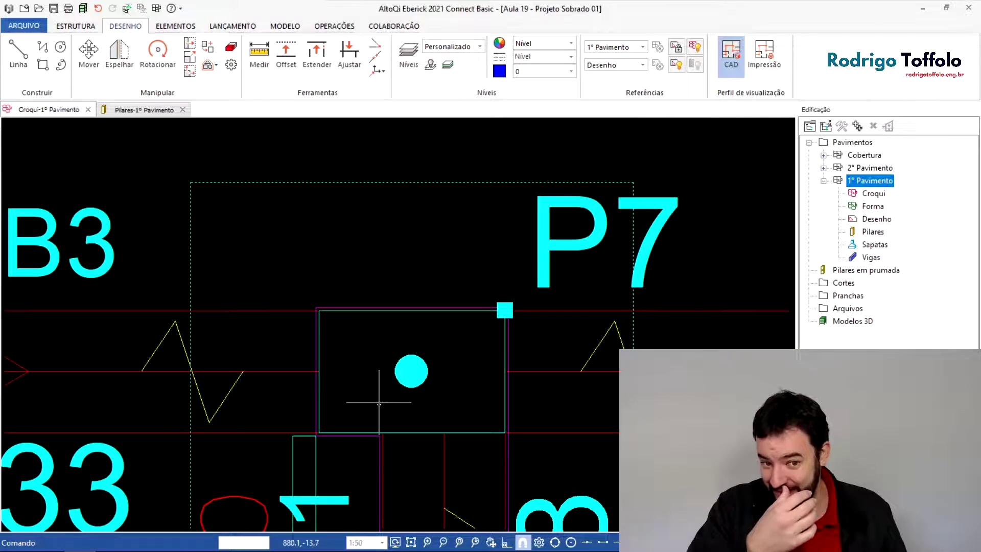
- Recalculate column P7 with its enlarged section and review the reinforcement results of P7 and P6
scroll(379, 403, down, 4)
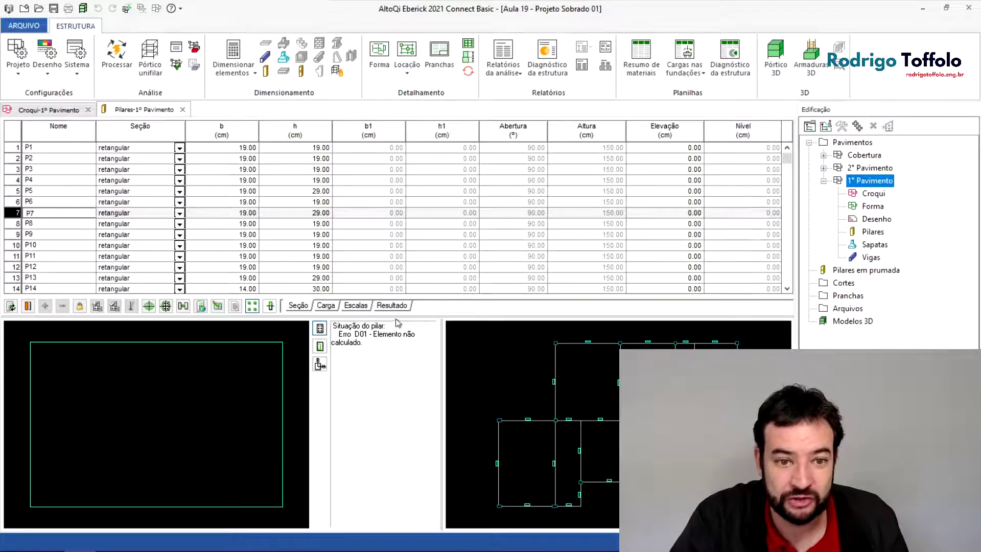
click(399, 306)
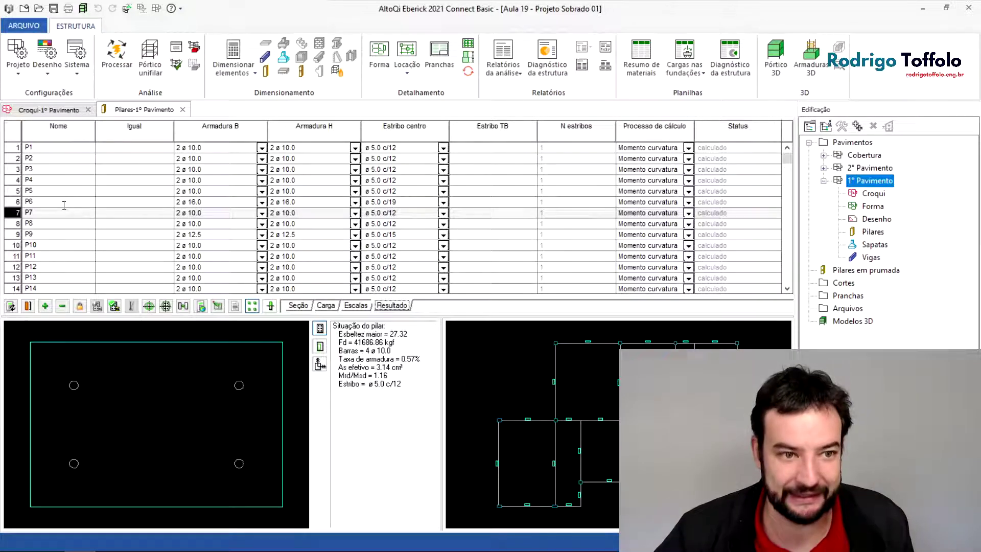
click(65, 202)
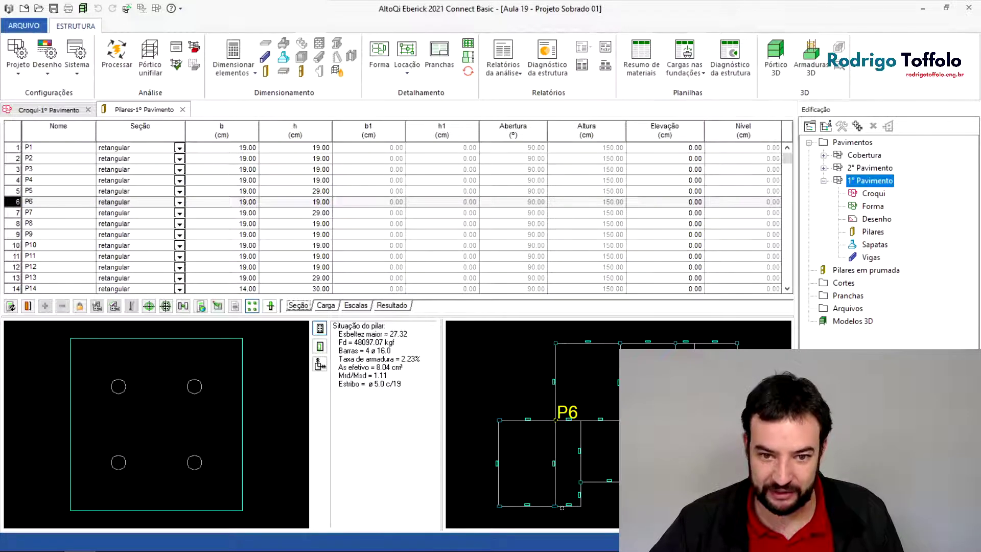
- Set the h dimension of column P6 to 25 cm in the columns table and calculate its reinforcement
click(288, 205)
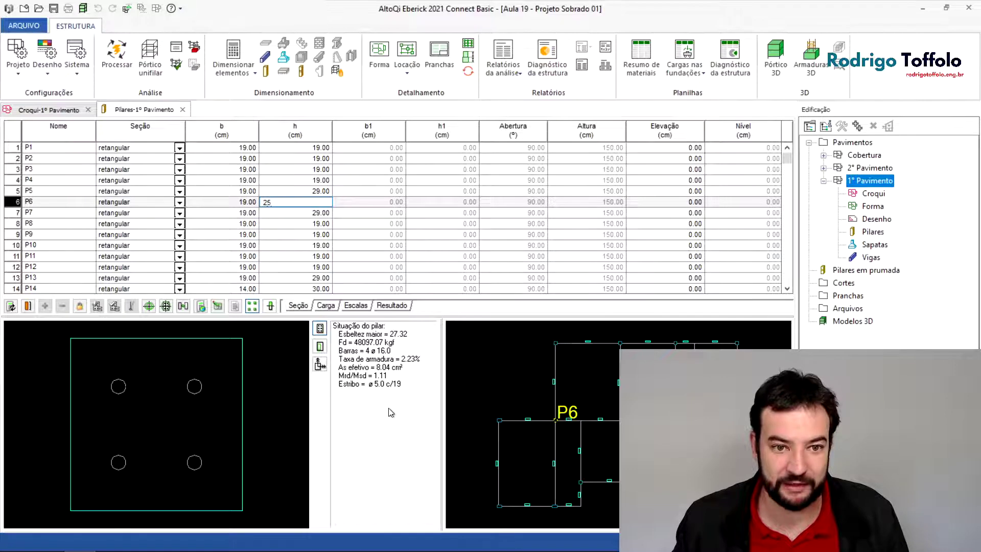
text(25)
click(391, 305)
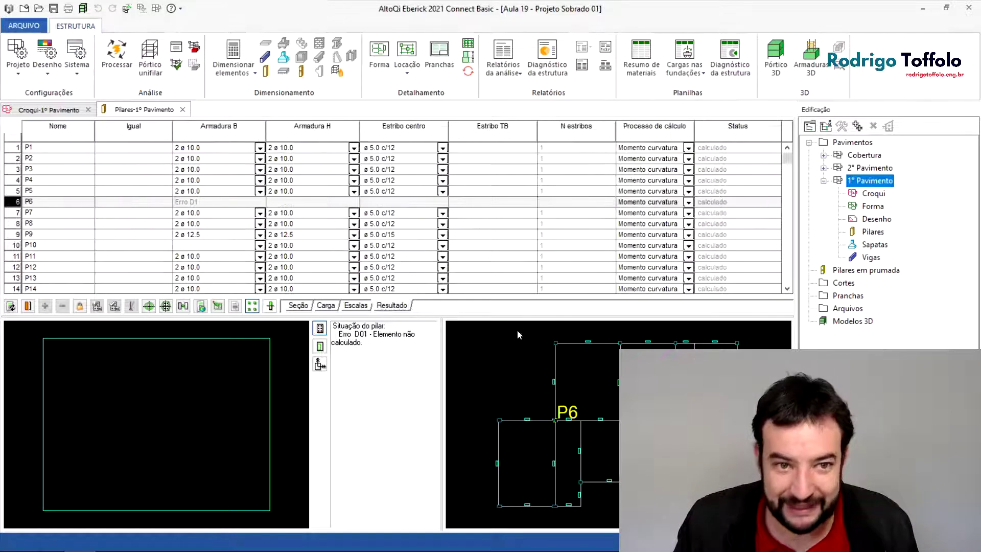
click(58, 202)
click(114, 306)
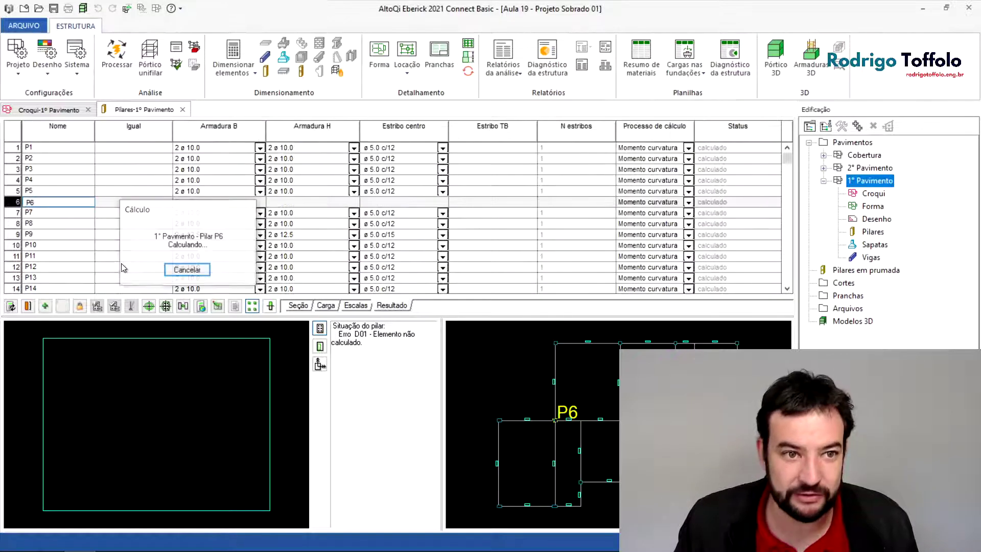
- Check P6's enlarged section against the walls in the sketch and restore the column to a 19 x 19 cm section
click(46, 110)
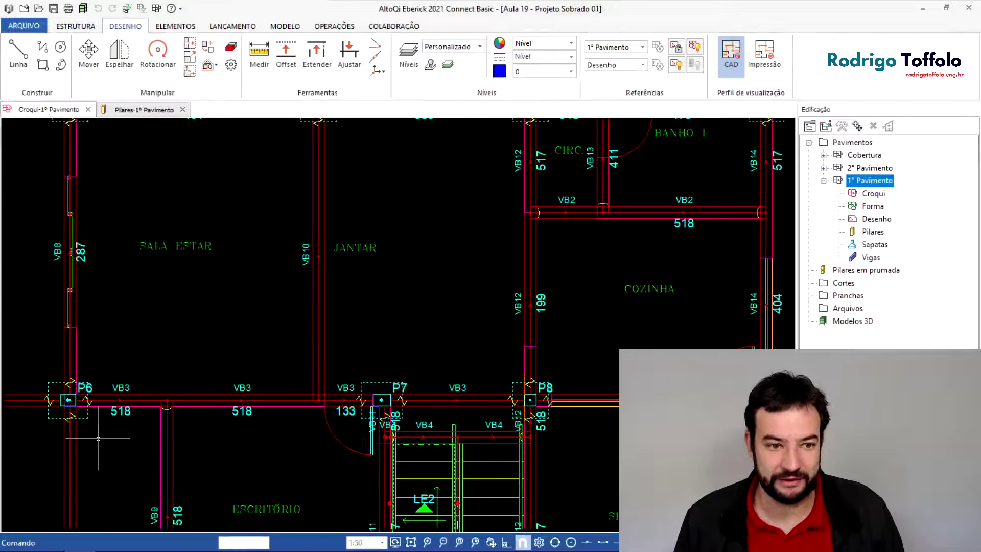
scroll(215, 409, up, 2)
scroll(280, 414, up, 1)
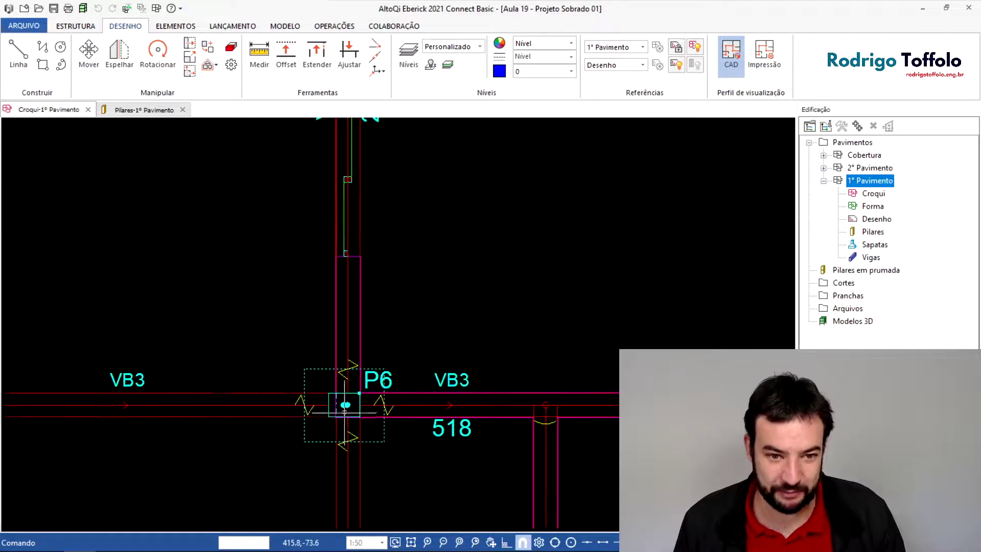
click(367, 373)
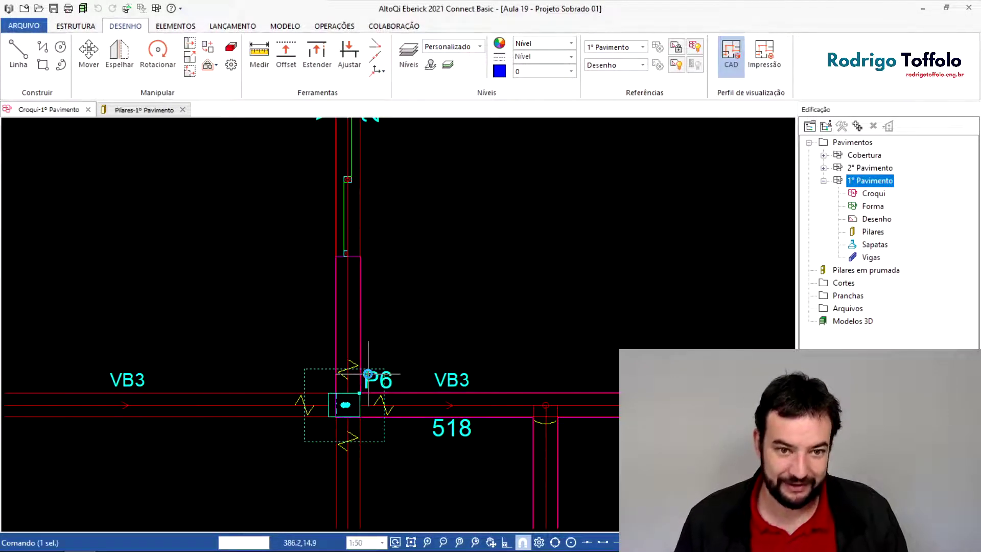
double_click(368, 374)
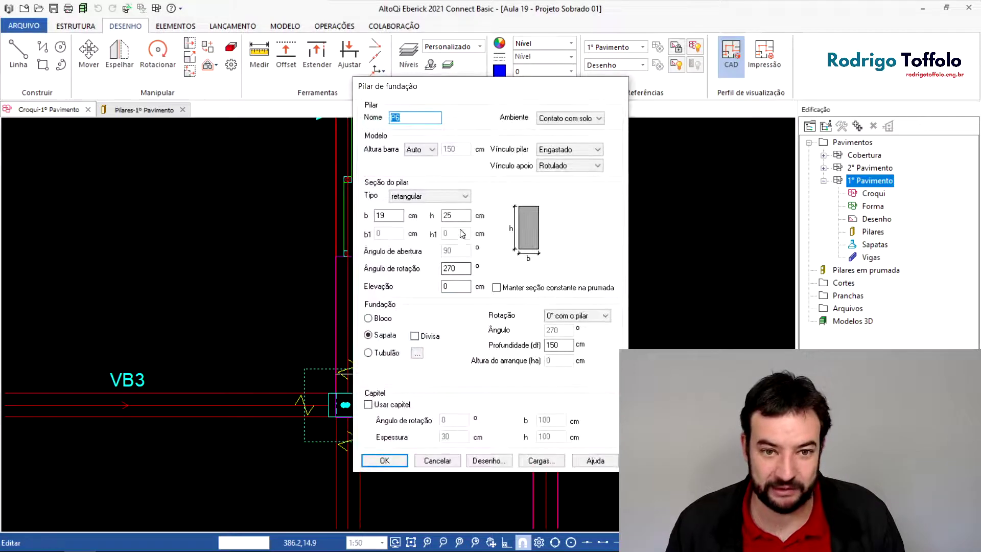
key(Return)
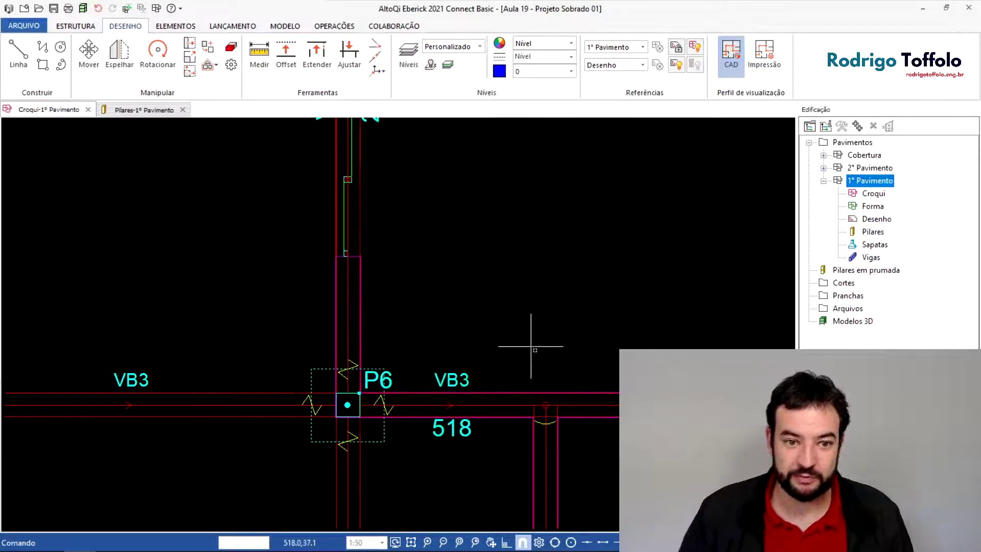
- Remove column P6 from the 1º Pavimento, 2º Pavimento and Cobertura floors
scroll(465, 298, down, 3)
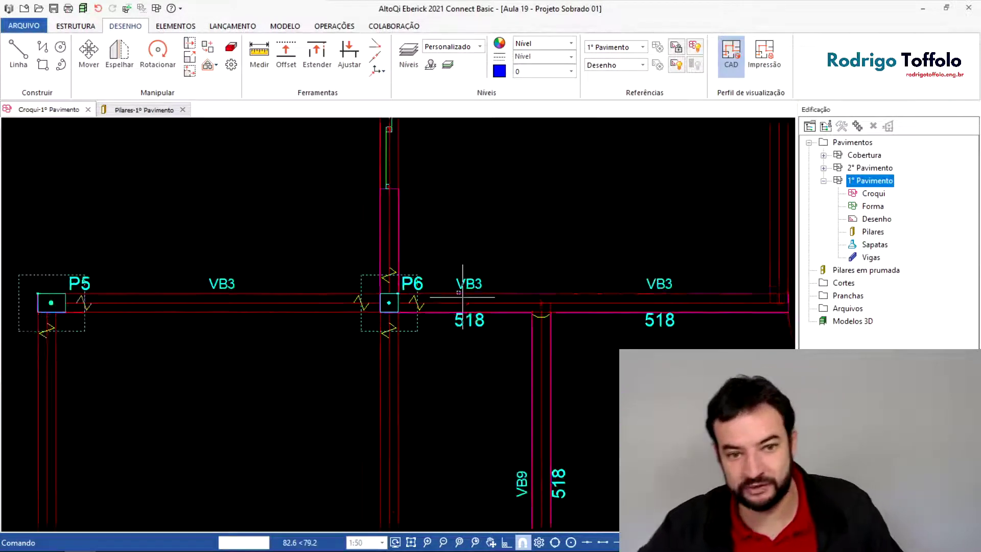
right_click(423, 288)
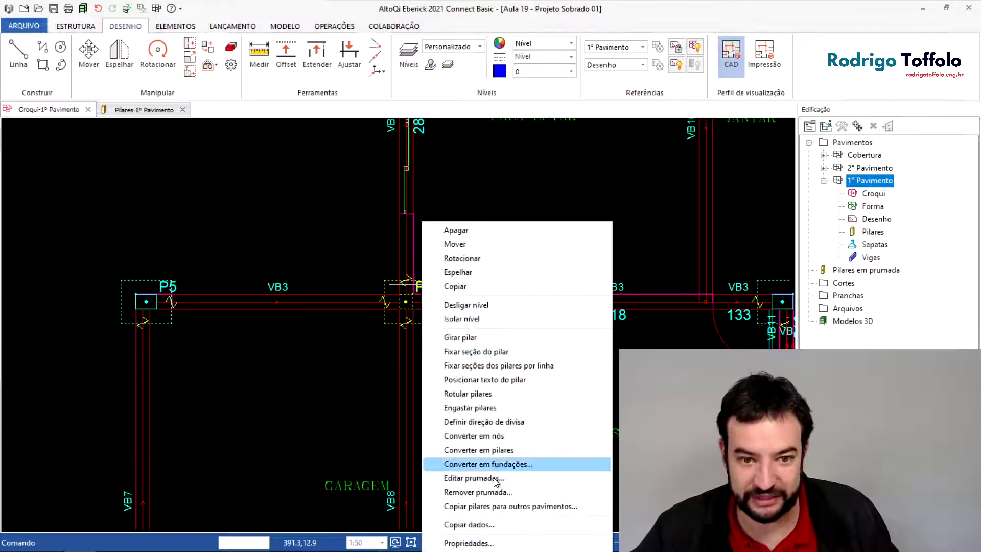
click(492, 492)
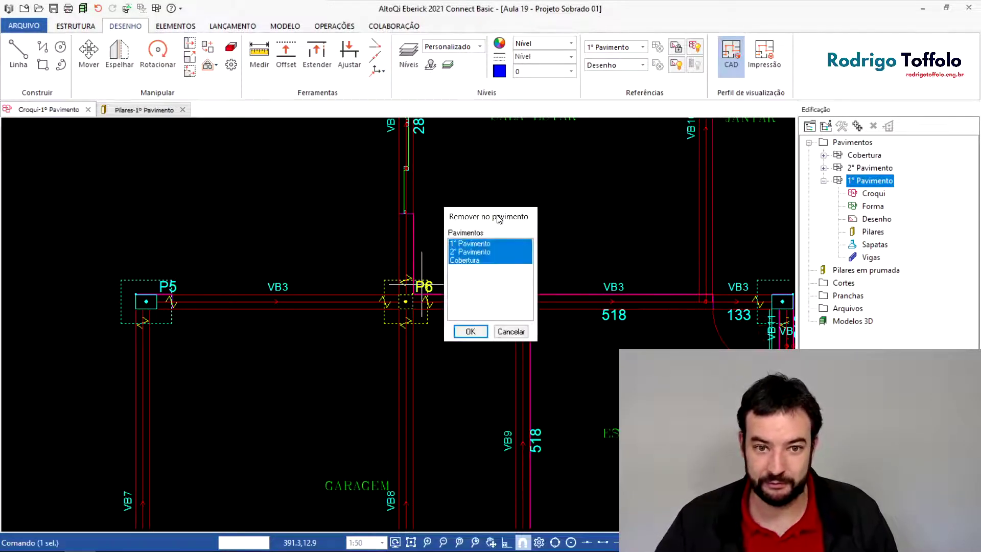
key(Return)
- Try to place a new column P16, 19 cm in b, centred on the crossing of beams VB3 and VB8
scroll(418, 266, up, 3)
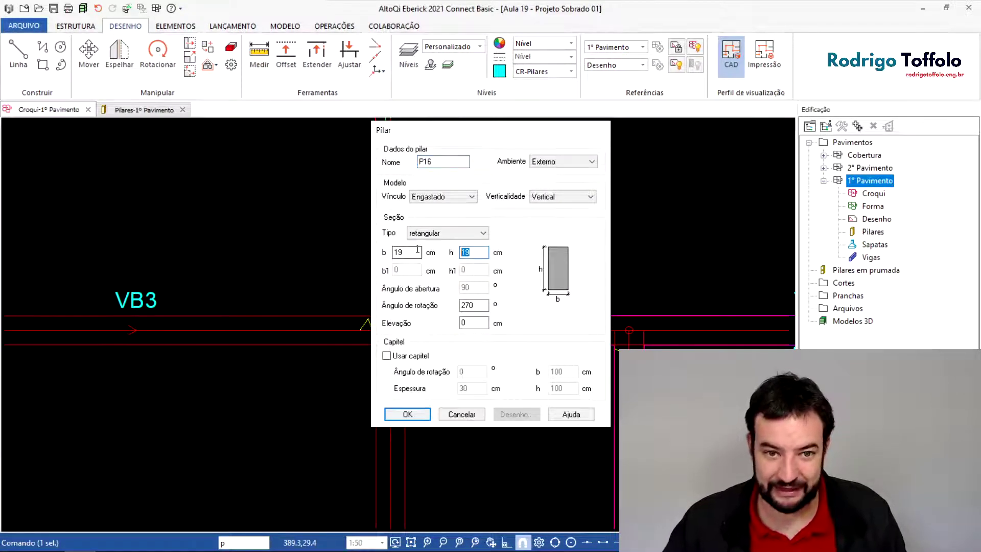
key(Return)
scroll(403, 327, up, 2)
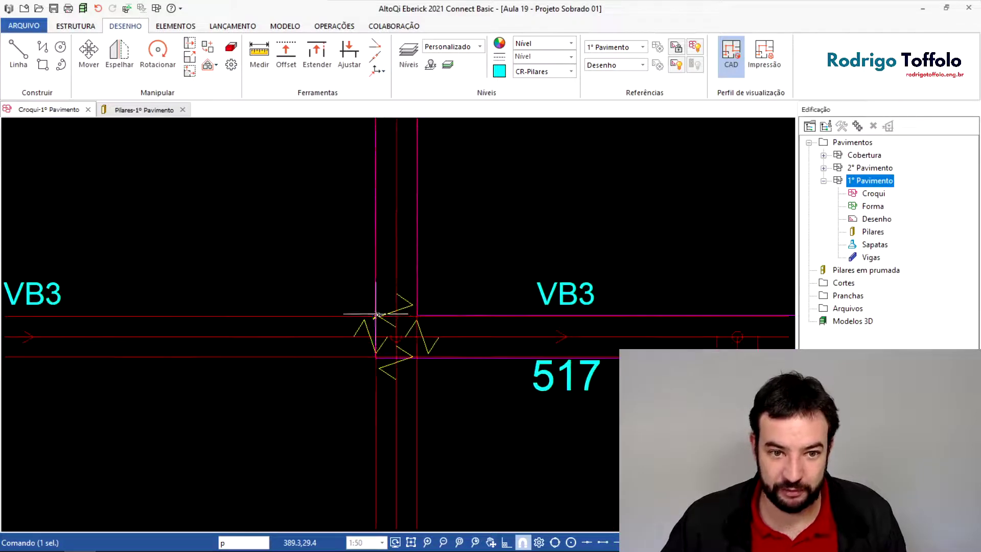
click(401, 343)
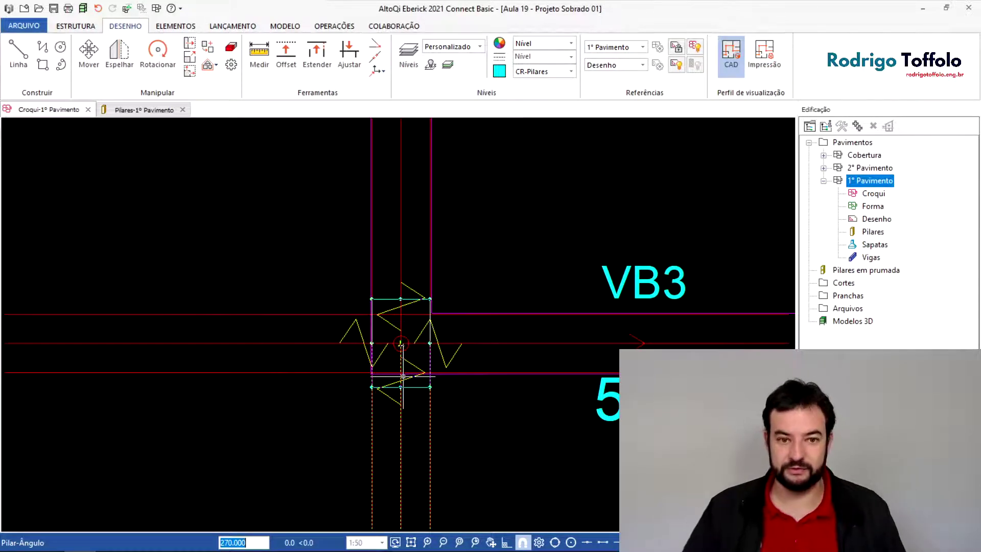
key(Return)
scroll(403, 377, down, 2)
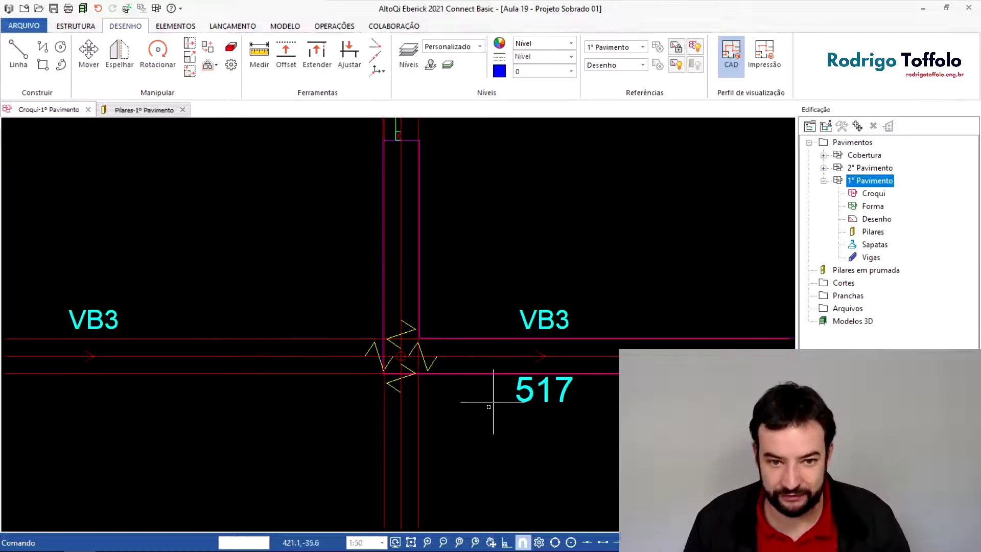
- Place column P16 at the VB3 and VB8 crossing, anchored at the beams' lower-right edge intersection with its longer side along VB8
scroll(492, 402, down, 1)
scroll(460, 394, up, 3)
scroll(459, 394, up, 3)
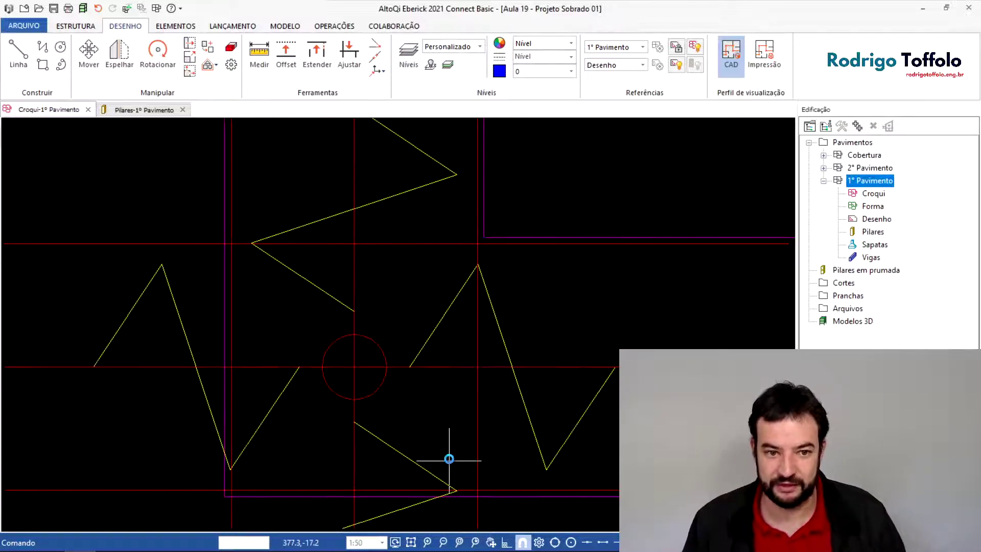
key(Return)
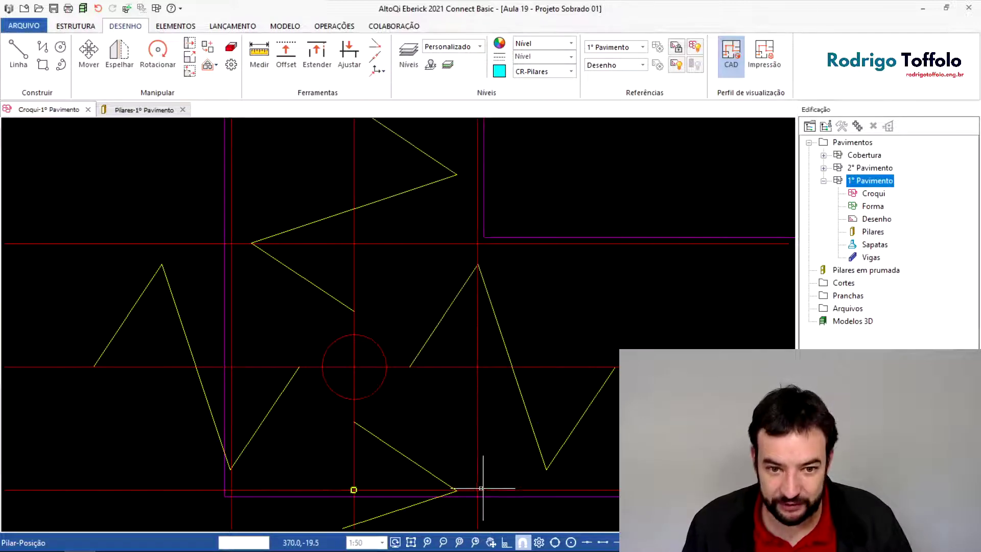
click(477, 489)
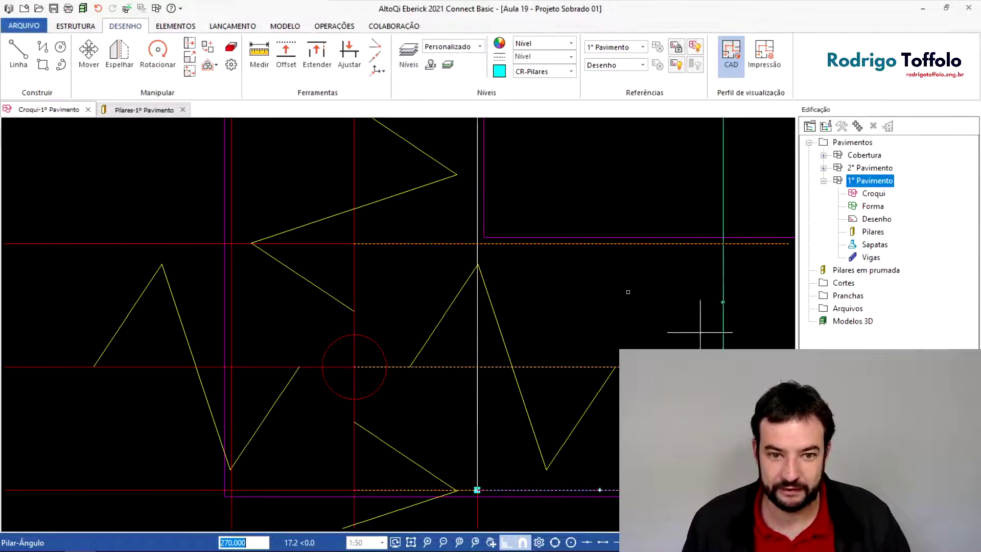
click(284, 211)
key(Return)
scroll(307, 263, up, 4)
click(317, 280)
scroll(362, 265, down, 5)
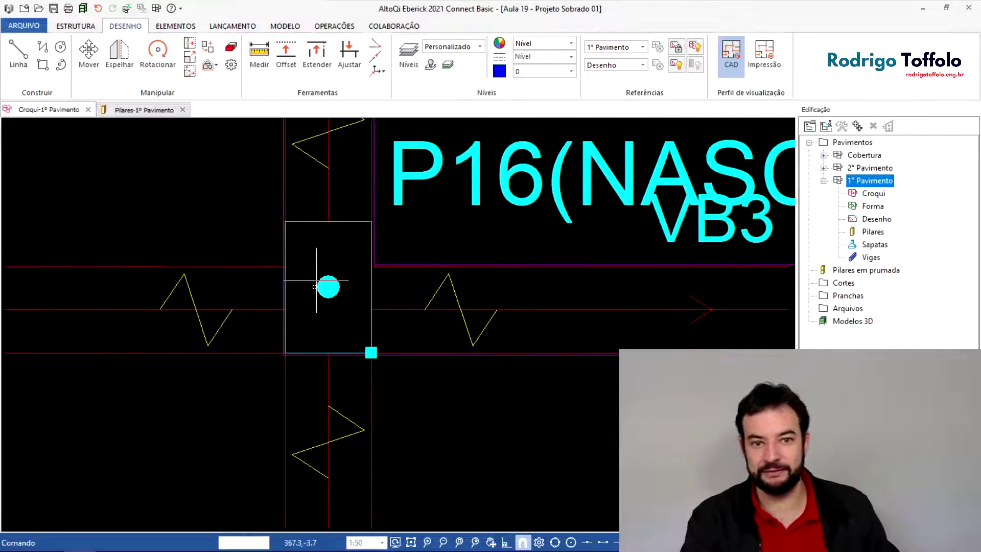
middle_drag(388, 252, 462, 346)
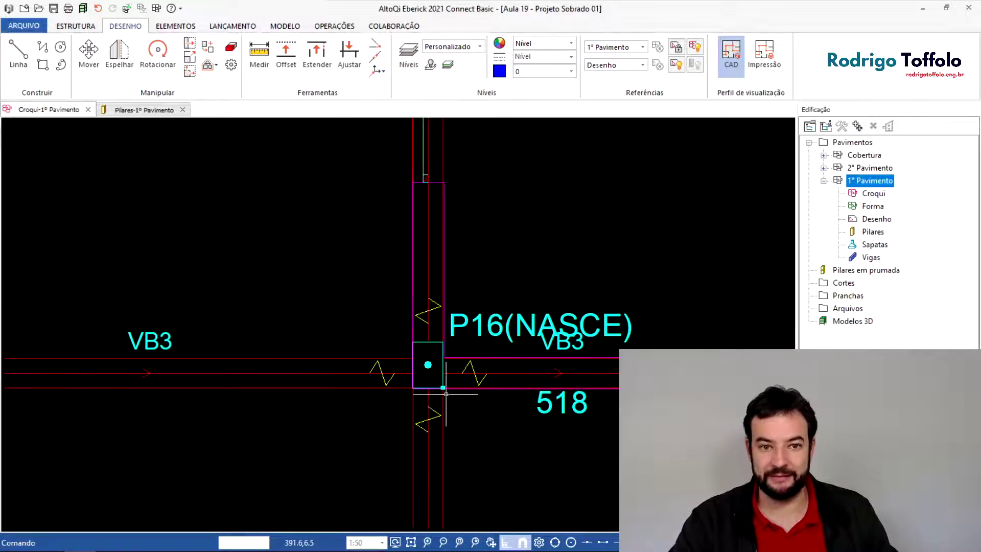
- Copy column P16 to the other floors
right_click(498, 323)
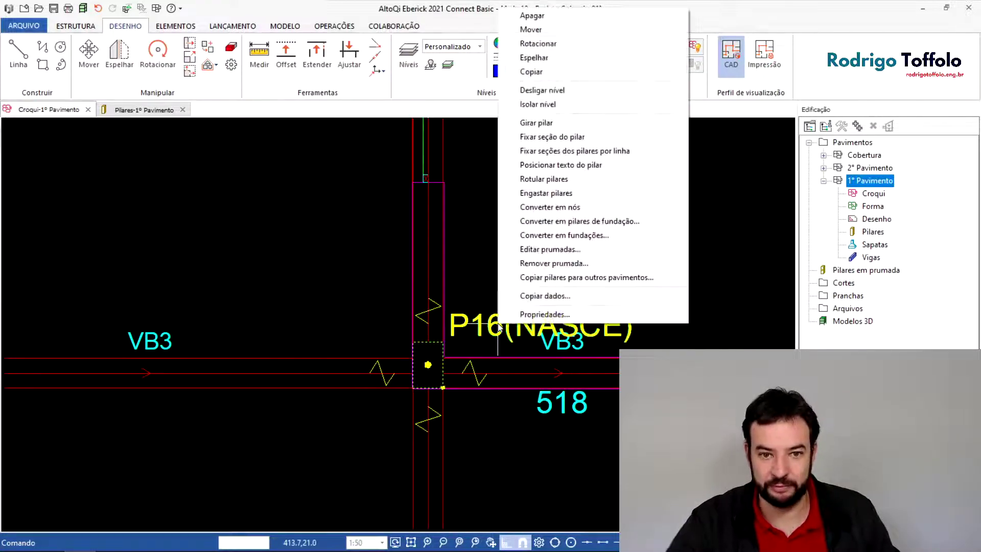
click(551, 277)
click(569, 225)
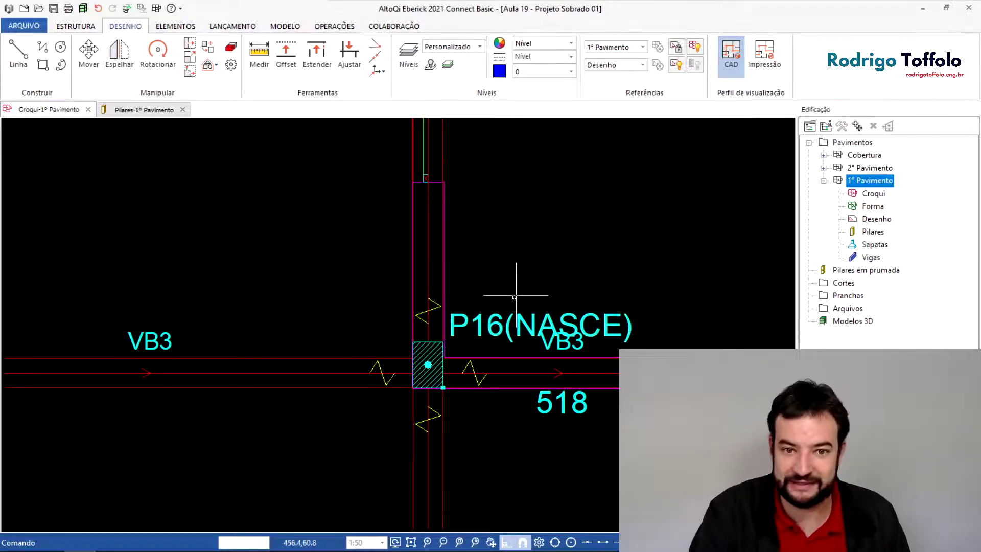
- Convert column P16 into a foundation column with a Sapata, Rotulado support and a depth of 150 cm
right_click(488, 327)
click(542, 219)
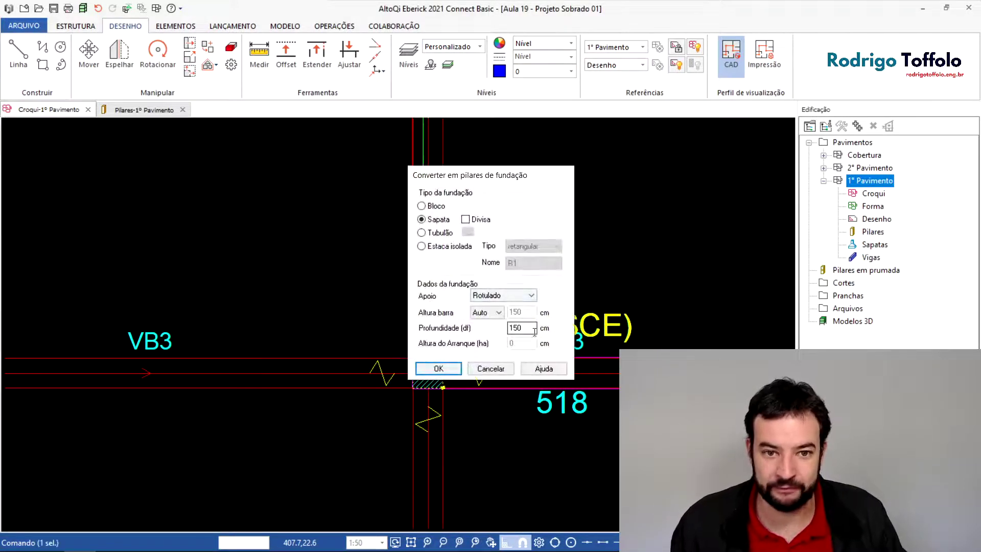
key(Return)
scroll(504, 386, down, 4)
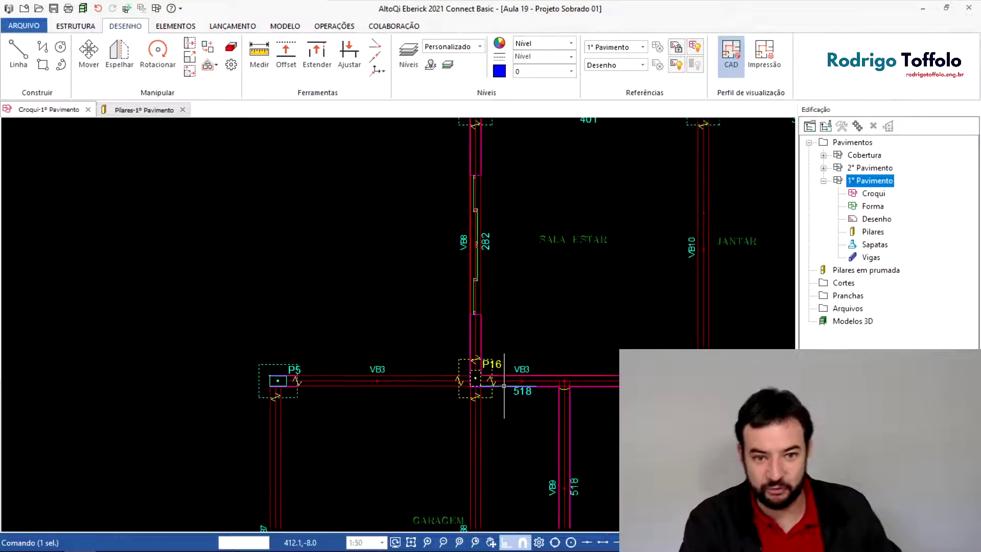
- Inspect the 1º Pavimento sketch, checking the columns and beams around P5, P16, P7 and P10
scroll(406, 344, down, 4)
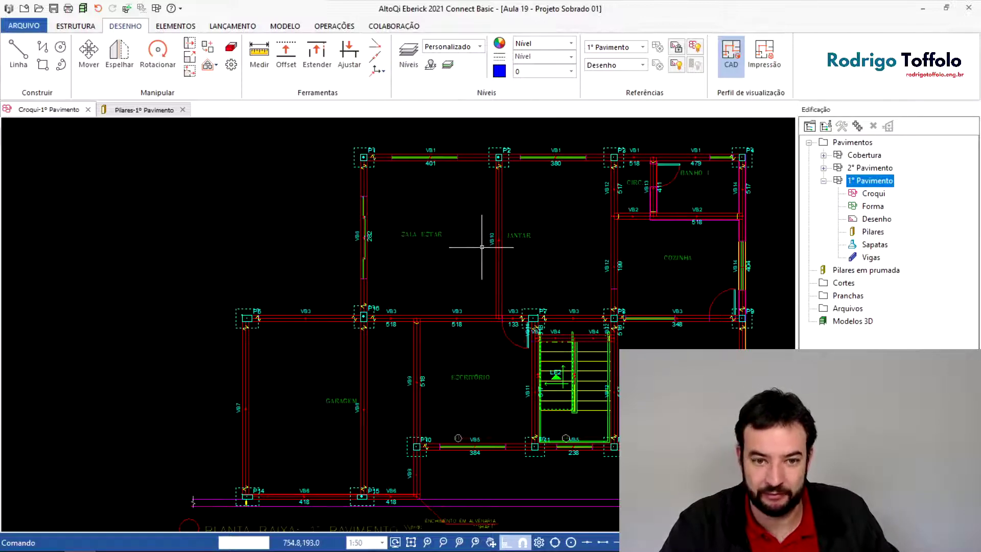
scroll(416, 341, up, 2)
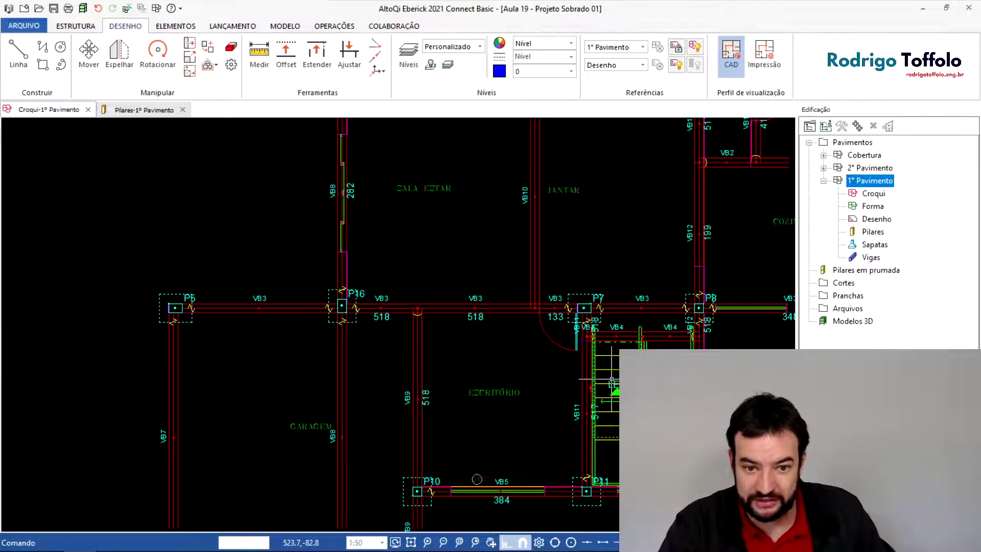
mouse_move(543, 426)
middle_down()
mouse_move(570, 251)
mouse_move(573, 379)
middle_up()
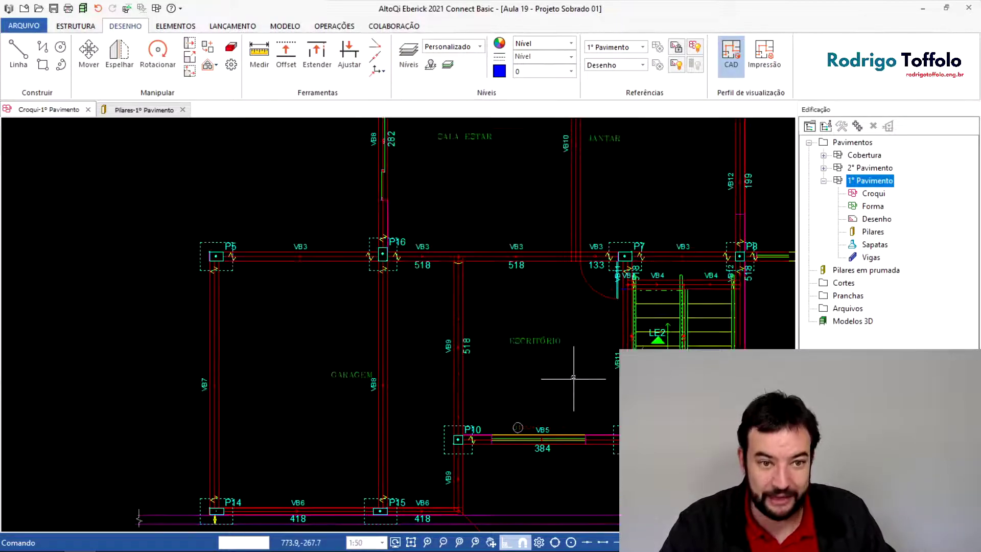
middle_drag(559, 303, 448, 361)
scroll(286, 294, up, 2)
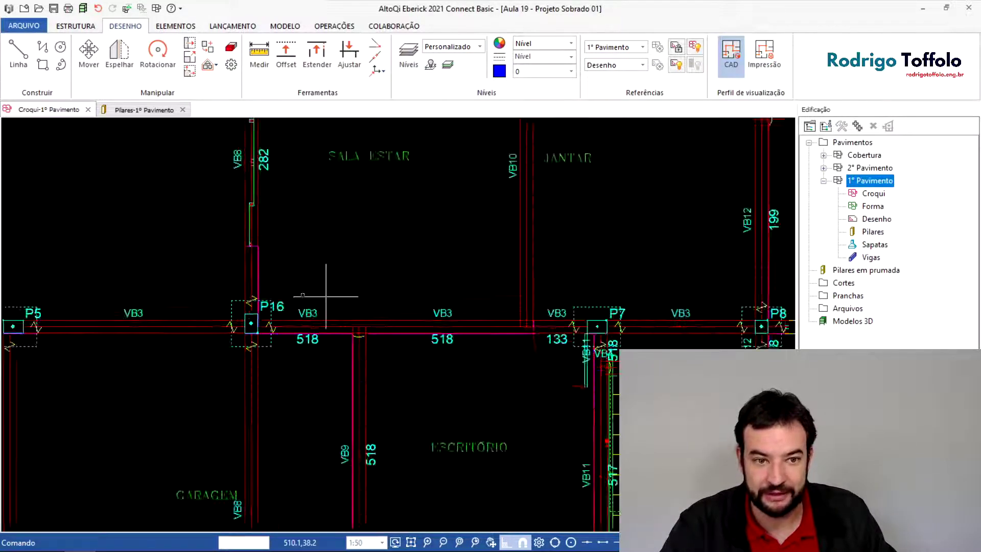
scroll(562, 322, down, 3)
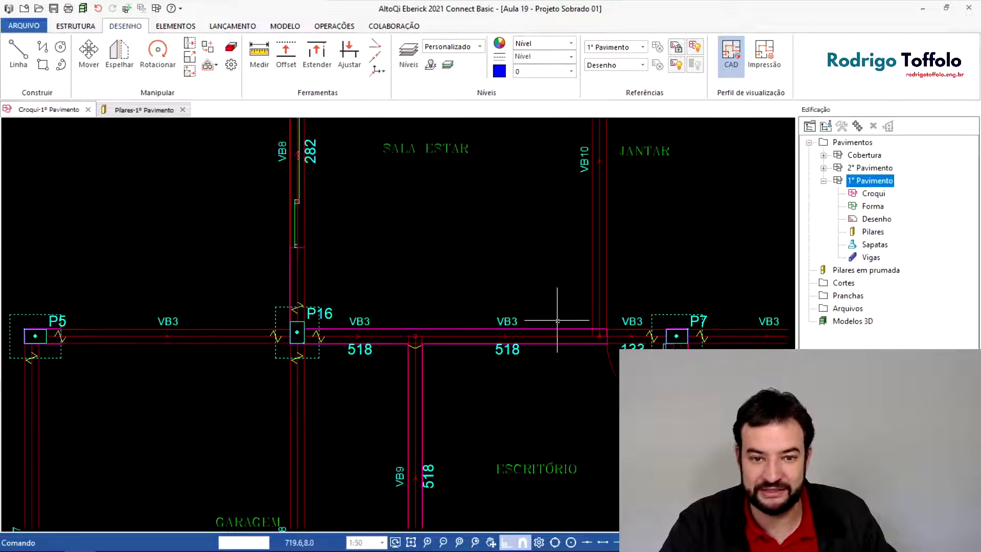
scroll(559, 321, down, 1)
middle_drag(558, 320, 406, 332)
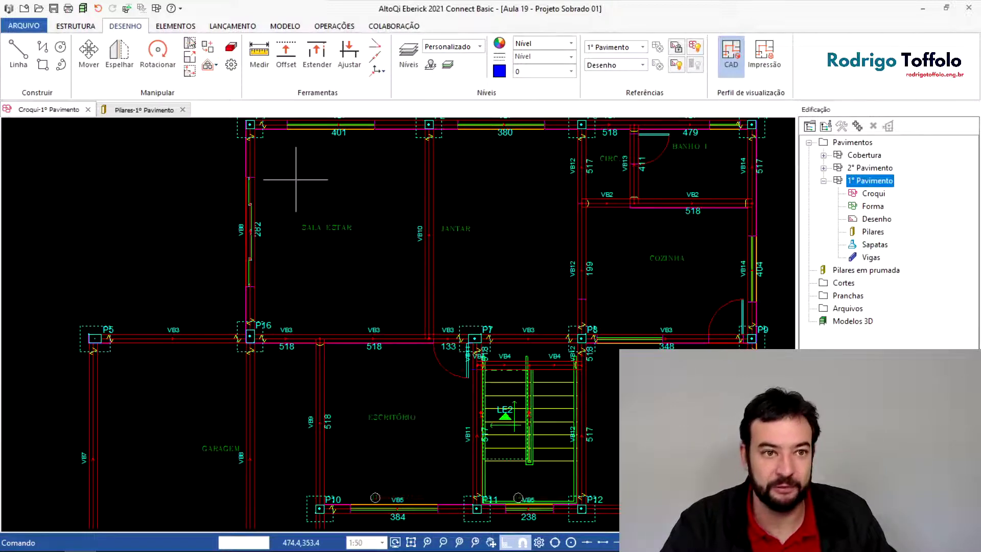
- Process the structure with linear static analysis, sizing of all elements and frame displacements using calculated cracked stiffness
click(87, 27)
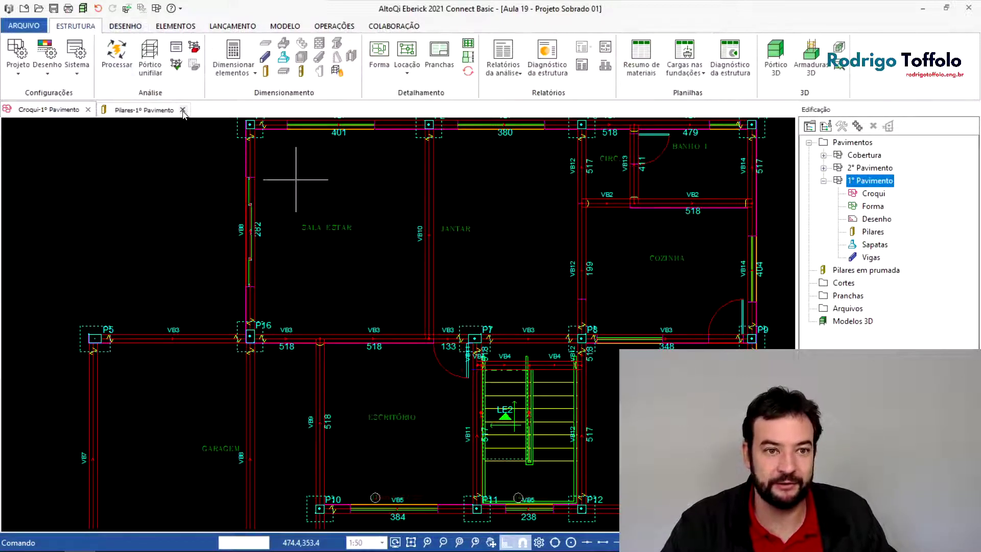
click(122, 51)
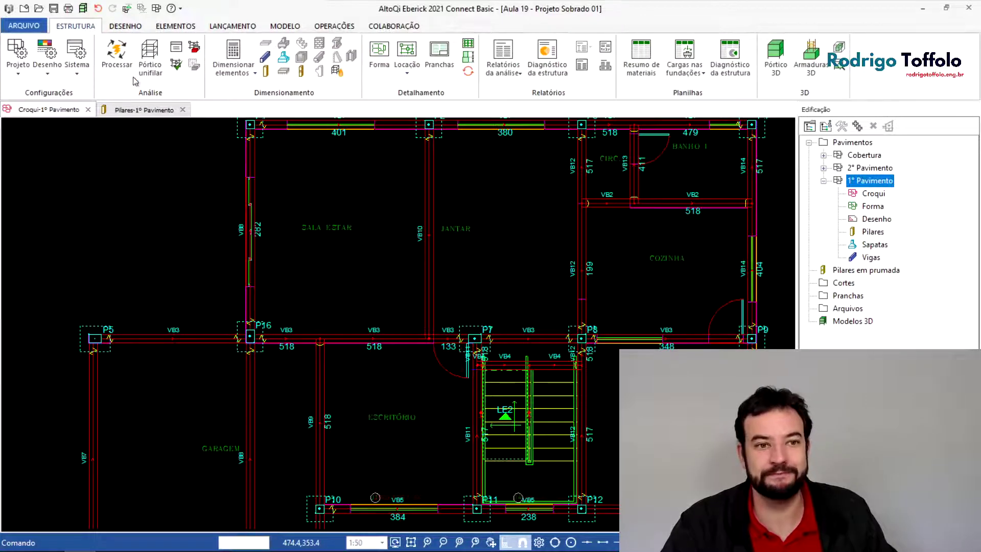
click(77, 25)
click(117, 51)
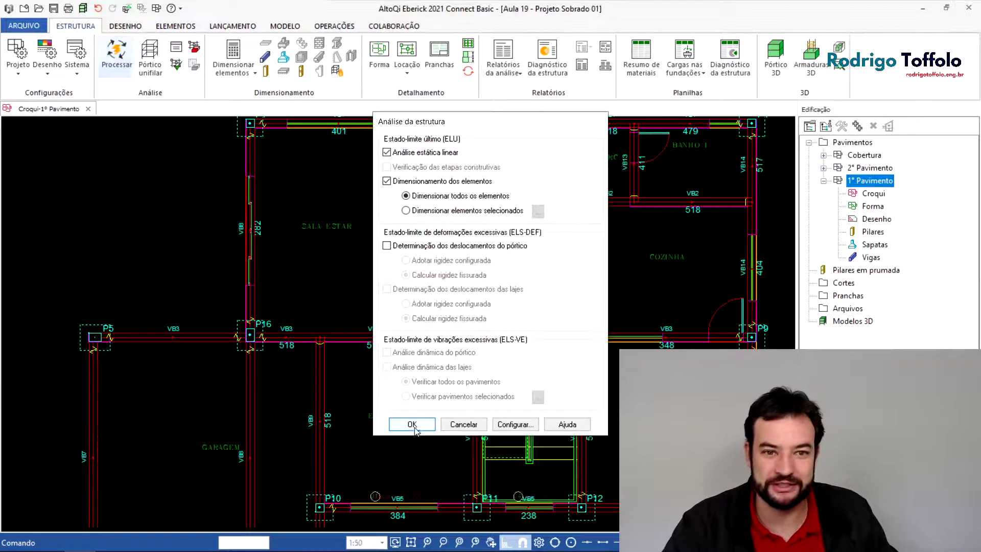
click(414, 249)
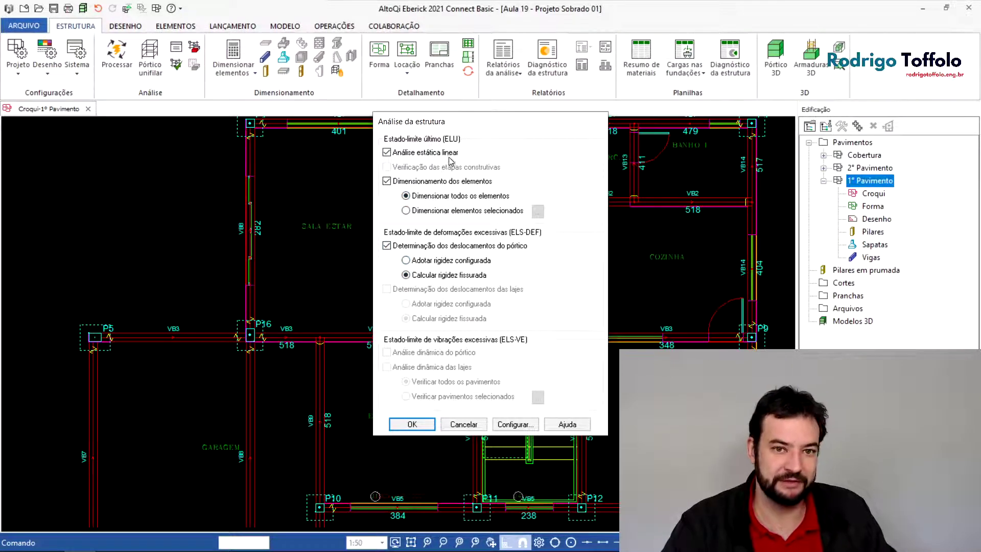
click(411, 424)
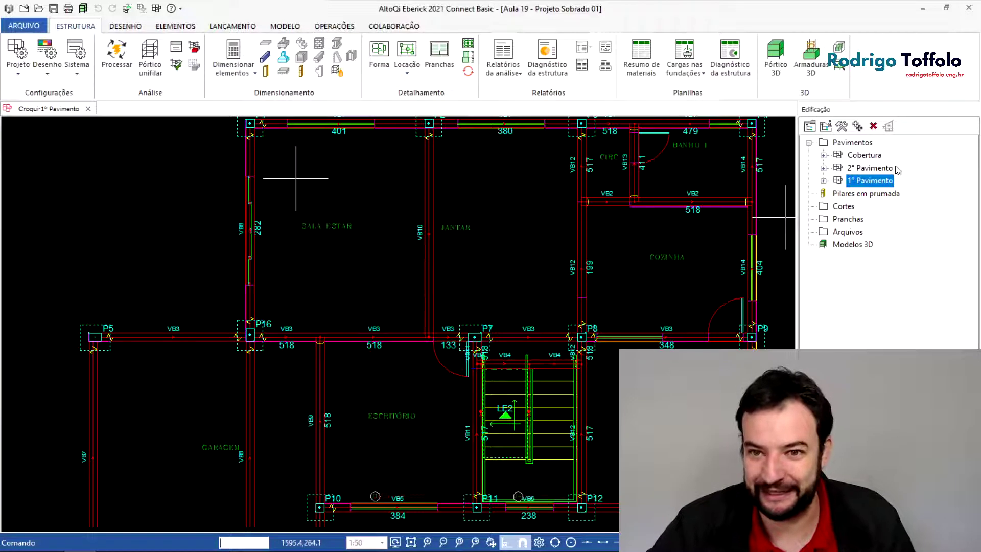
- Close the 1º Pavimento sketch and open the slab results of the Cobertura floor
click(89, 110)
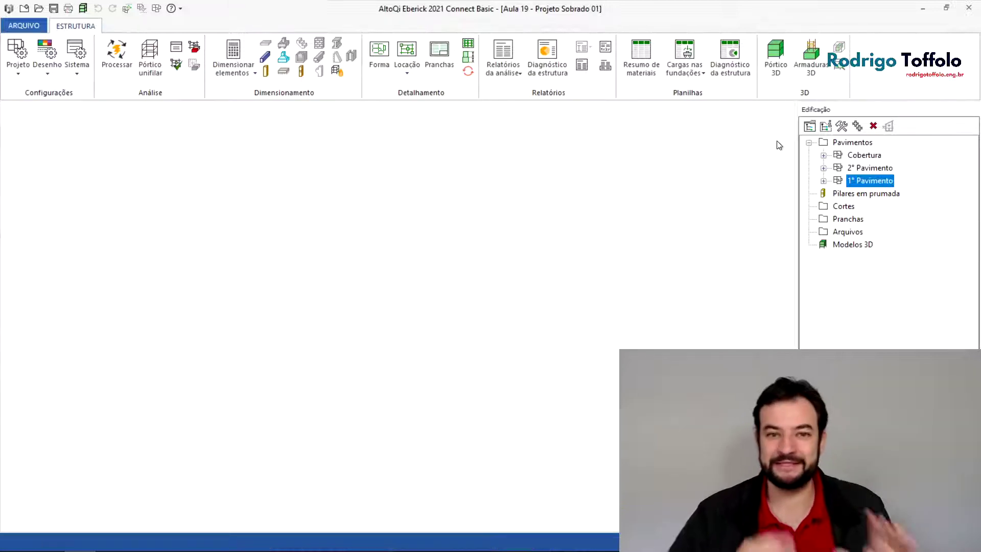
click(823, 155)
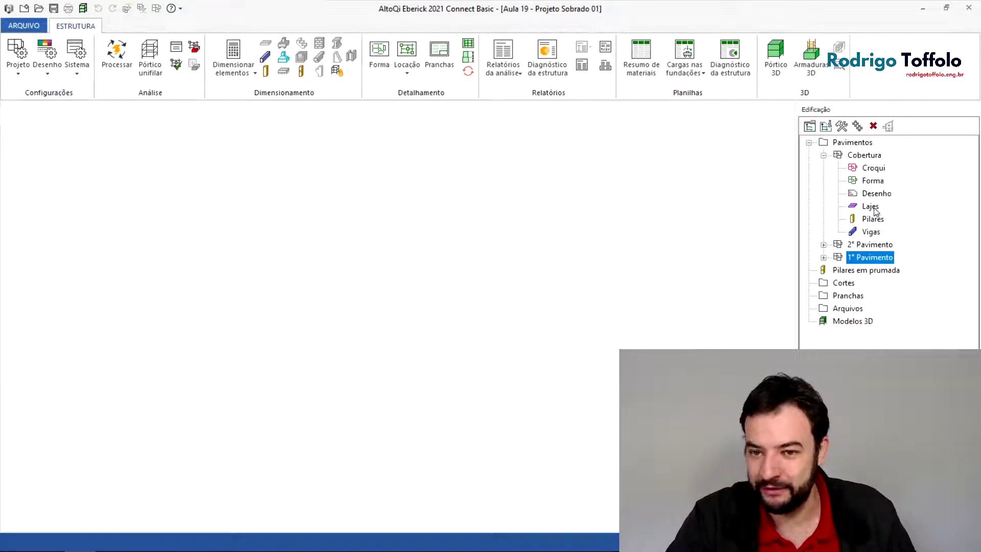
click(871, 207)
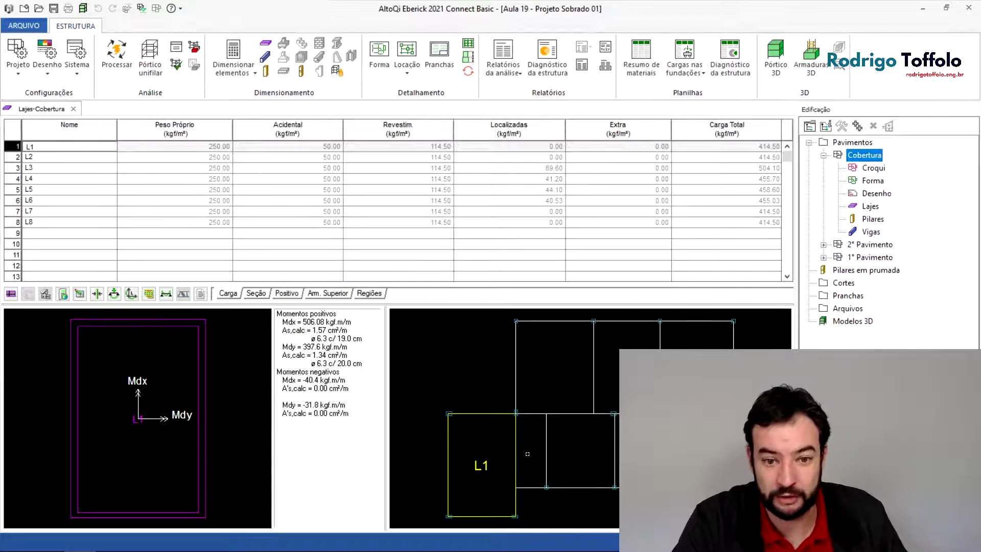
- Review the moments and reinforcement of the Cobertura slabs from L1 to L8, returning to L4
key(Down)
key(Down)
key(Down)
key(Down)
key(Down)
key(Down)
key(Down)
key(Up)
key(Up)
key(Up)
key(Up)
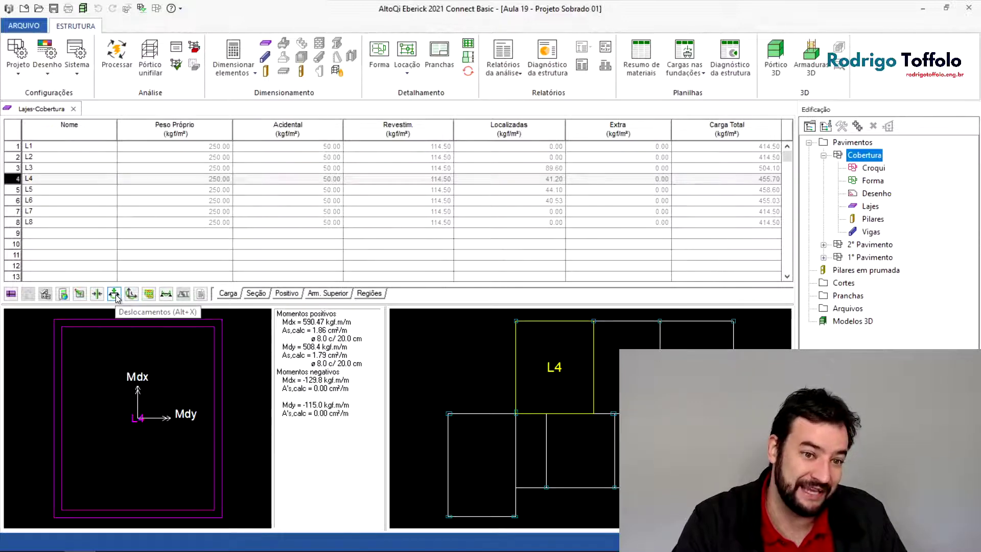
- Show the Cobertura slab displacements, check the warnings for L2 and L4, and clear the warnings window from the drawing
click(115, 296)
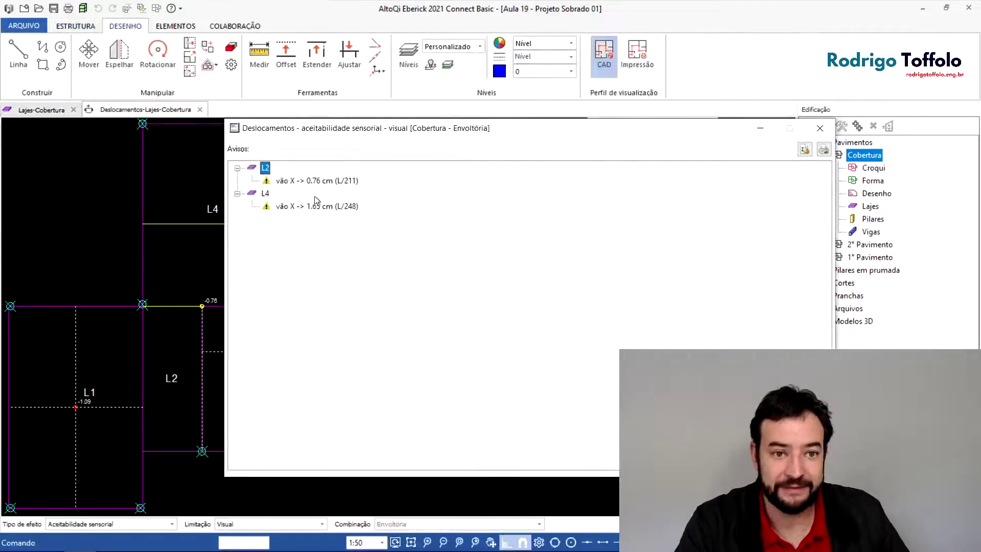
click(312, 182)
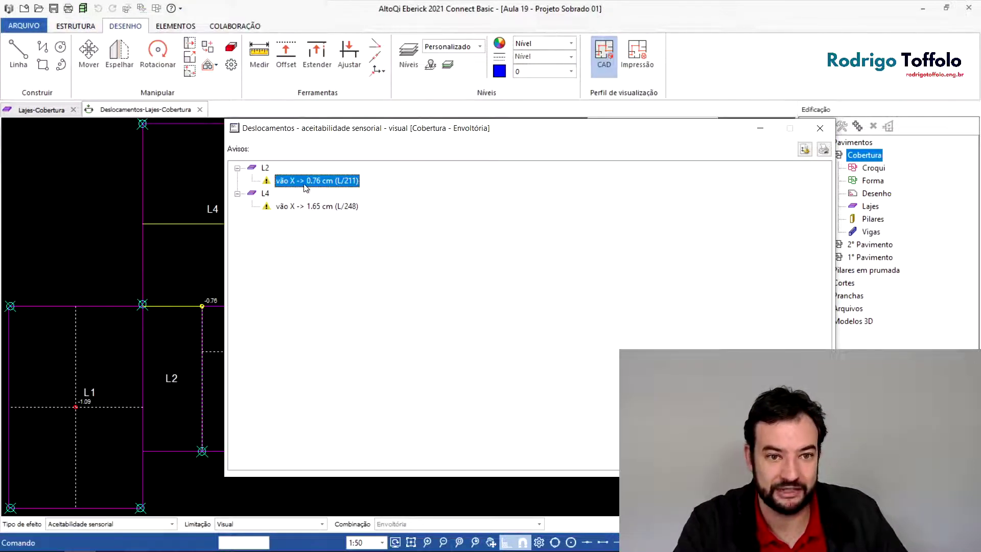
click(314, 207)
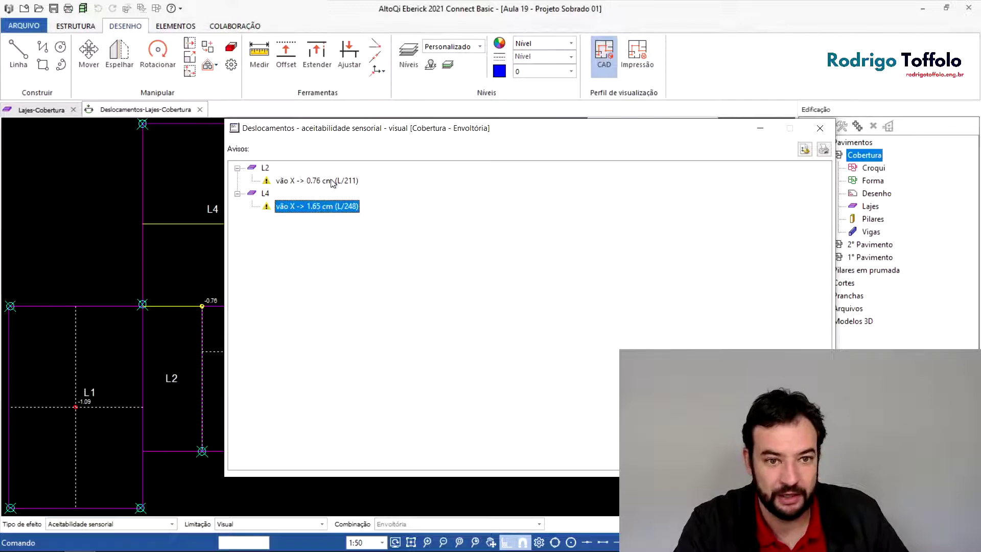
mouse_move(342, 129)
mouse_down()
mouse_move(424, 249)
mouse_move(603, 228)
mouse_move(766, 434)
mouse_up()
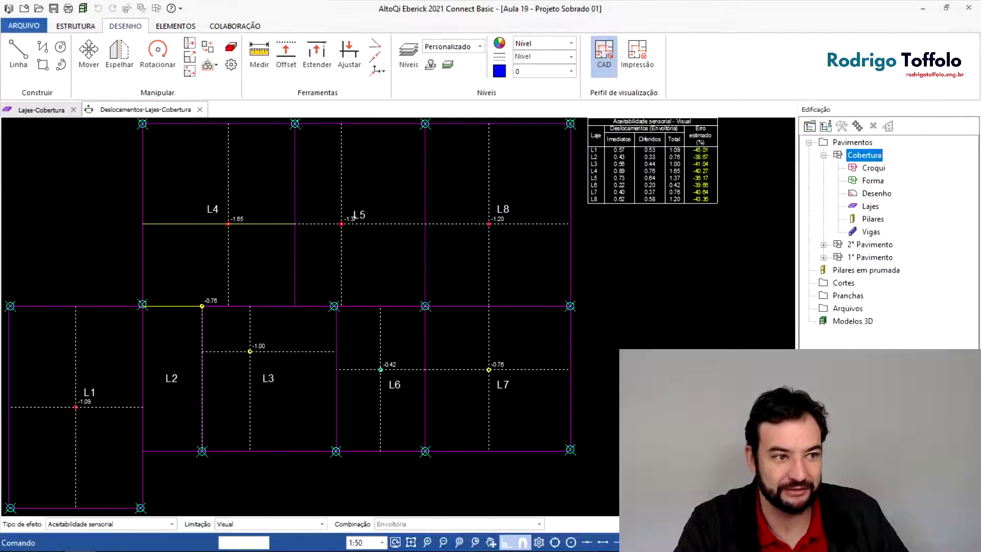
- Examine the visual acceptability table for slabs L1 to L8 and compare it with the displacements in the Cobertura drawing
scroll(695, 167, up, 4)
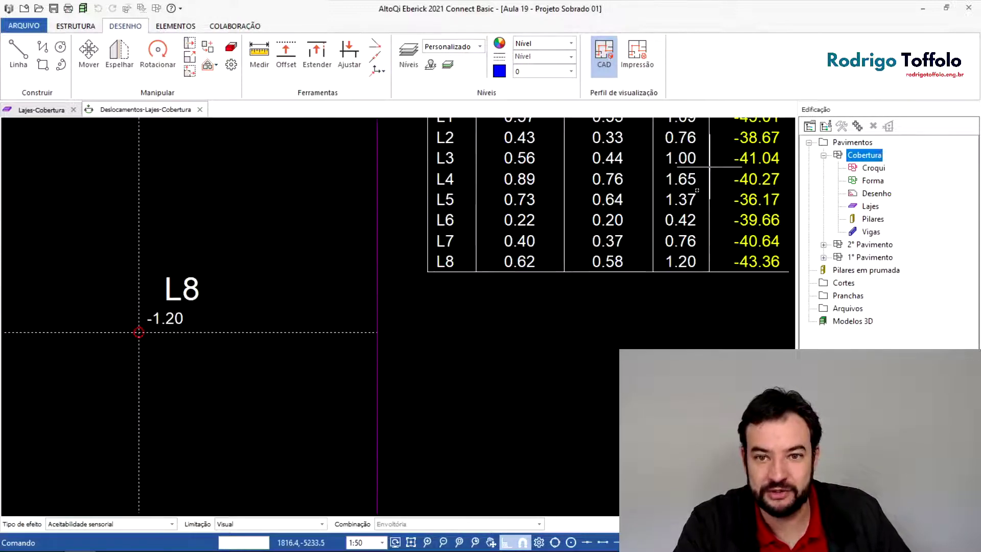
middle_drag(710, 166, 603, 295)
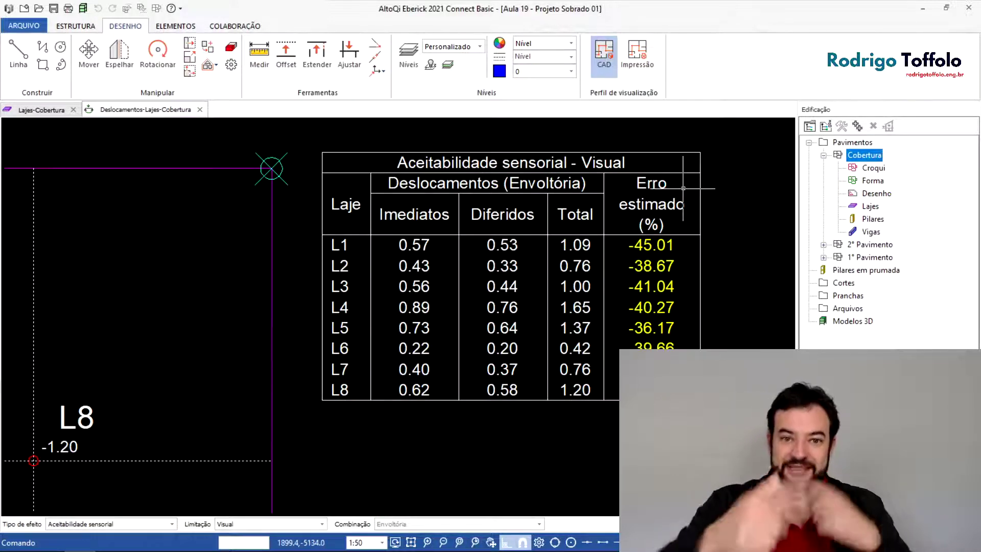
scroll(433, 175, down, 4)
middle_drag(349, 335, 546, 232)
middle_drag(149, 366, 333, 321)
middle_drag(288, 260, 324, 280)
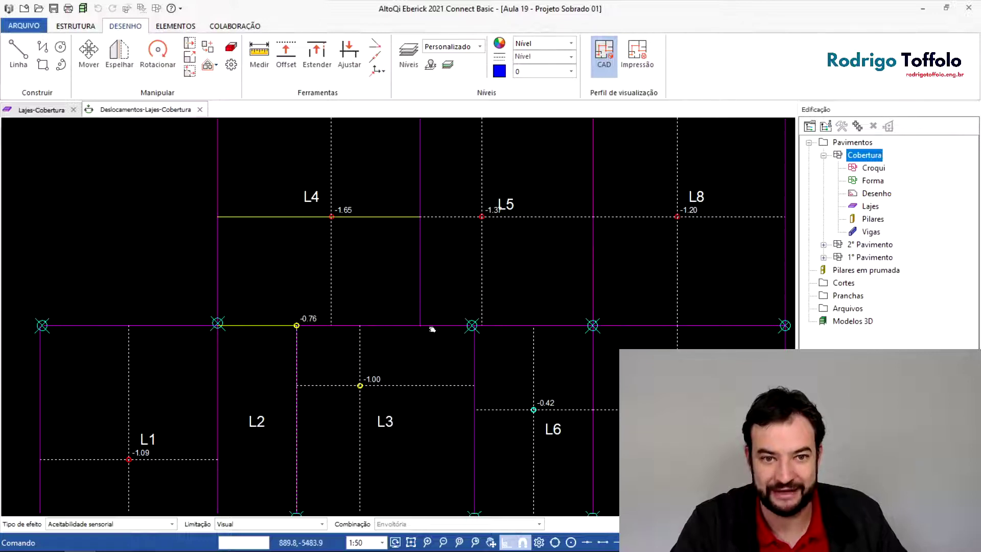
scroll(431, 324, down, 1)
middle_drag(445, 376, 439, 338)
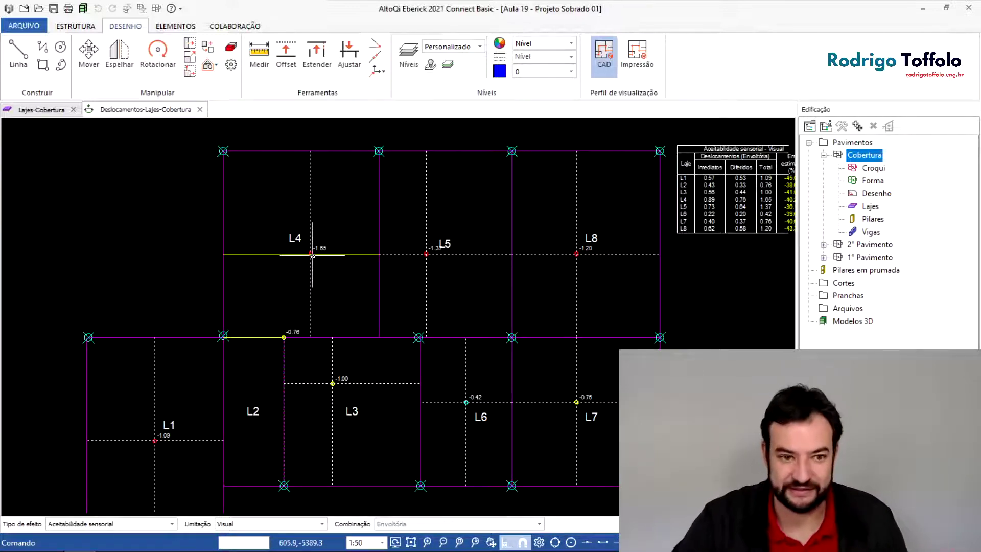
- Inspect the displacements around slabs L3, L4, L5 and L8 against their totals and estimated errors in the table
middle_drag(323, 348, 328, 322)
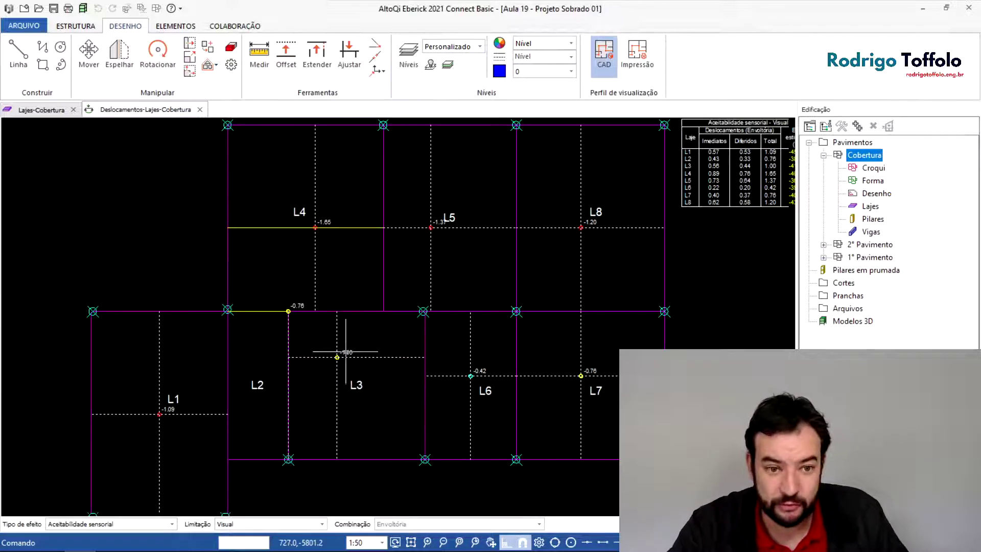
scroll(346, 352, up, 4)
scroll(337, 243, down, 3)
middle_drag(337, 243, 327, 342)
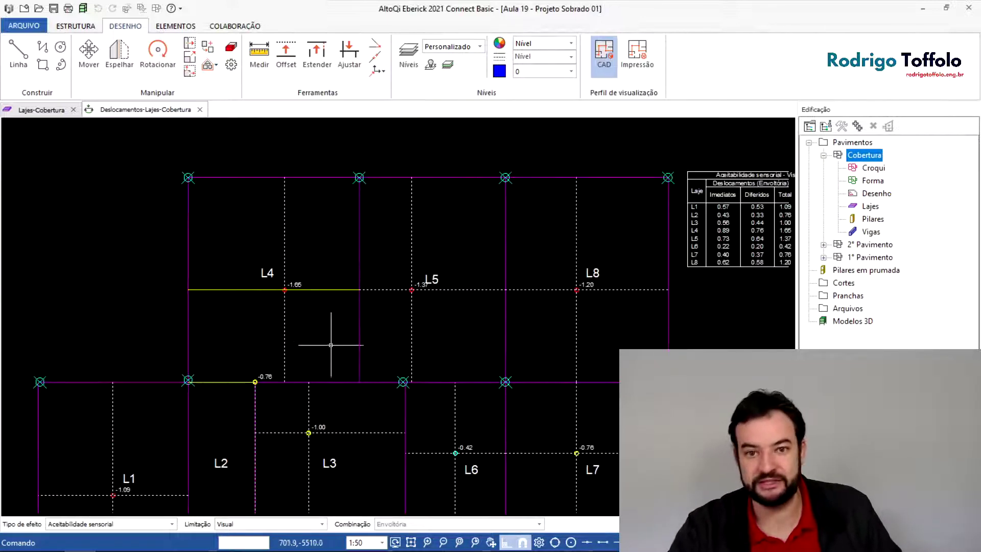
middle_drag(373, 305, 377, 282)
middle_drag(622, 308, 557, 260)
middle_drag(306, 315, 375, 282)
middle_drag(604, 281, 505, 334)
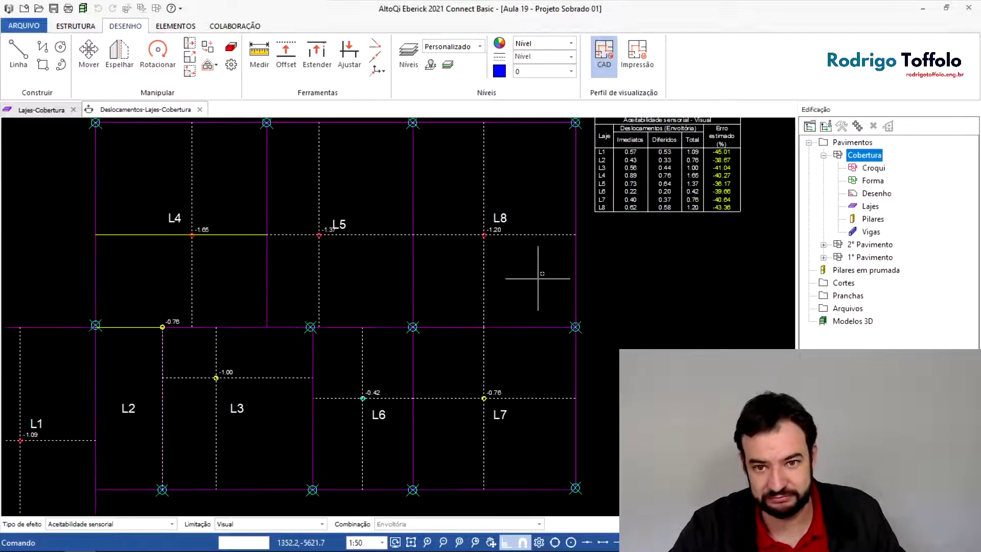
middle_drag(632, 230, 565, 333)
scroll(572, 298, up, 3)
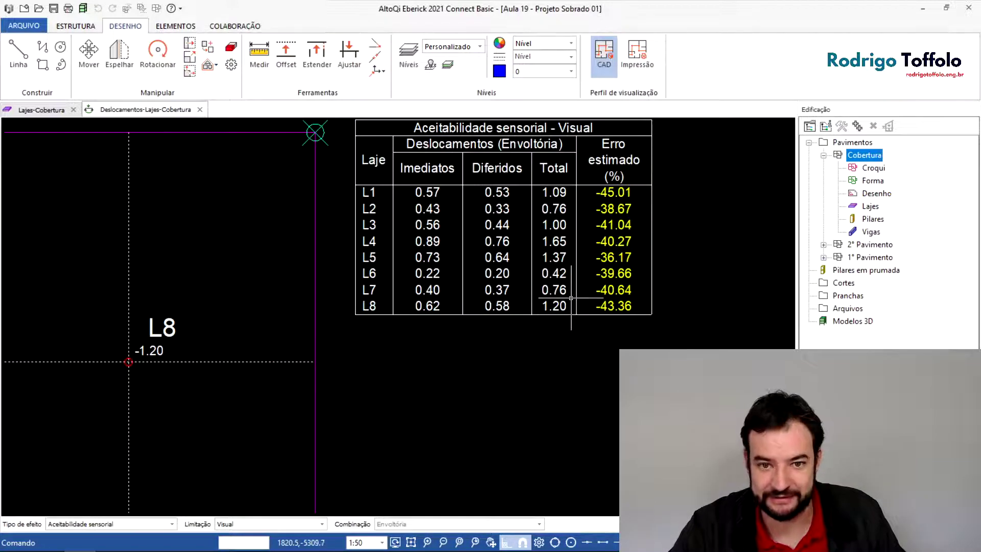
scroll(437, 219, down, 4)
scroll(370, 281, down, 1)
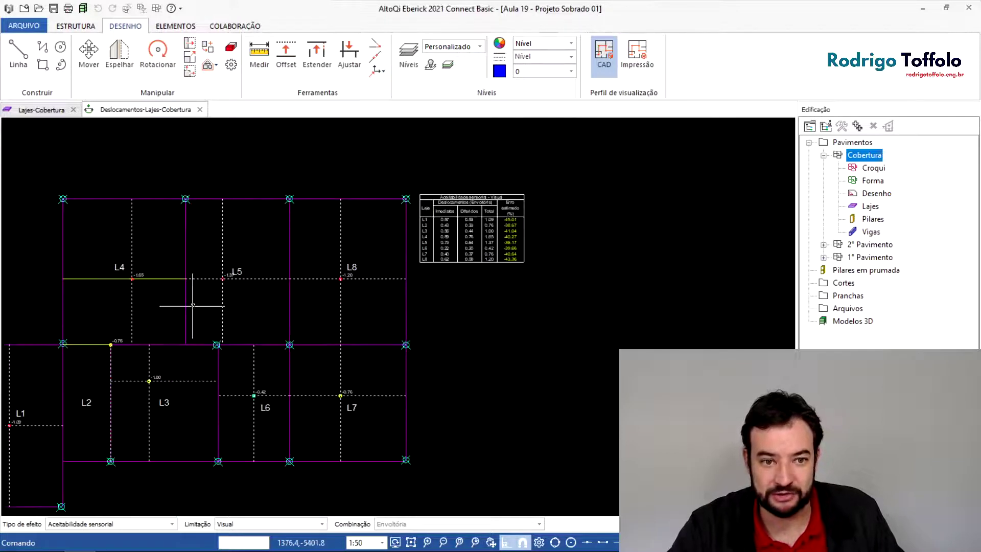
middle_drag(192, 305, 429, 273)
- Open the Cobertura sketch and apply the fixed slab connection (Engastar) along beam V10 between slabs L4 and L5
drag(0, 205, 431, 202)
click(712, 203)
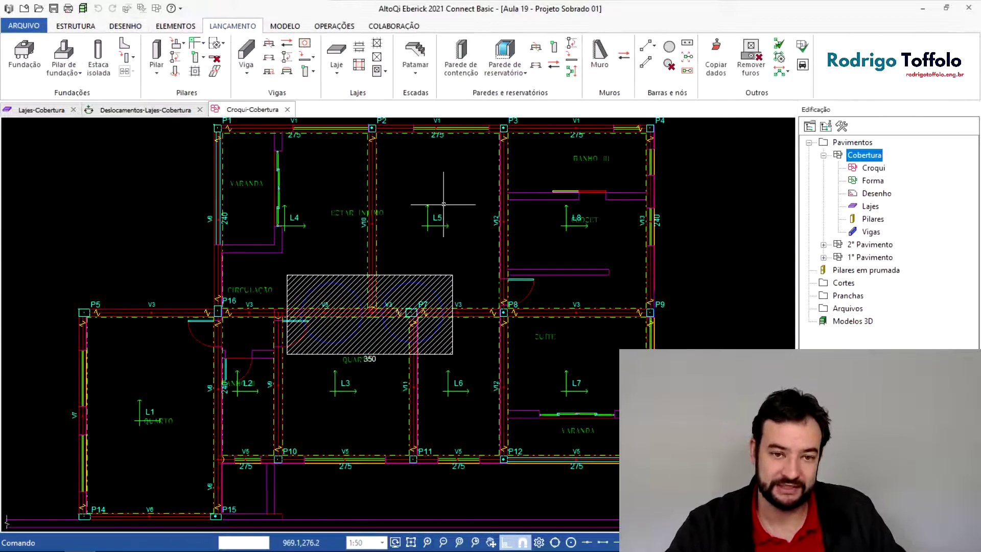
scroll(384, 208, up, 2)
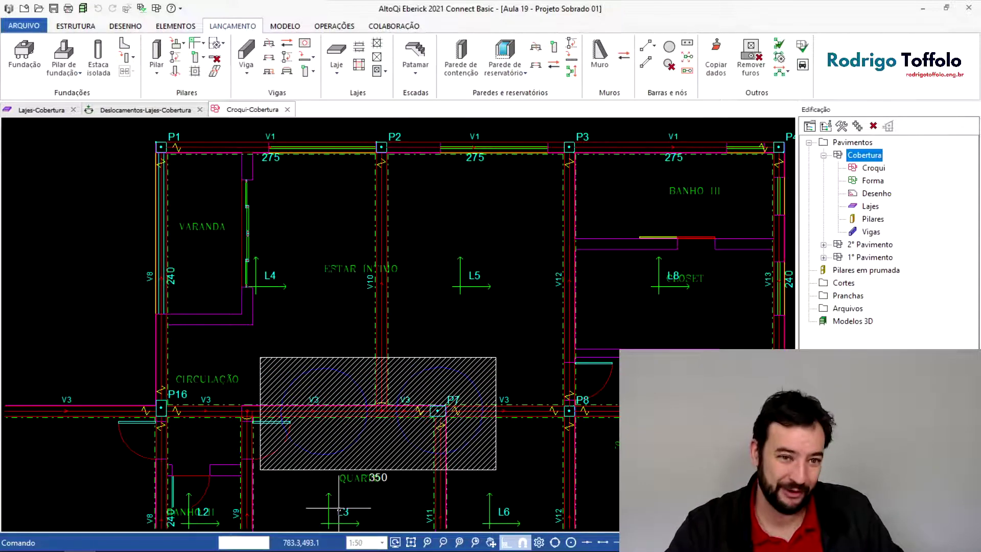
click(287, 26)
click(323, 51)
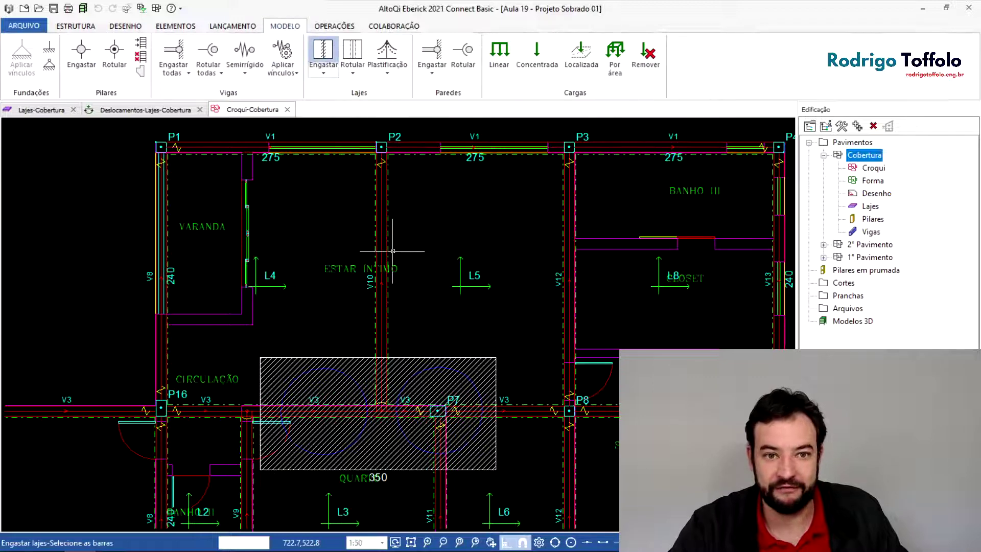
click(383, 254)
right_click(422, 305)
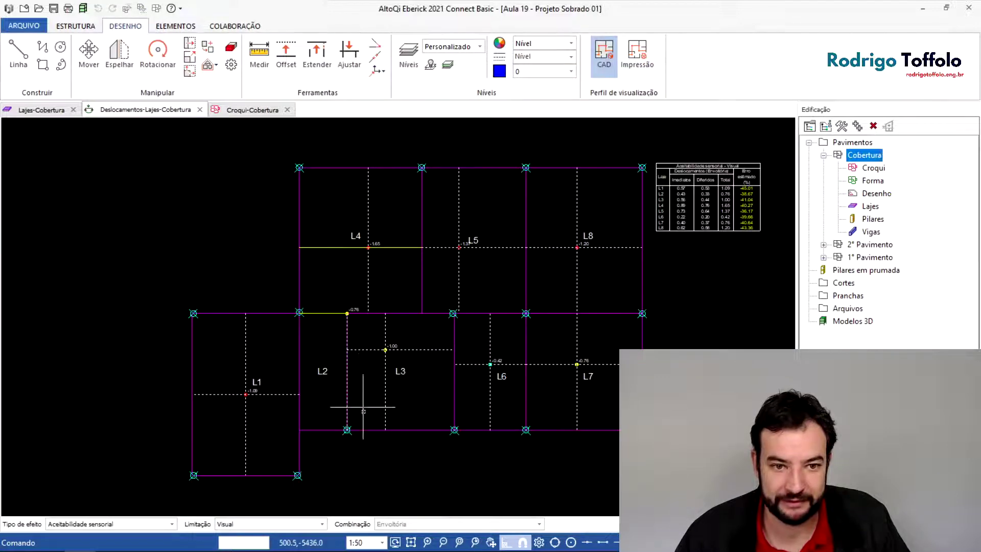
- Inspect the displacement where slabs L2 and L3 meet, and close the slab displacements drawing
scroll(349, 313, up, 2)
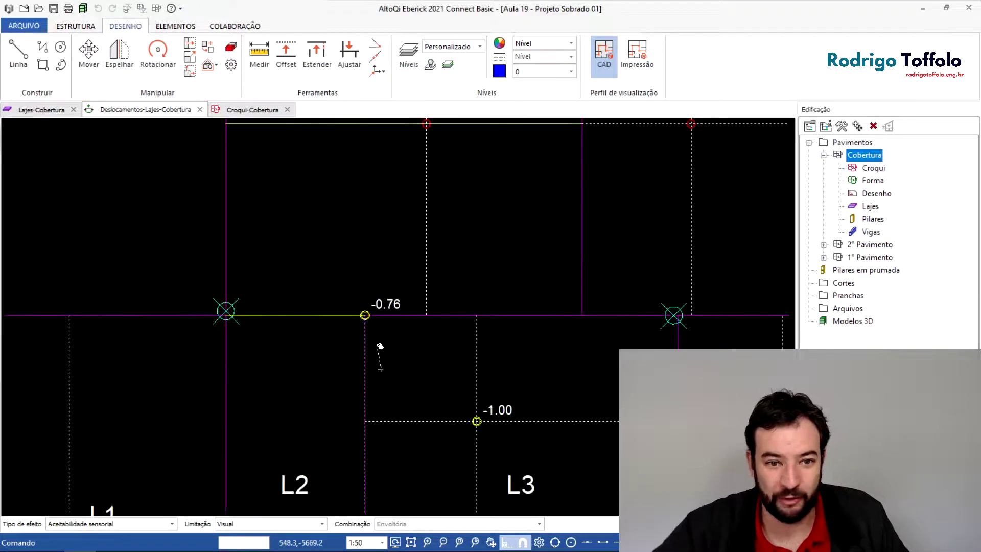
scroll(379, 353, up, 1)
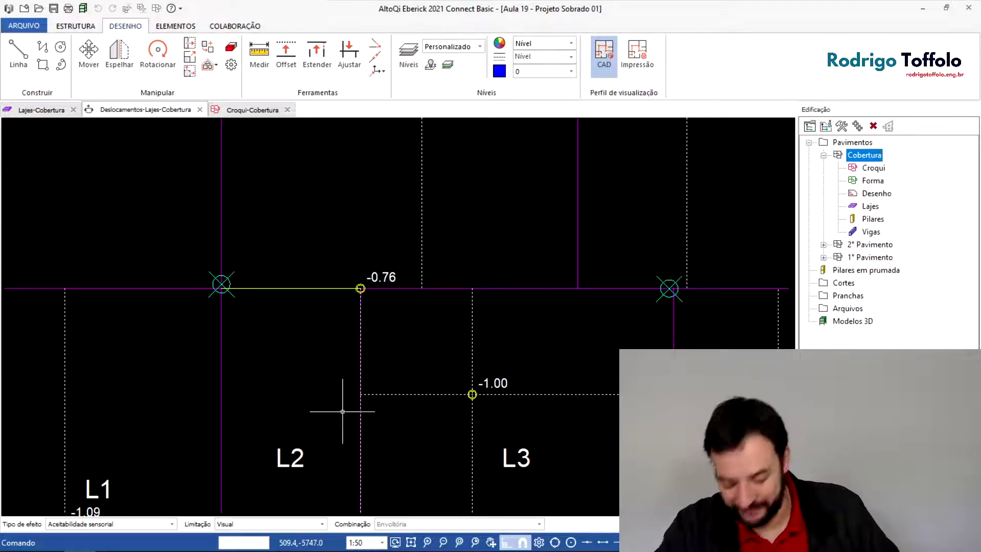
scroll(341, 408, down, 3)
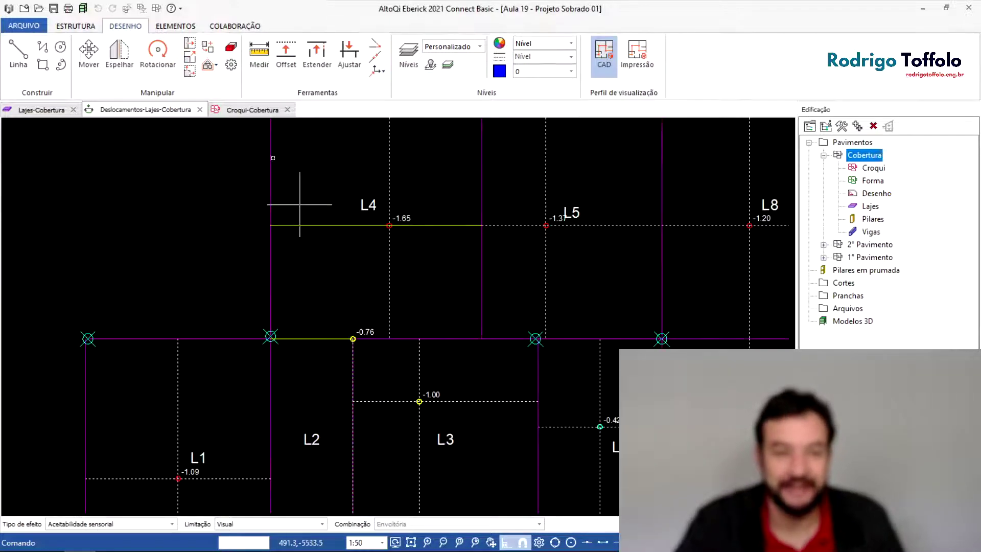
click(198, 110)
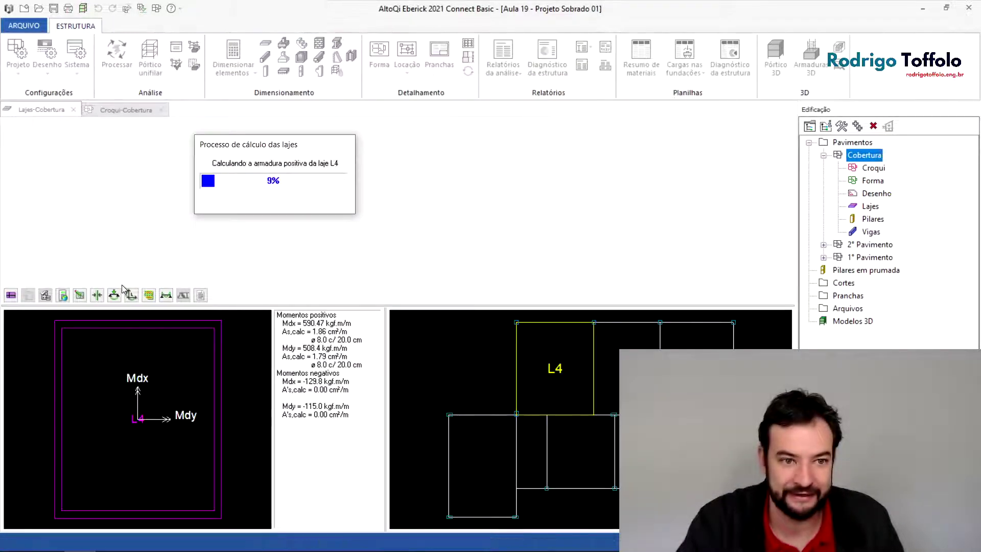
- Regenerate the Cobertura slab displacements, check the X-span warning of L2, and close the warnings window
key(Return)
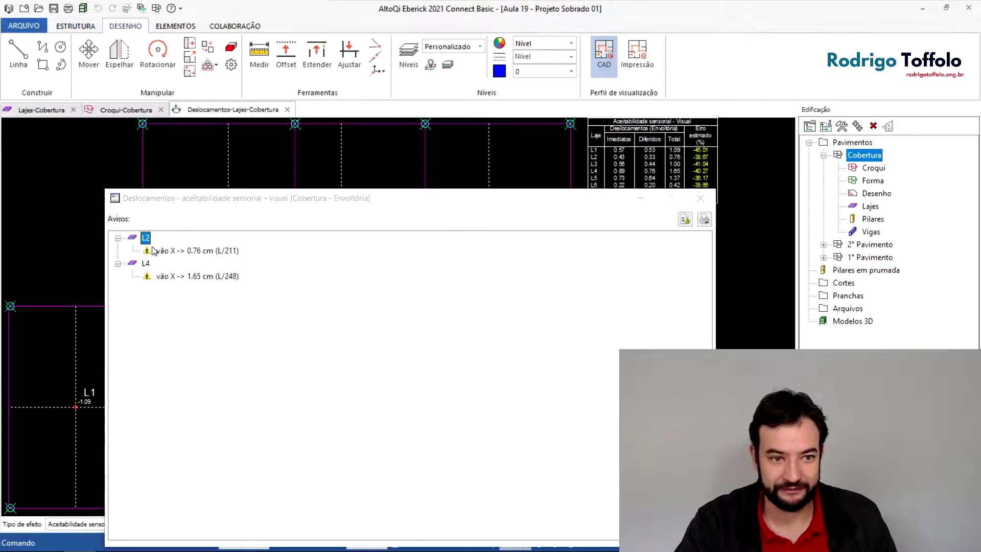
click(156, 250)
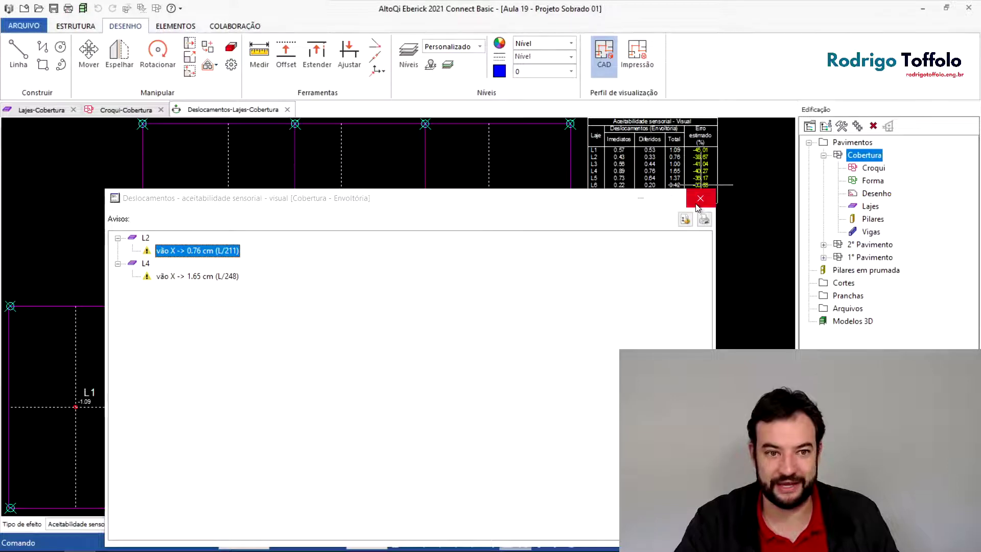
click(700, 198)
- Examine the displacement at the upper edge of slab L2 in relation to the neighbouring slabs L3 and L4
scroll(171, 329, up, 3)
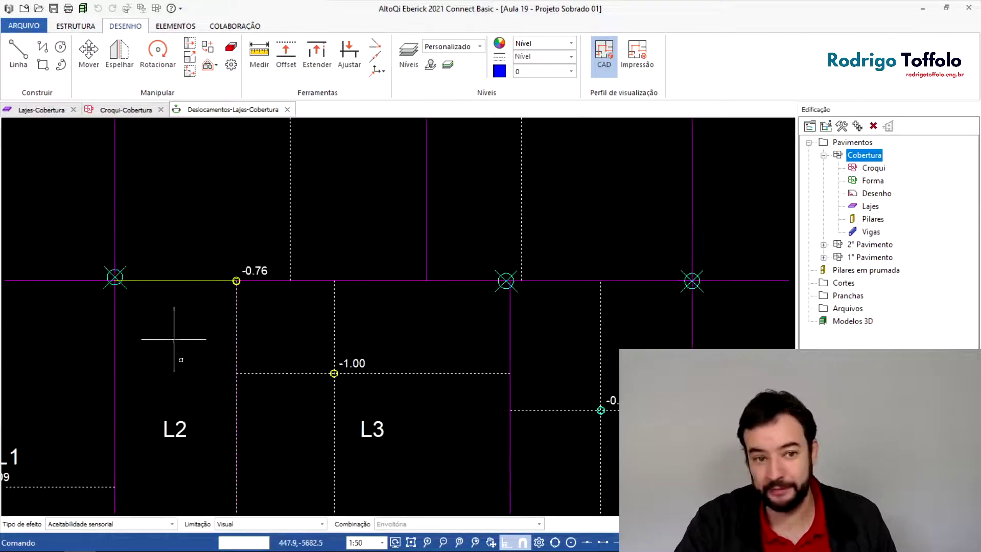
key(Escape)
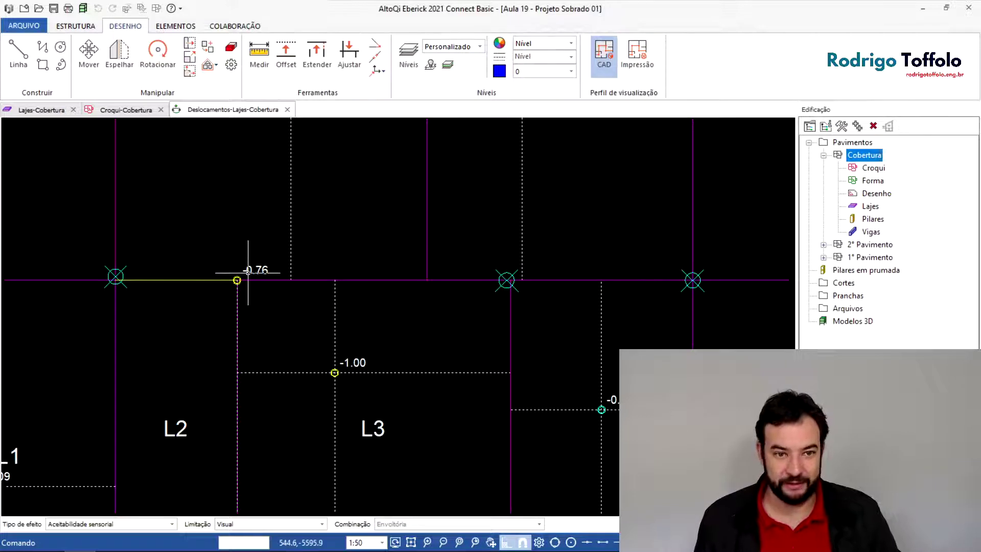
scroll(261, 267, down, 2)
scroll(261, 267, down, 1)
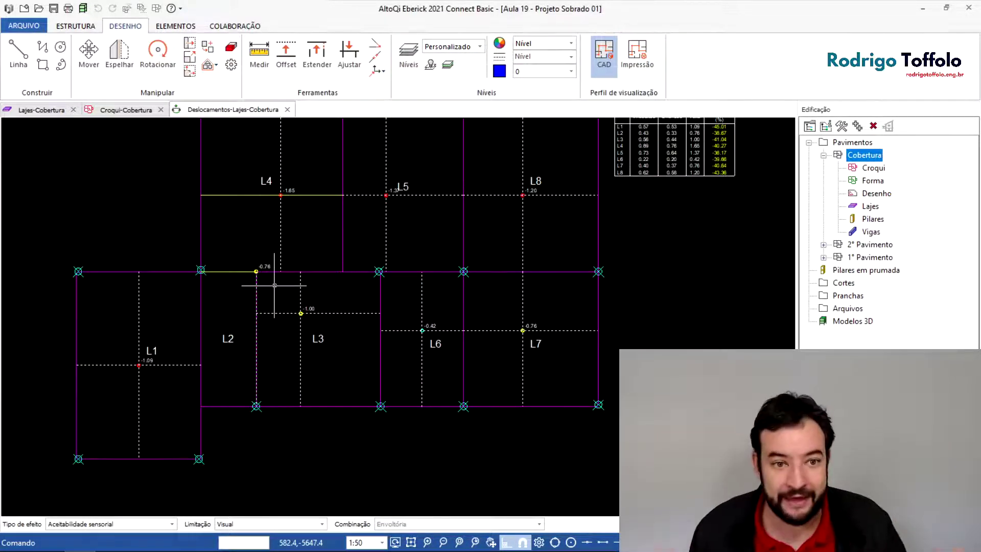
scroll(278, 253, up, 2)
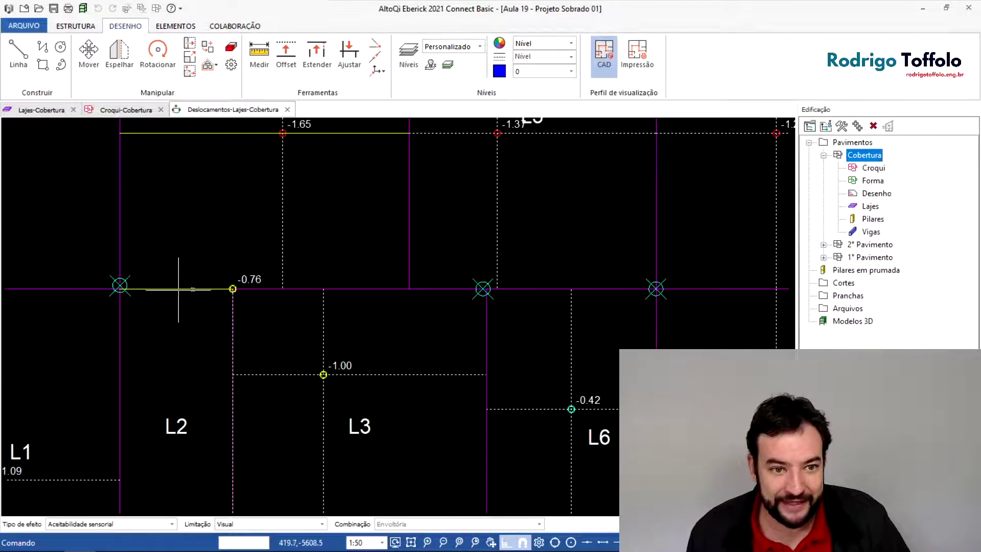
scroll(210, 390, down, 2)
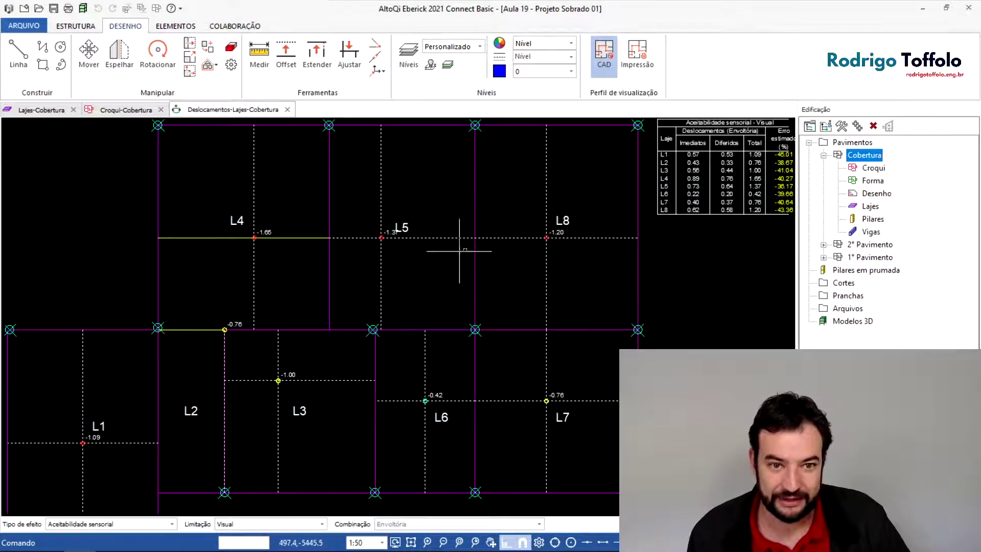
middle_drag(387, 305, 390, 233)
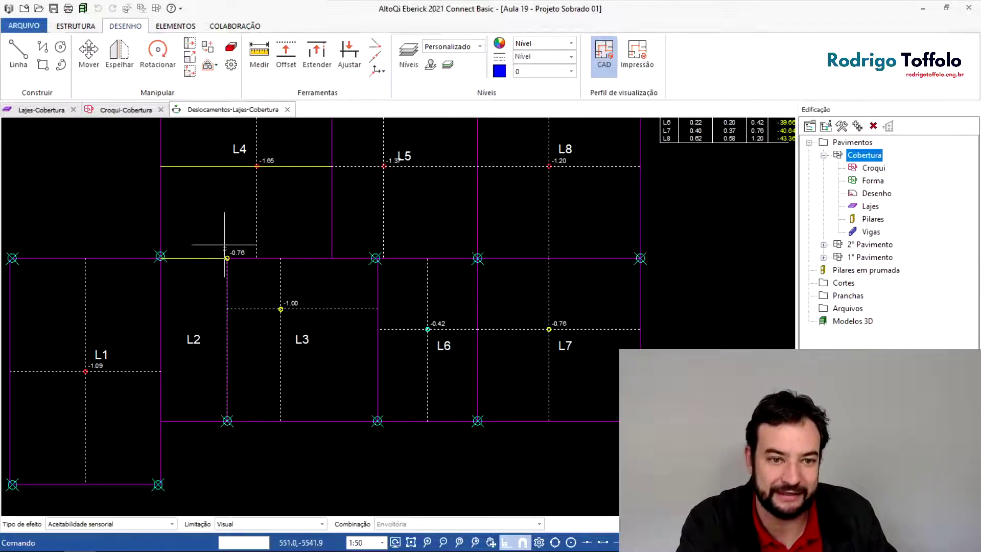
scroll(236, 259, up, 3)
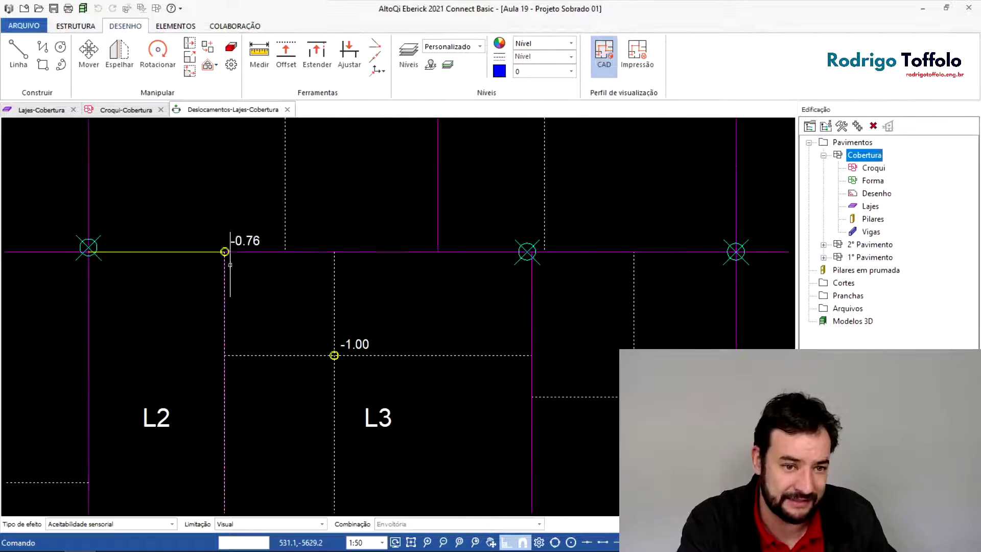
scroll(239, 235, up, 3)
scroll(259, 292, down, 4)
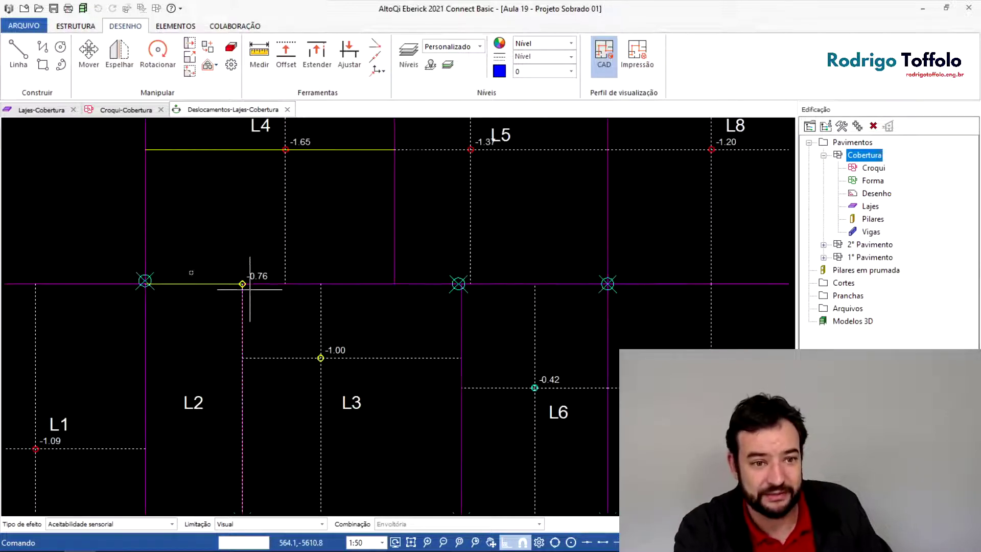
scroll(501, 276, down, 2)
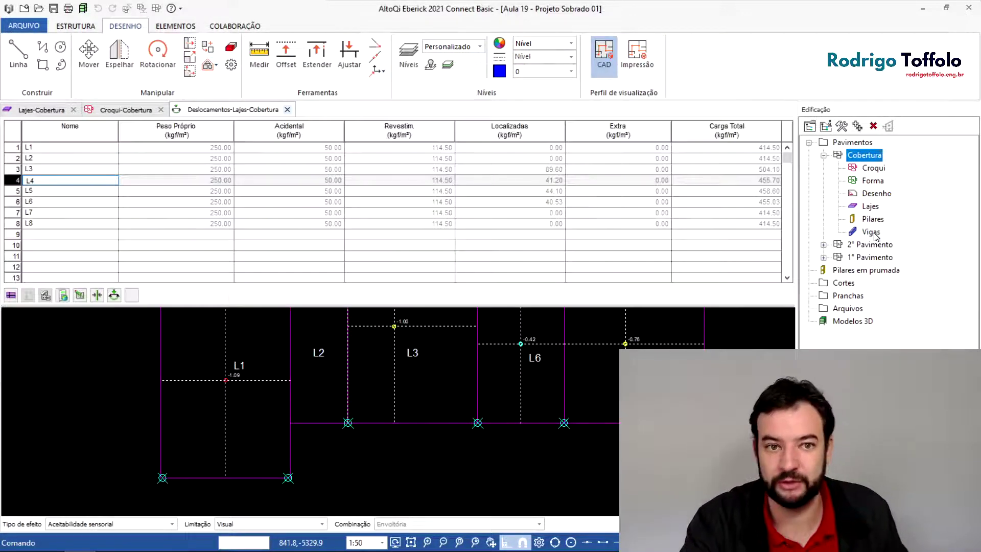
- Show the Cobertura beam displacements and review the stiffness variation warnings for V3, V5, V10 and V12
click(868, 232)
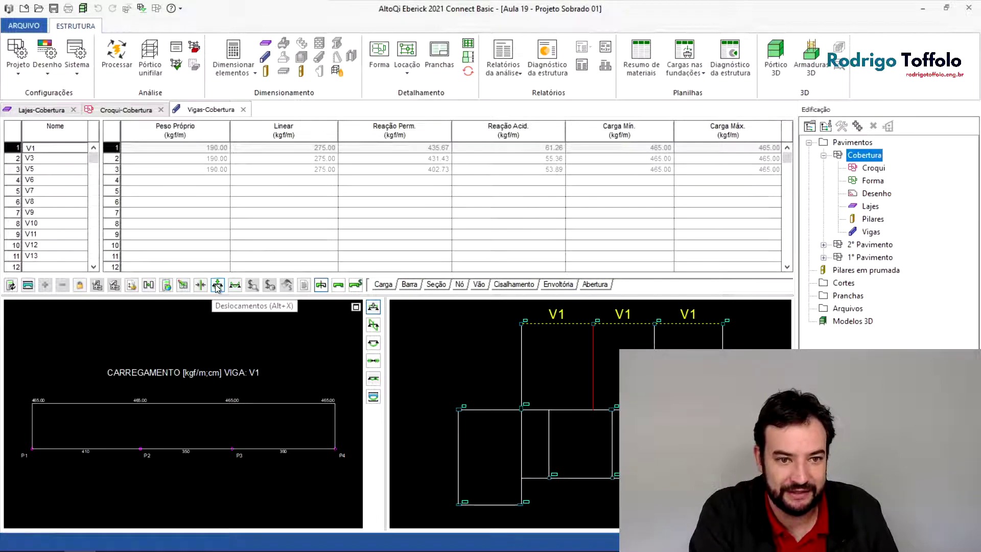
click(217, 286)
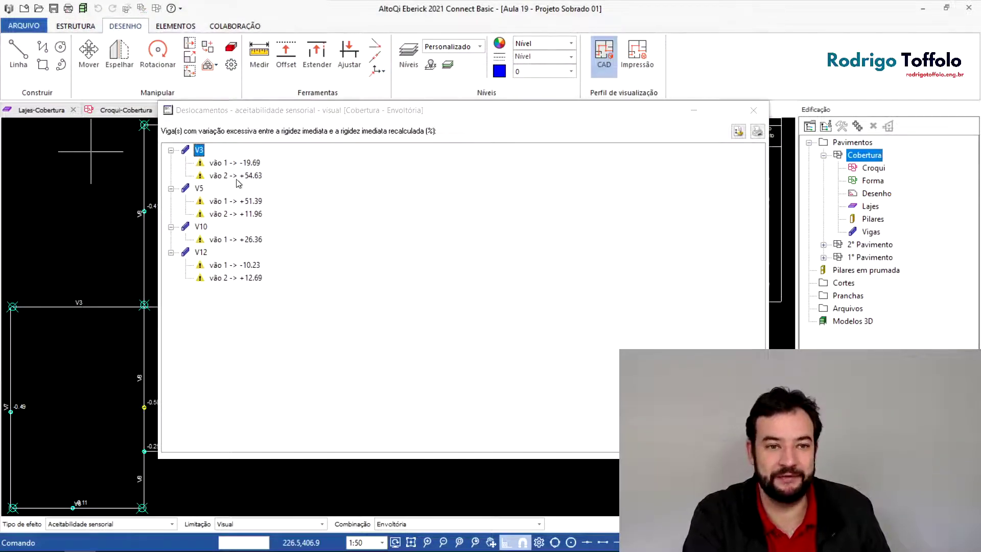
click(236, 163)
click(239, 176)
click(240, 202)
click(240, 214)
click(244, 240)
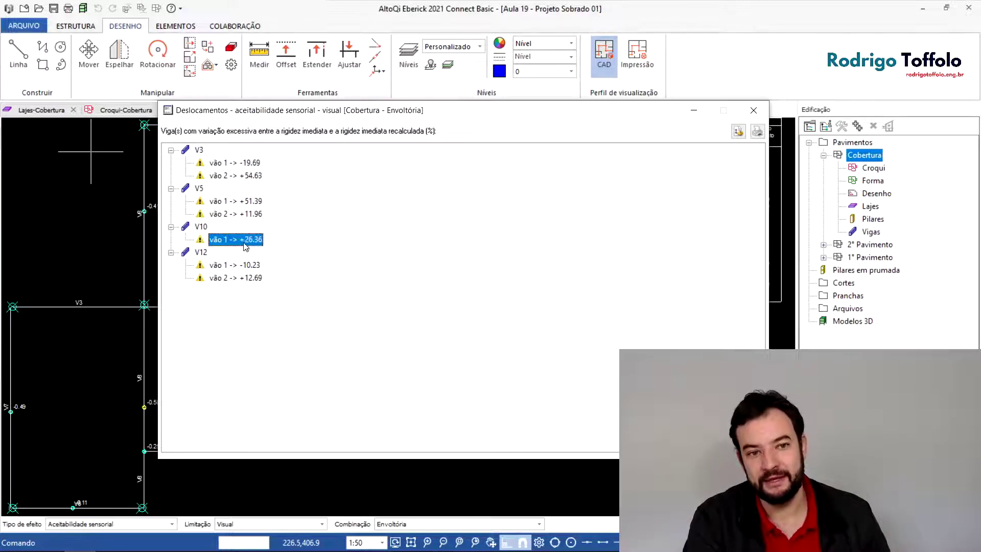
click(251, 266)
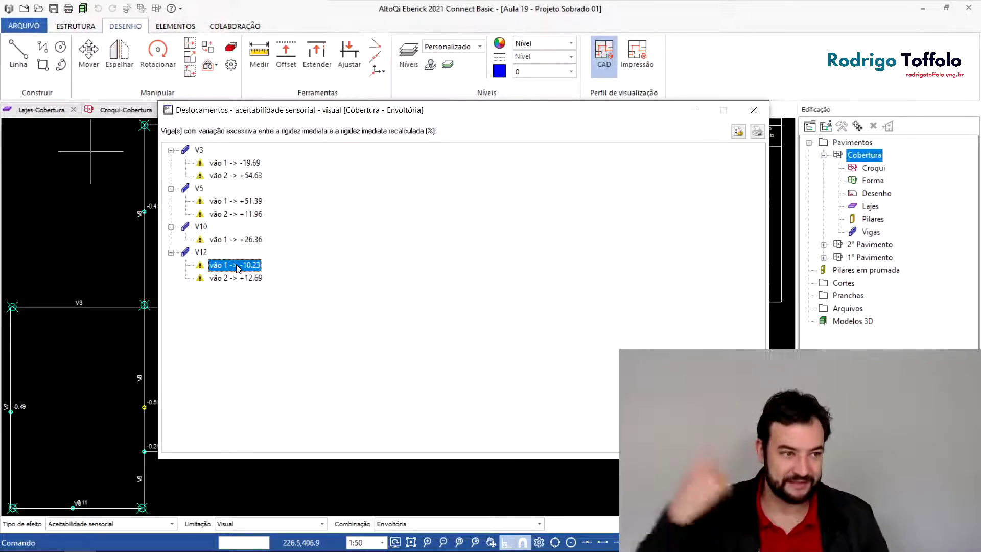
click(753, 111)
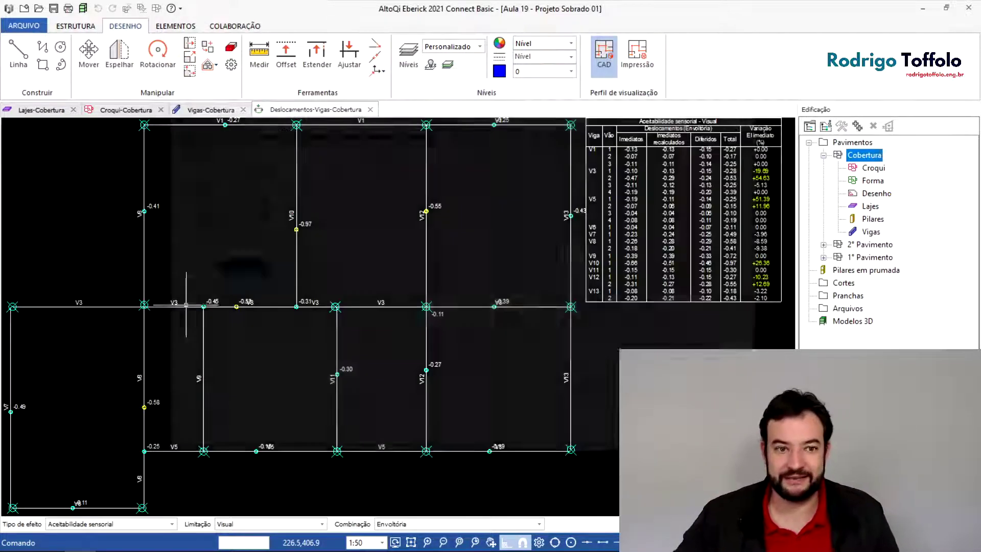
- Examine the displacements of beams V3, V10 and V12 in the Cobertura beam drawing
scroll(190, 318, up, 2)
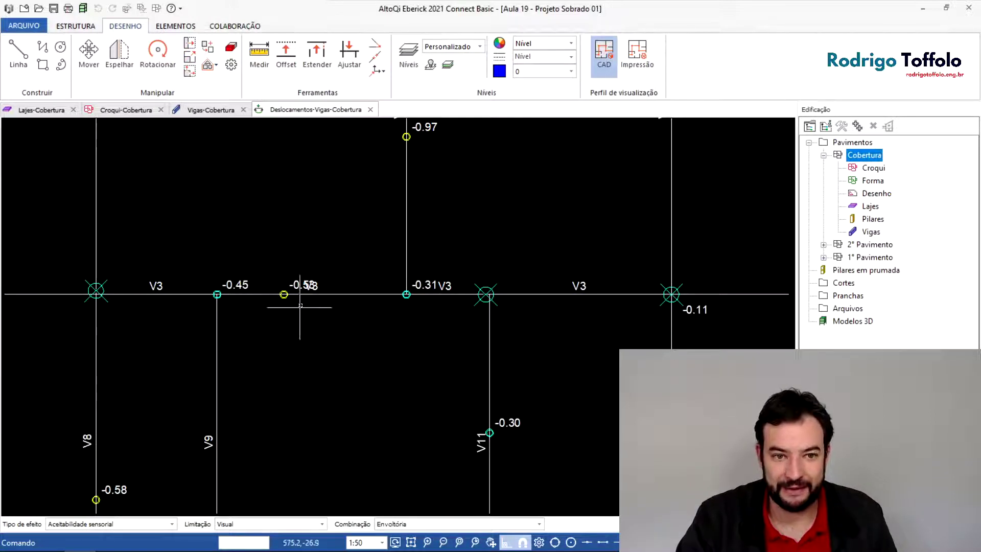
scroll(264, 285, down, 2)
scroll(263, 282, down, 2)
scroll(383, 274, up, 2)
scroll(365, 311, up, 3)
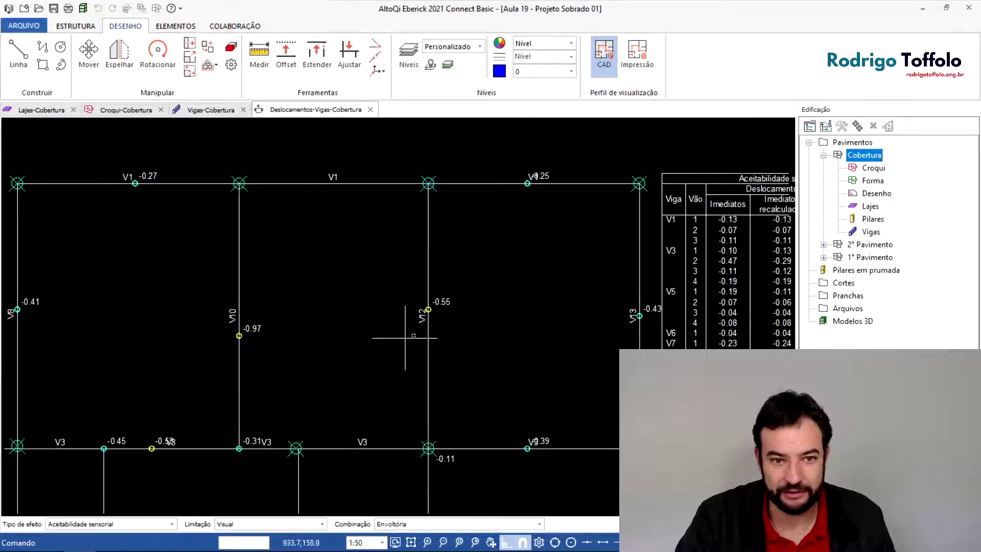
- Examine the immediate, deferred and total displacements in the Cobertura beam table and drawing, and close the displacement drawing
scroll(396, 339, down, 3)
scroll(482, 328, up, 2)
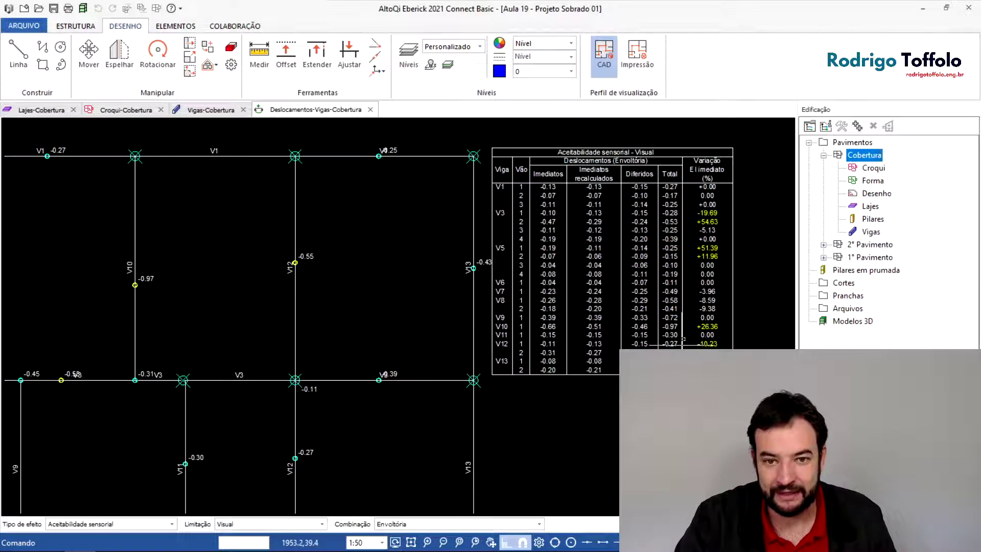
scroll(673, 345, up, 2)
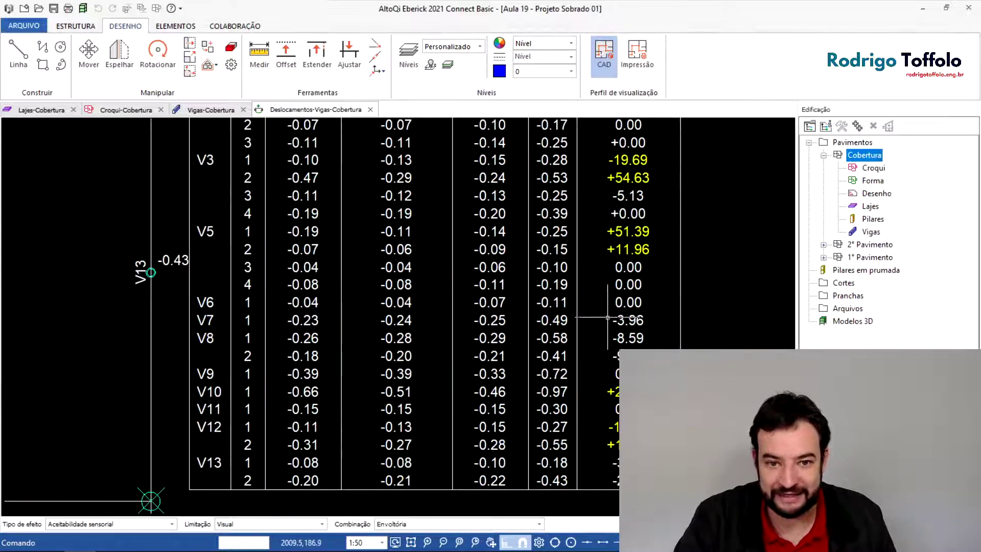
scroll(608, 318, down, 2)
middle_drag(598, 307, 592, 426)
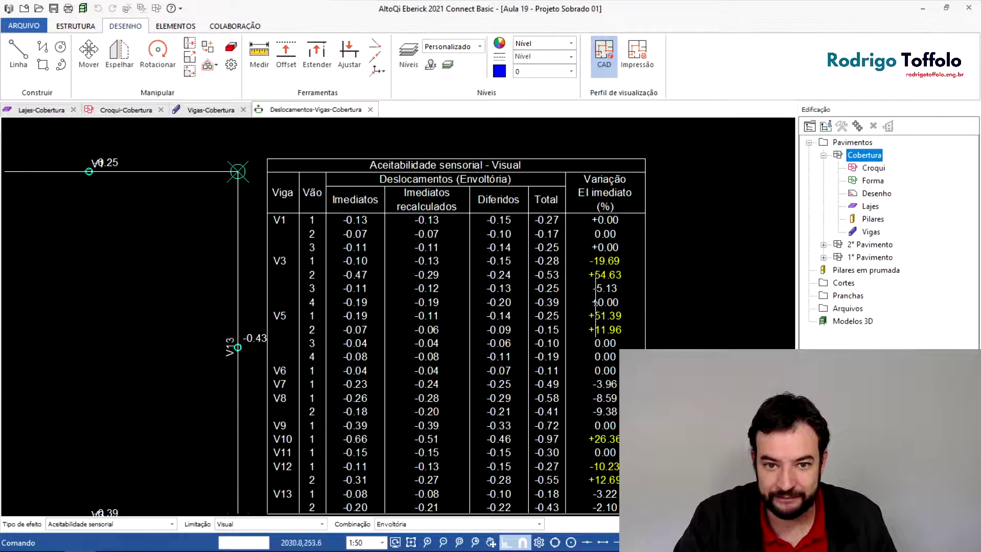
scroll(595, 306, down, 3)
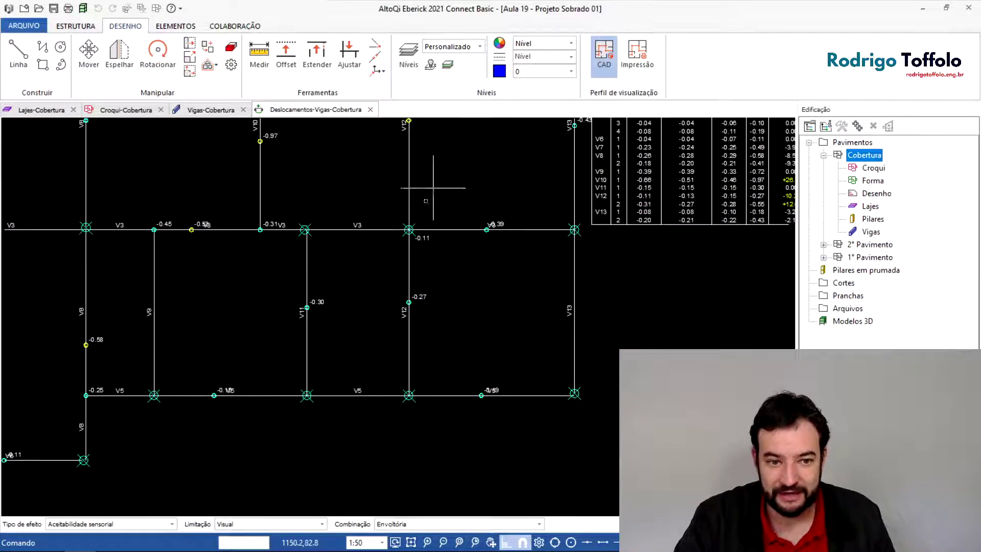
scroll(293, 251, down, 1)
middle_drag(265, 236, 357, 293)
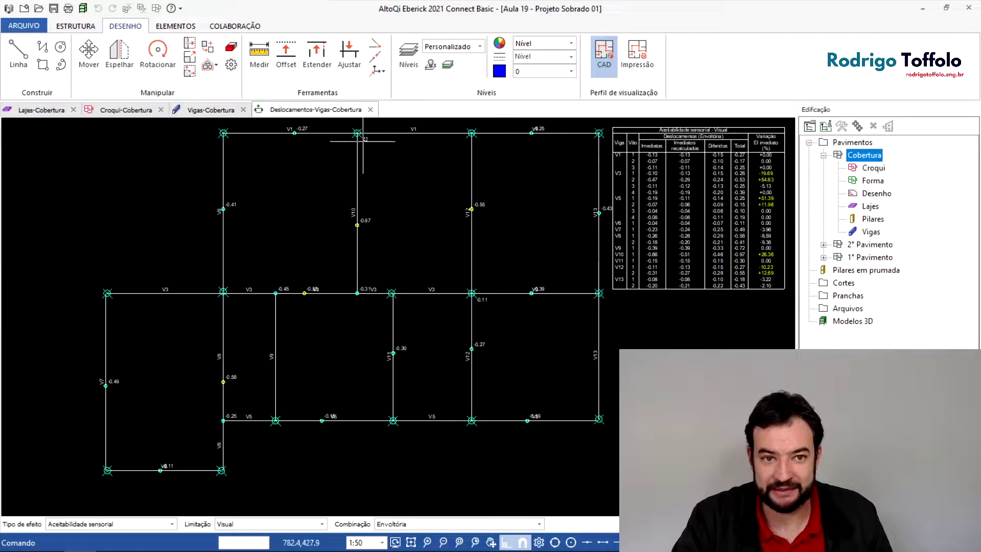
click(370, 112)
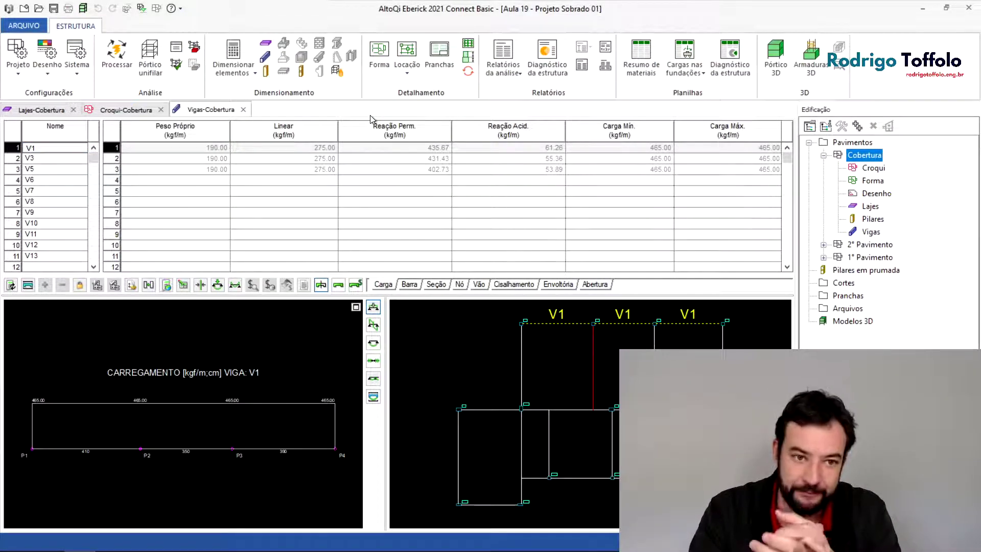
- Try a section height of 30 cm for beam V1 in the Cobertura sketch
click(128, 112)
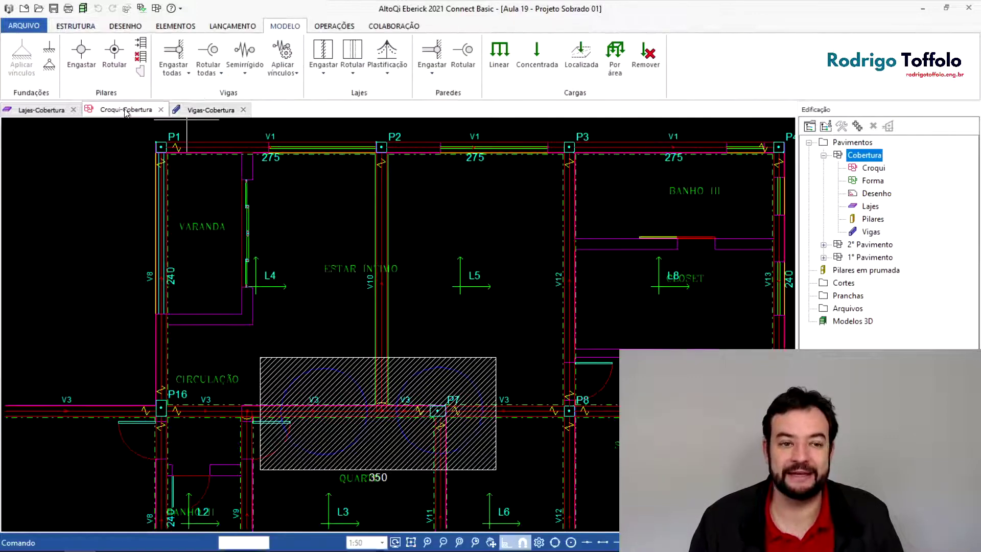
double_click(308, 147)
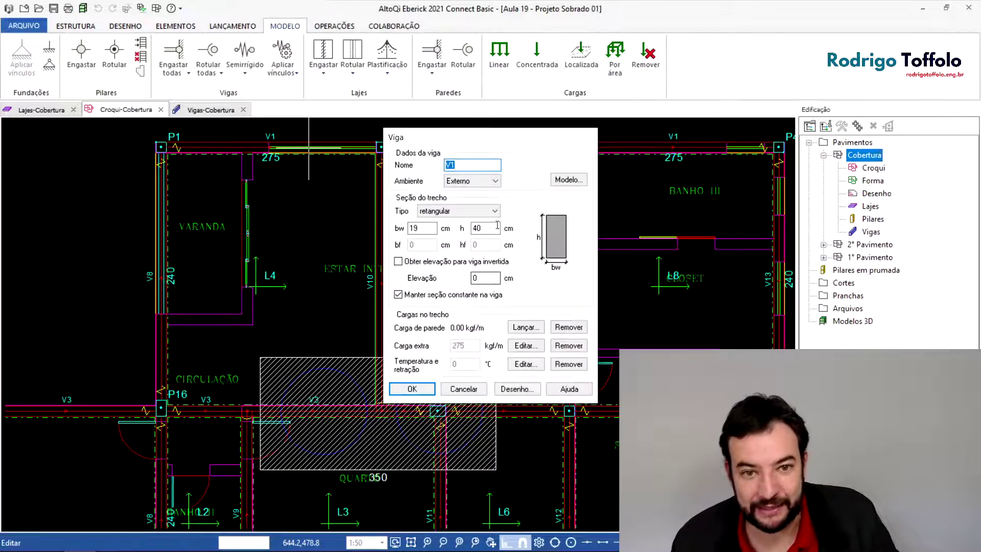
text(30)
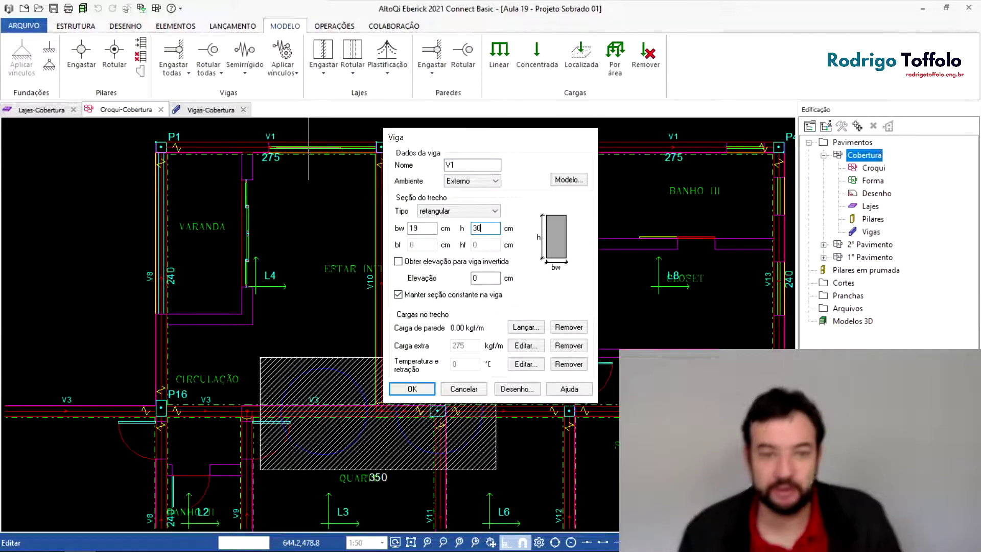
key(Return)
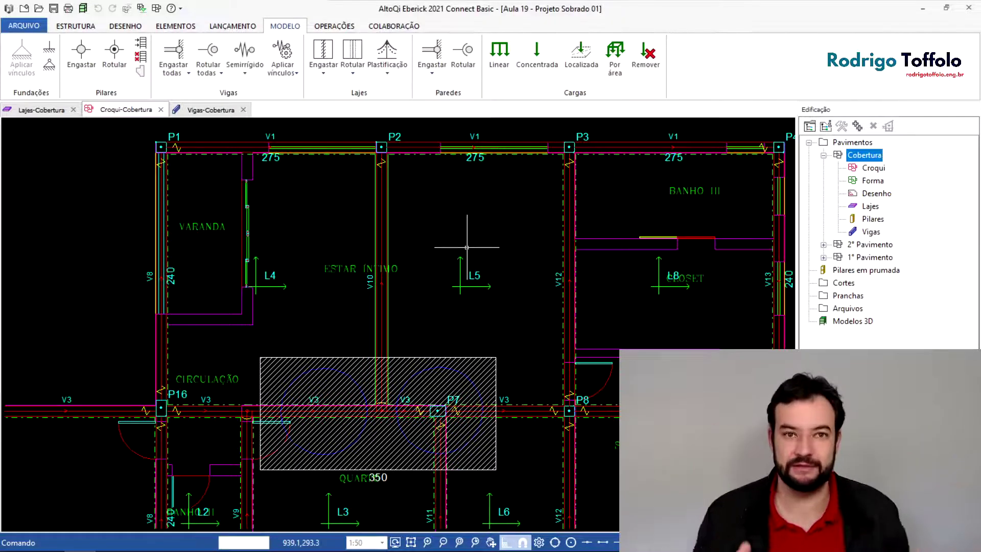
- Return to the Cobertura beam sizing window and close it
click(216, 115)
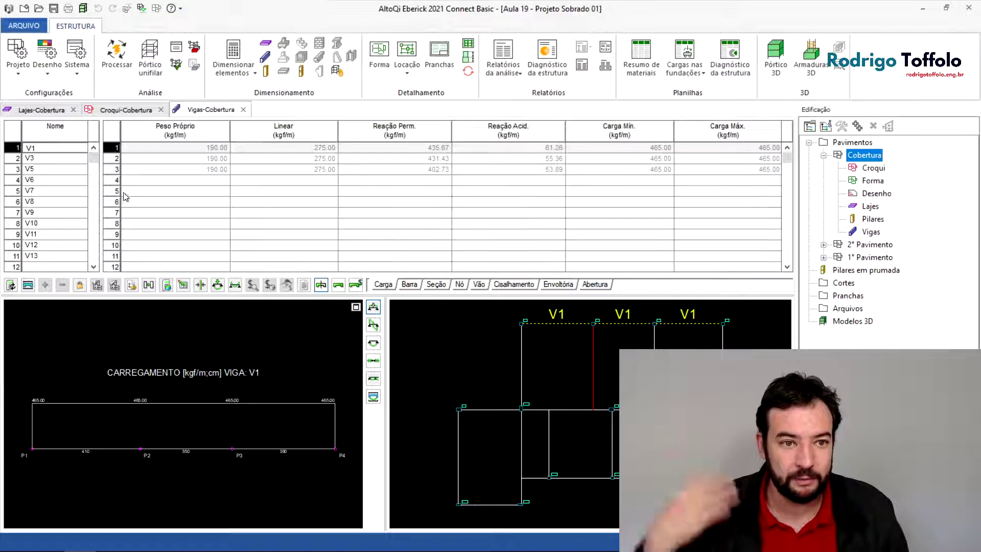
click(244, 113)
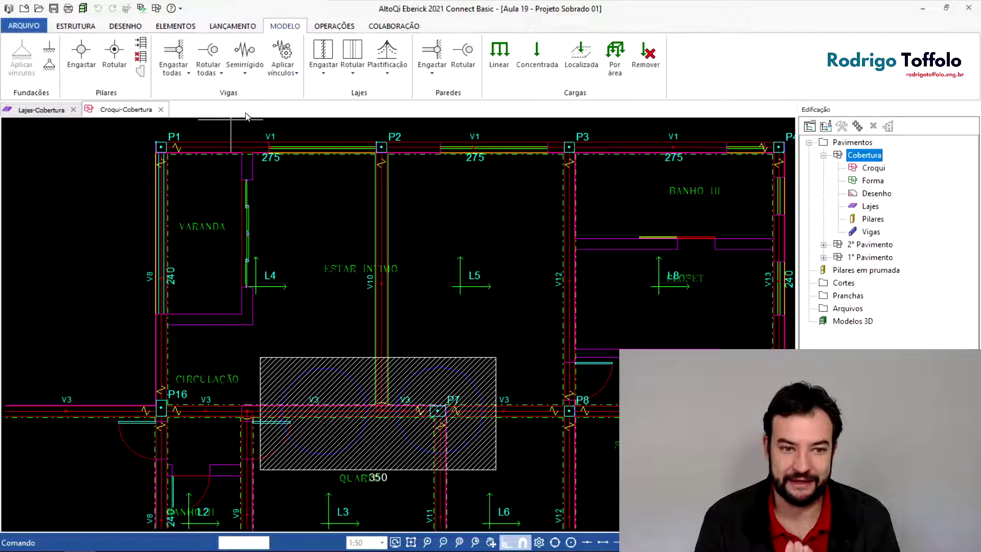
- Try fixing the ends of all beams in the Cobertura sketch at once, and undo it
middle_drag(277, 375, 358, 270)
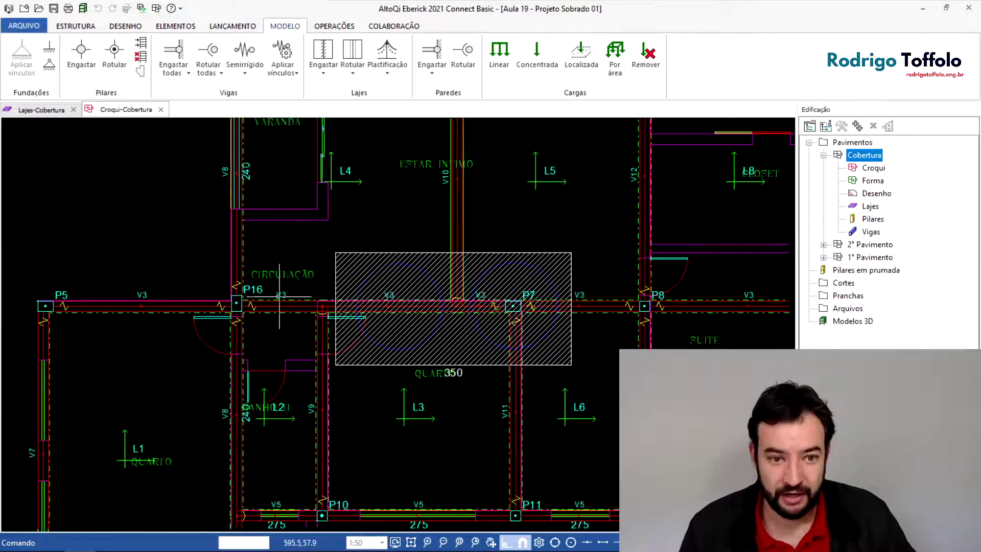
scroll(268, 196, up, 2)
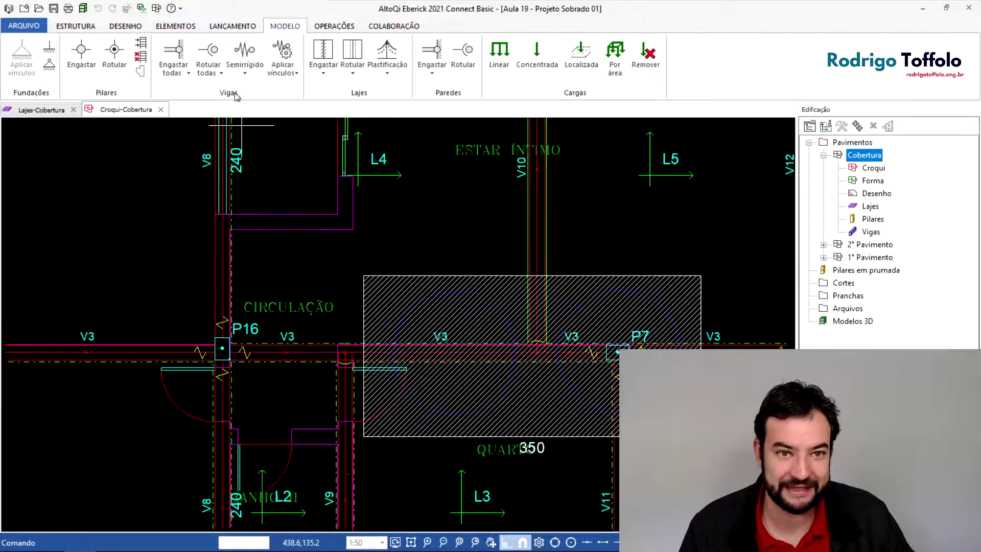
click(180, 70)
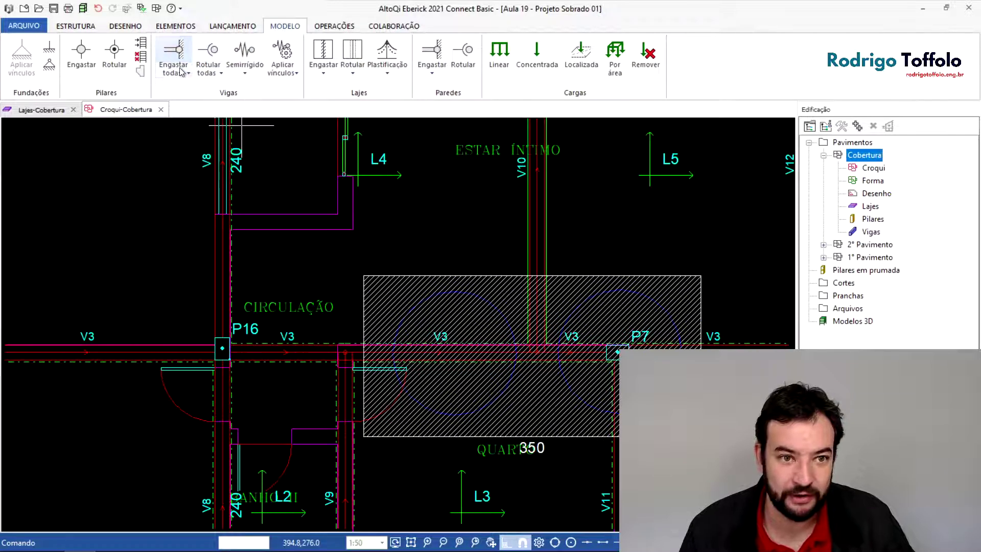
key(ctrl+z)
- Fix the connections of beam V3 individually at columns P16 and P7 in the Cobertura sketch
click(181, 72)
click(191, 88)
click(265, 352)
click(225, 349)
click(604, 351)
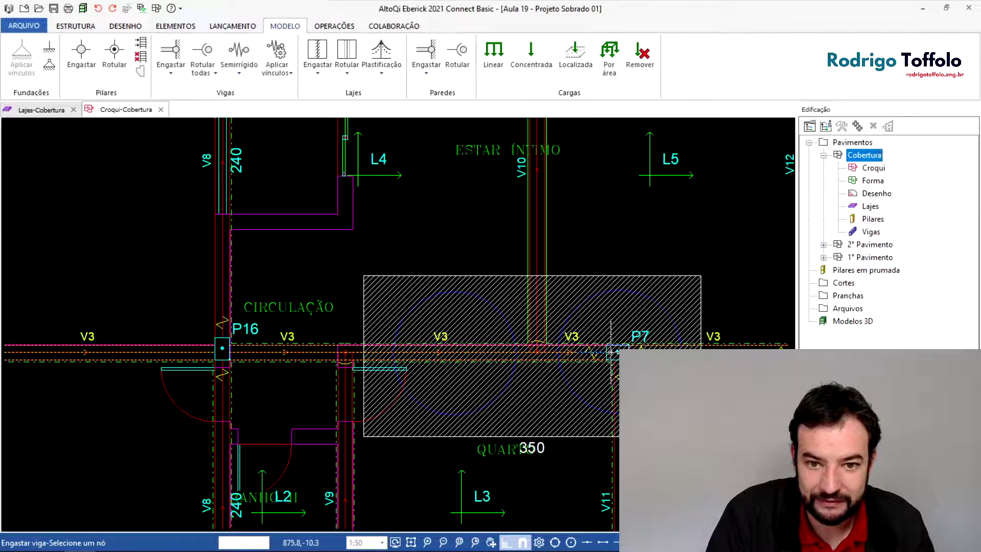
click(608, 352)
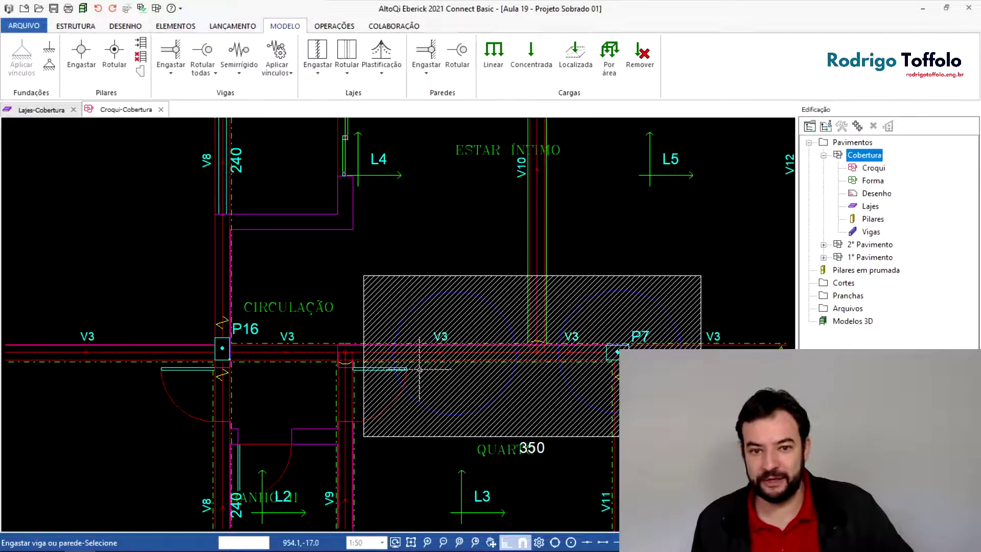
scroll(494, 306, down, 3)
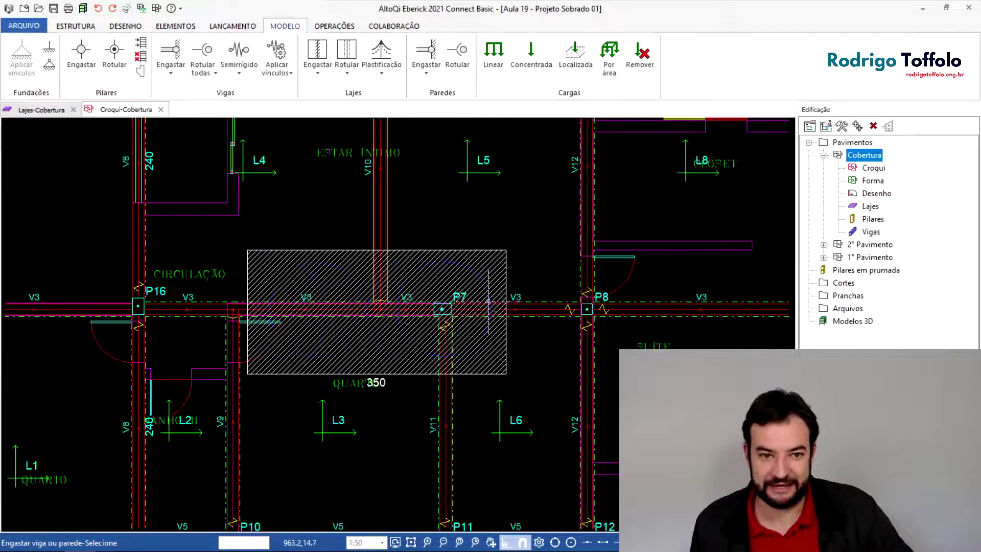
key(Escape)
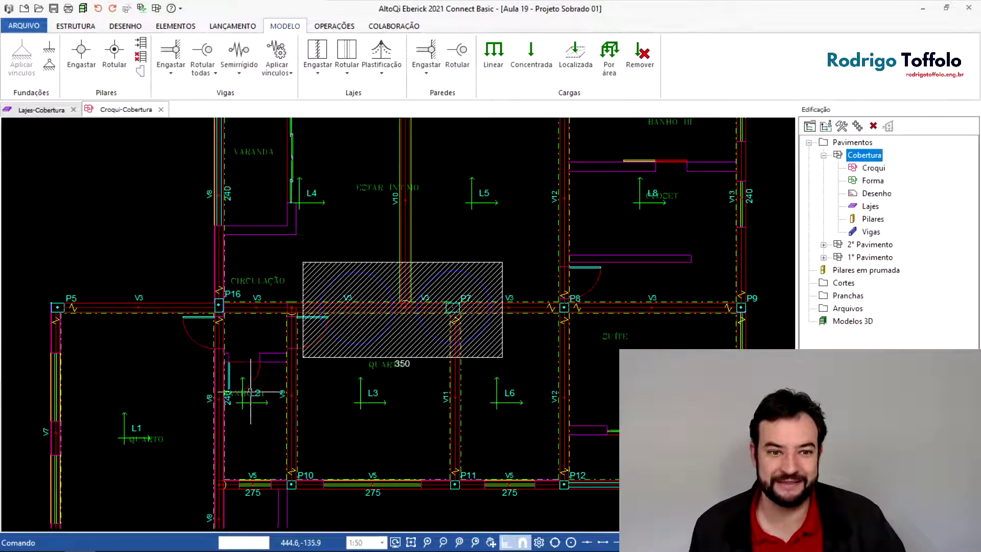
- Open the 2º Pavimento slabs and generate their displacement drawing
scroll(251, 322, down, 1)
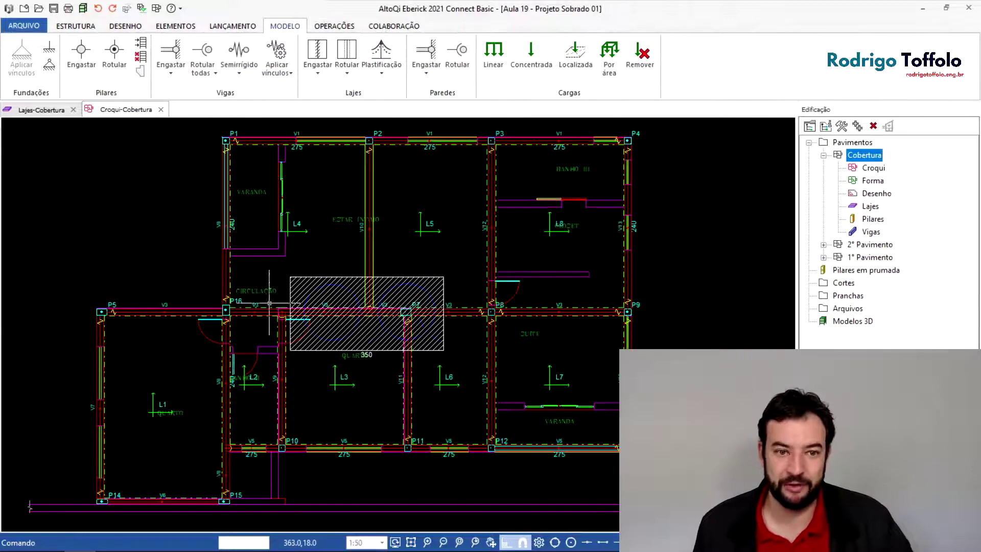
click(823, 155)
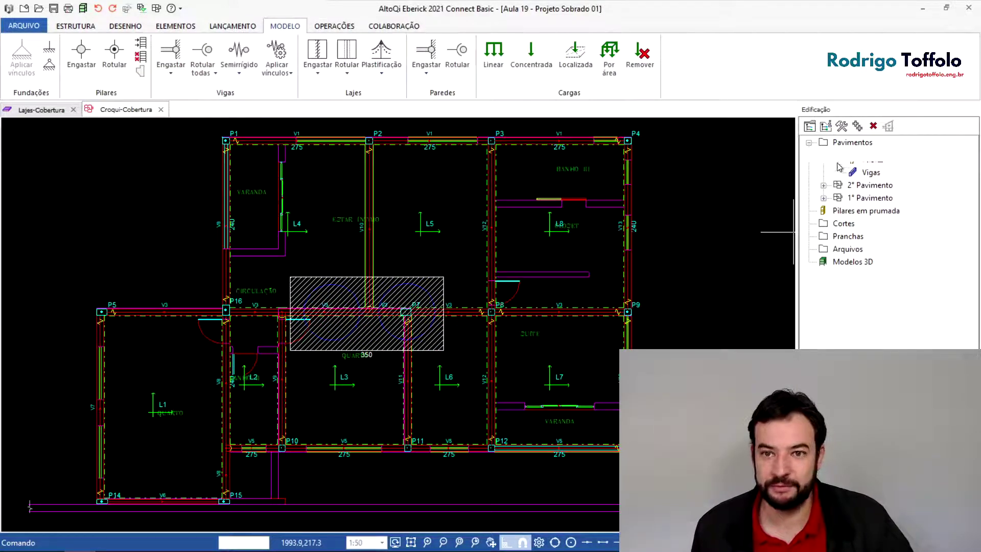
click(824, 168)
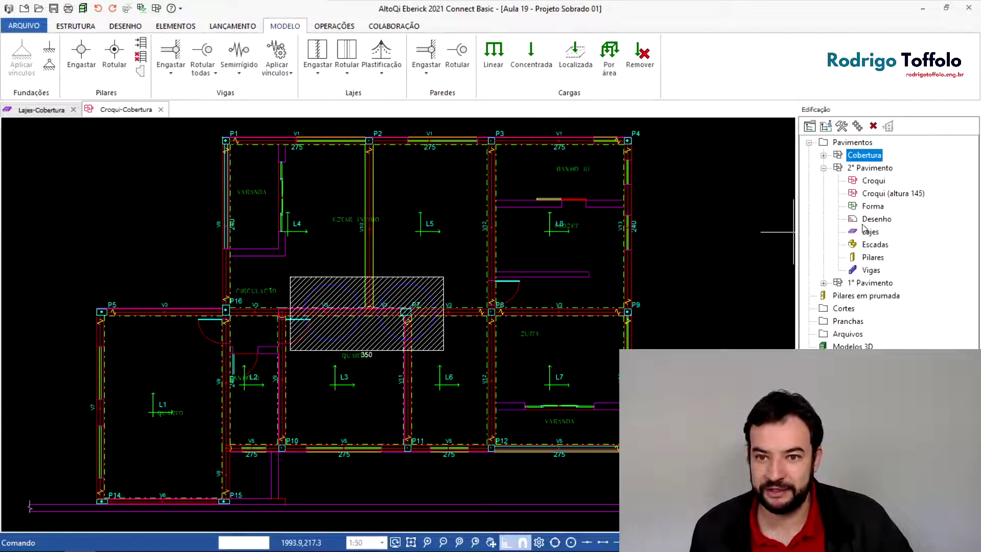
double_click(863, 230)
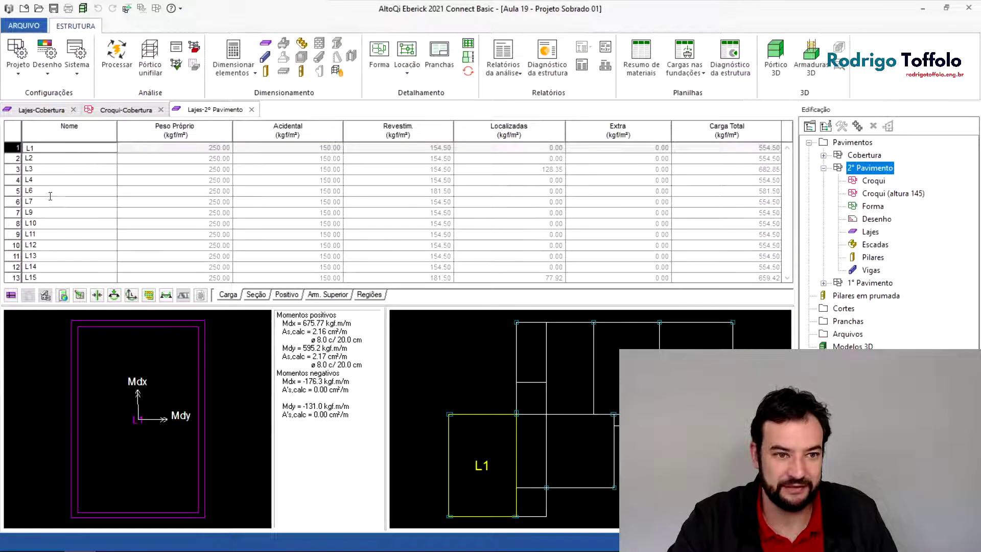
click(115, 296)
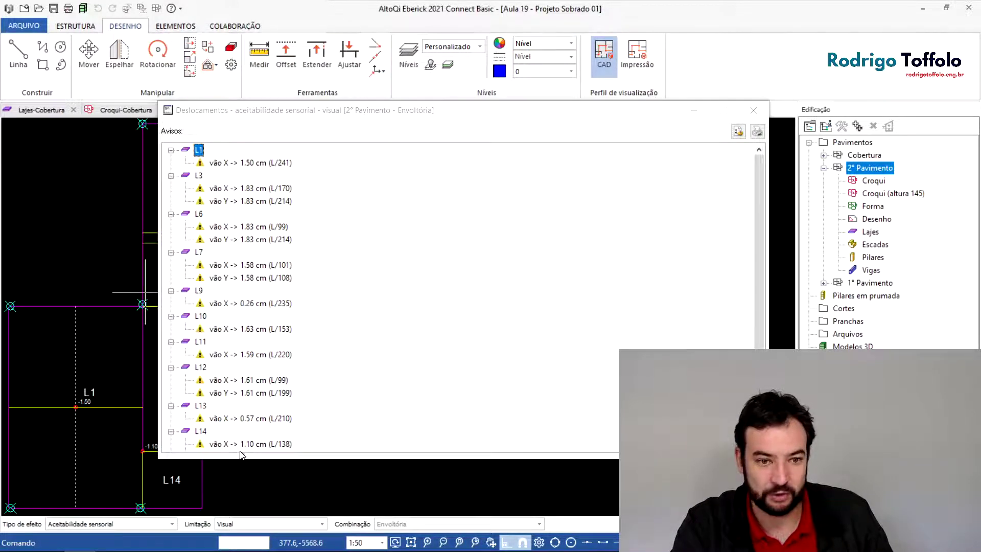
- Examine the displacements around slabs L7, L10 and L12 and check the span warnings of L12 and L7
drag(321, 116, 0, 101)
middle_drag(182, 248, 269, 292)
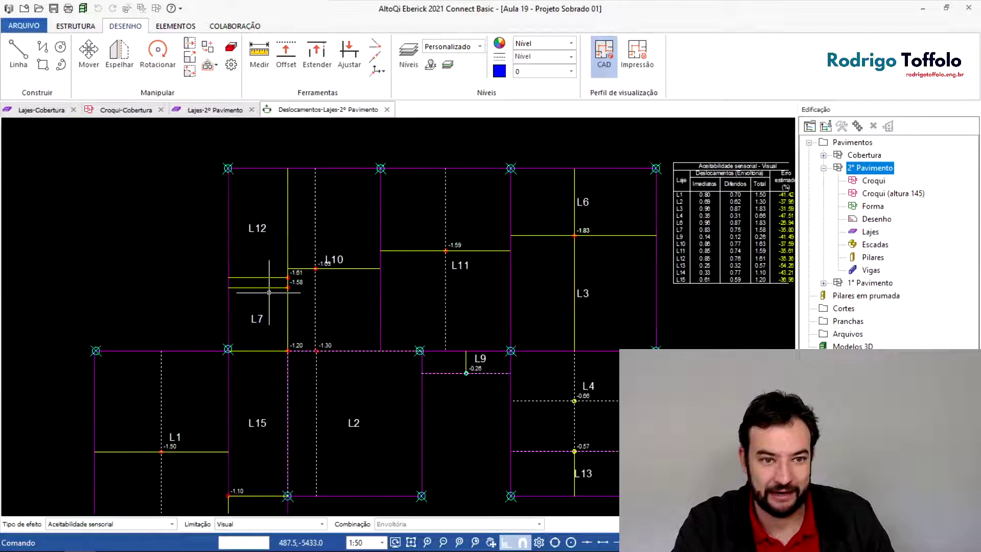
scroll(269, 292, up, 2)
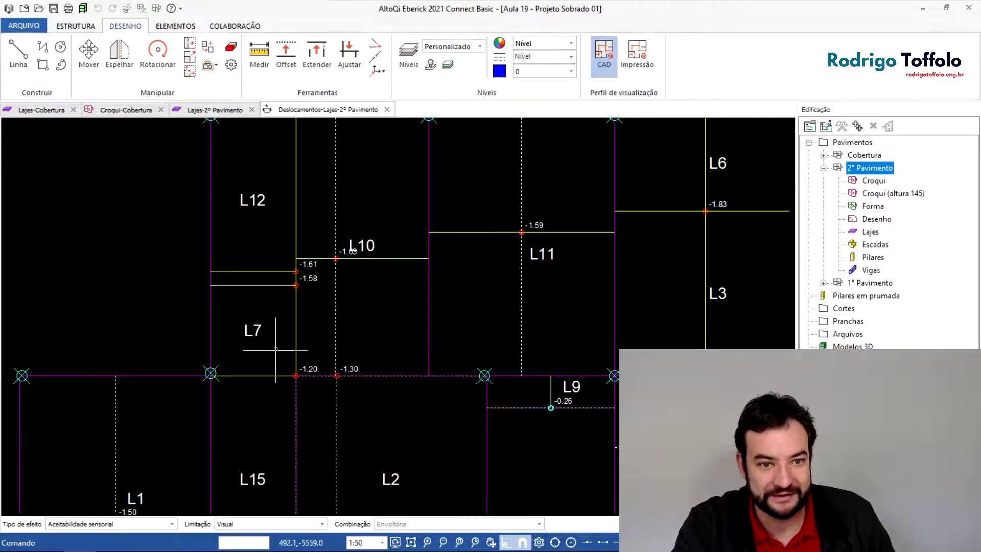
drag(0, 153, 482, 152)
click(214, 426)
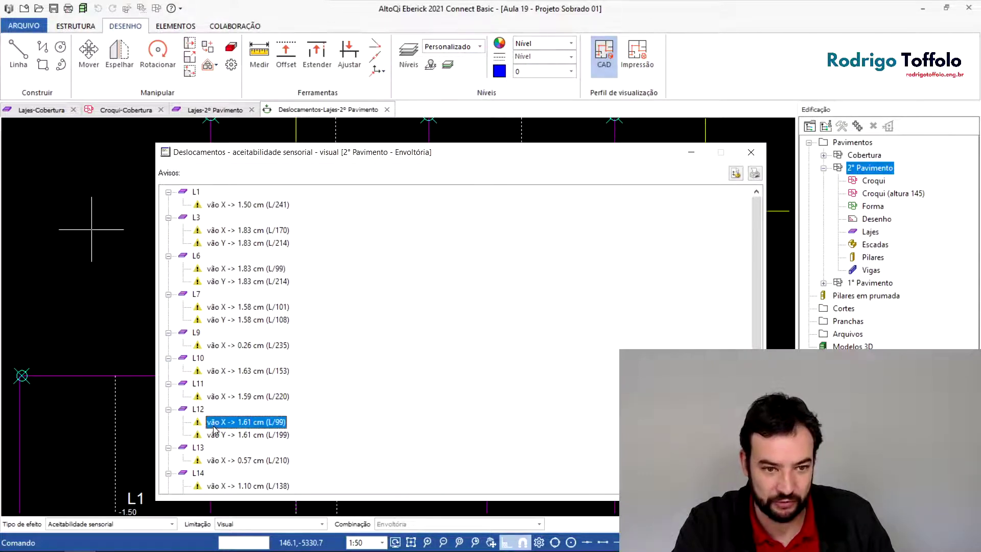
click(233, 307)
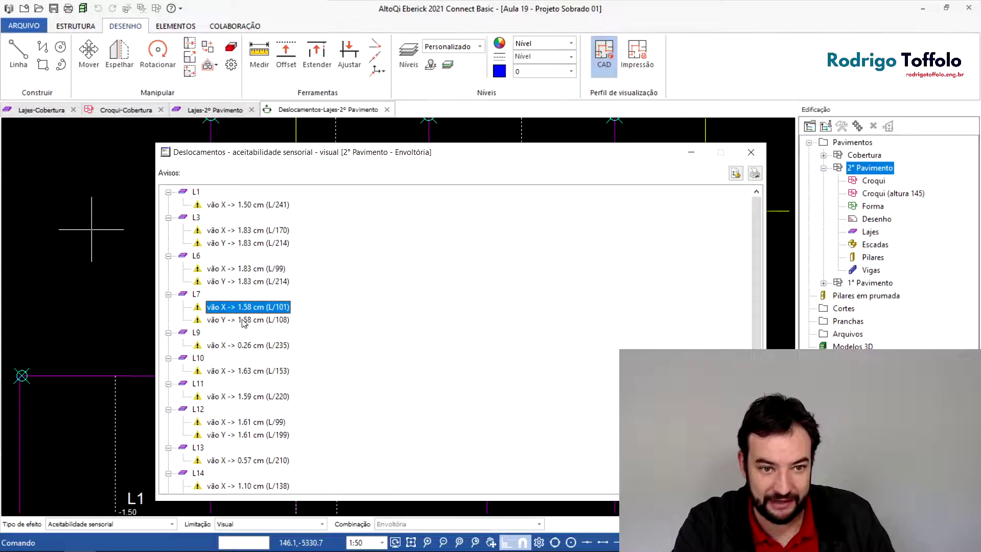
click(238, 320)
key(Escape)
middle_drag(297, 221, 312, 295)
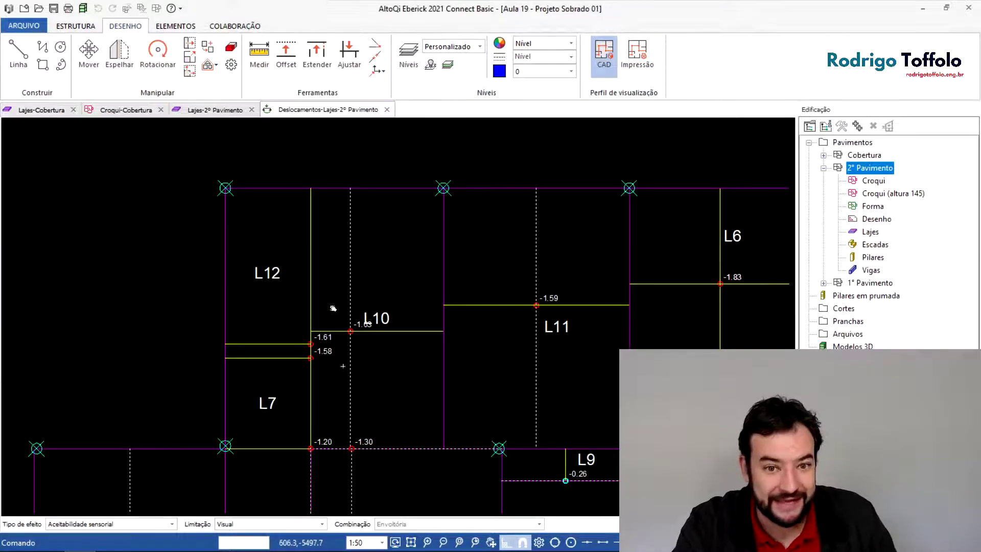
scroll(320, 281, down, 2)
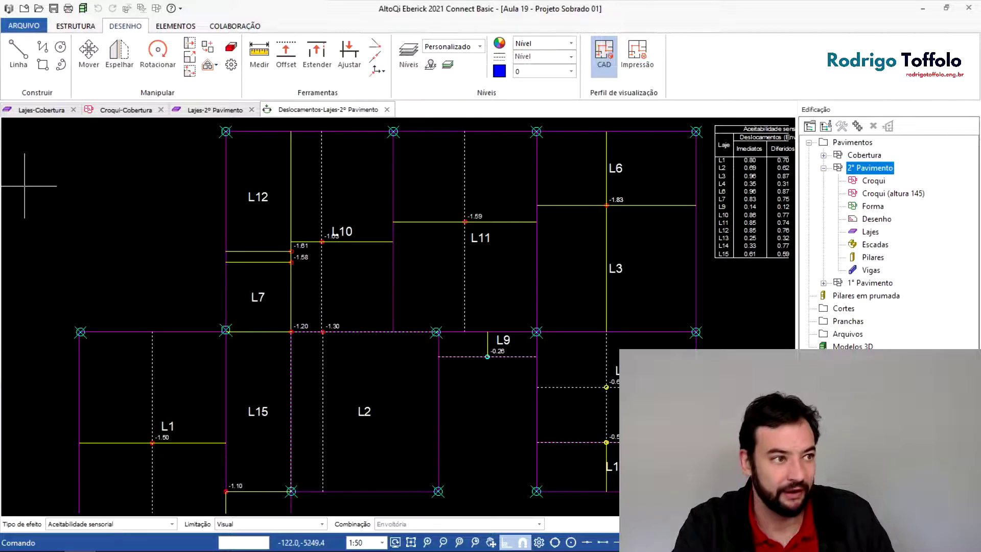
- Check the X-span warning of slab L1 and compare it with the displacements in the 2º Pavimento slab drawing
mouse_move(0, 153)
mouse_down()
mouse_move(109, 152)
mouse_move(85, 32)
mouse_move(513, 111)
mouse_up()
click(299, 160)
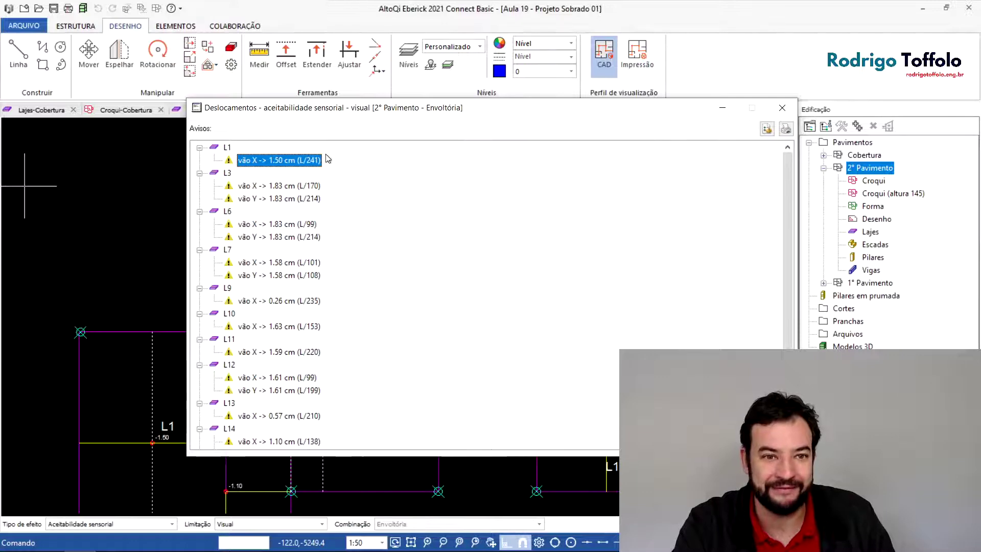
middle_drag(129, 442, 84, 249)
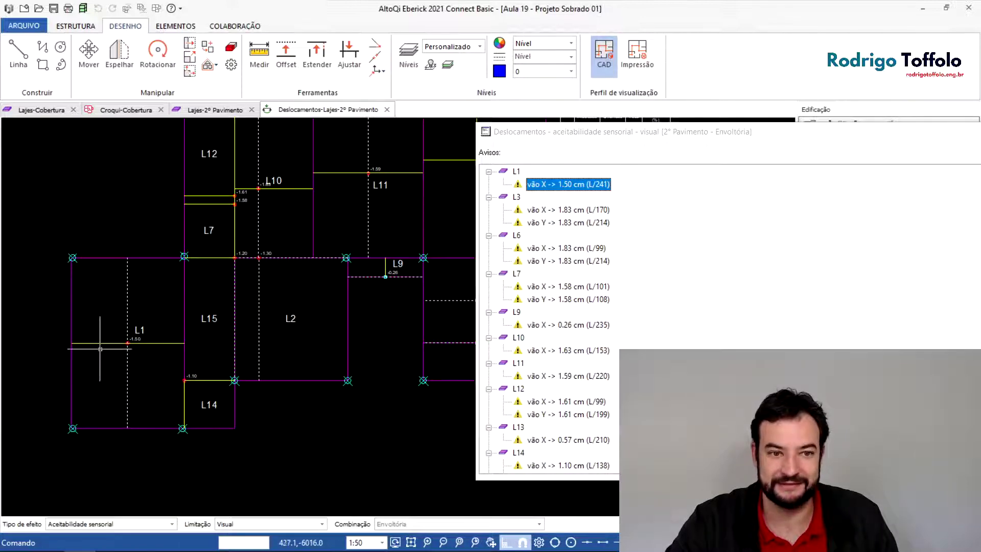
drag(629, 132, 0, 143)
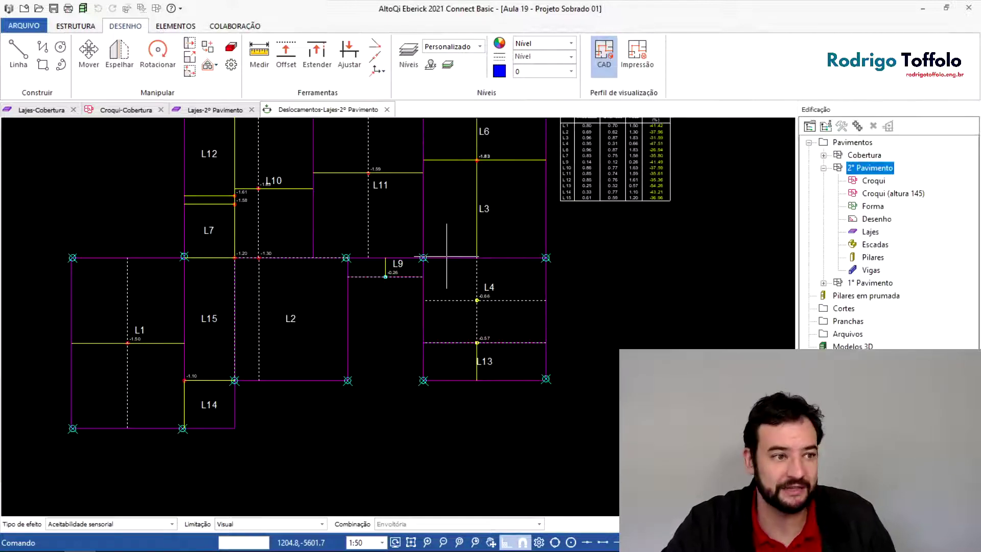
middle_drag(284, 245, 276, 301)
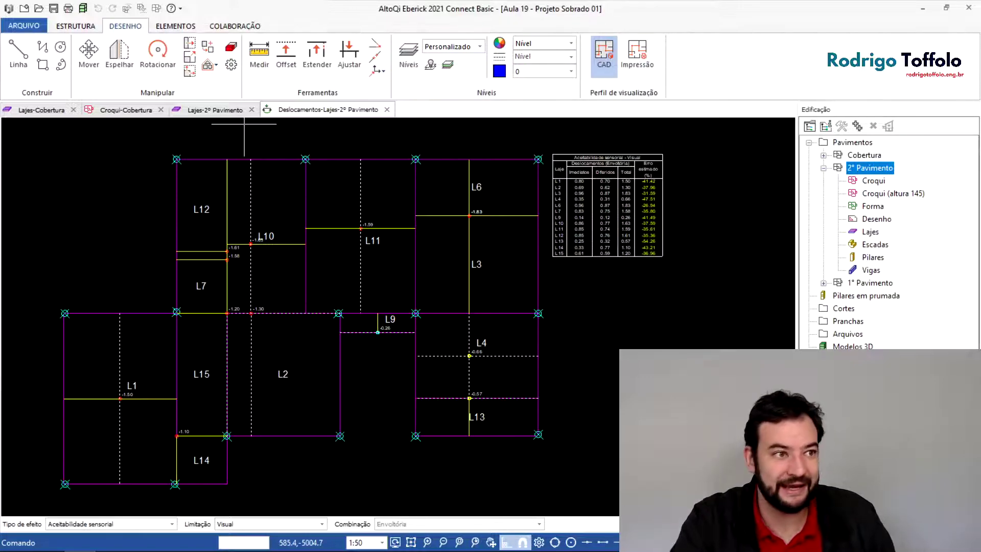
drag(0, 177, 803, 154)
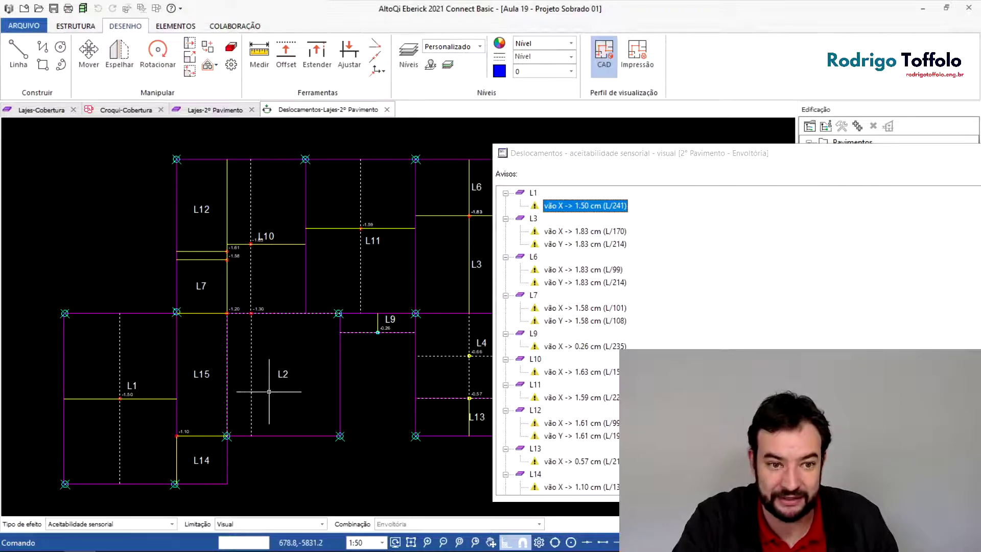
- Open the 2º Pavimento beams and generate their displacement drawing
middle_drag(260, 377, 174, 344)
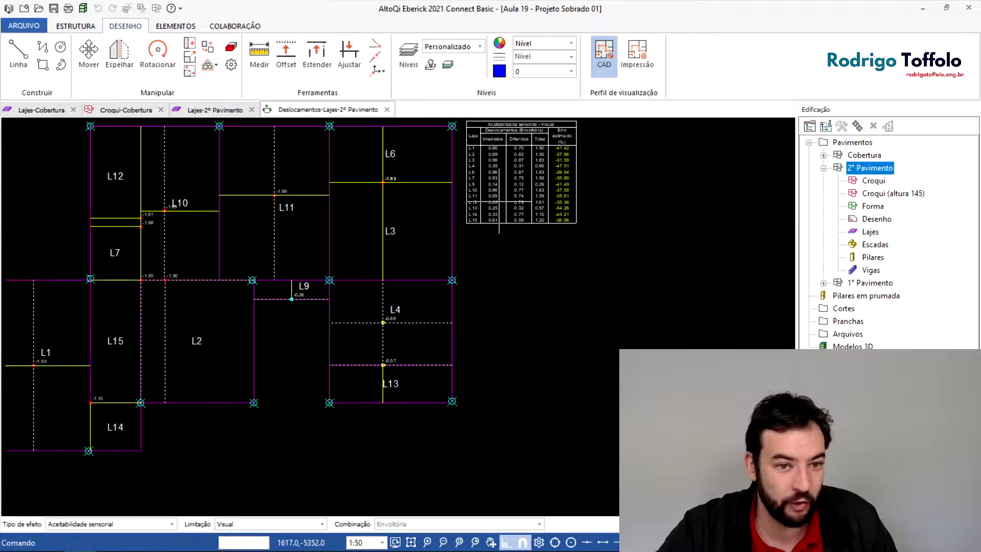
middle_drag(185, 222, 320, 224)
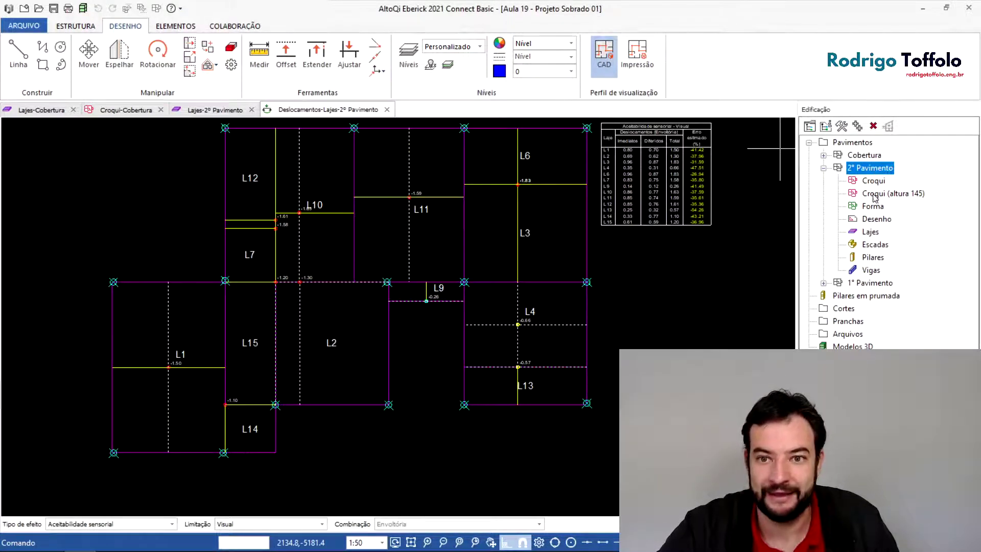
double_click(870, 270)
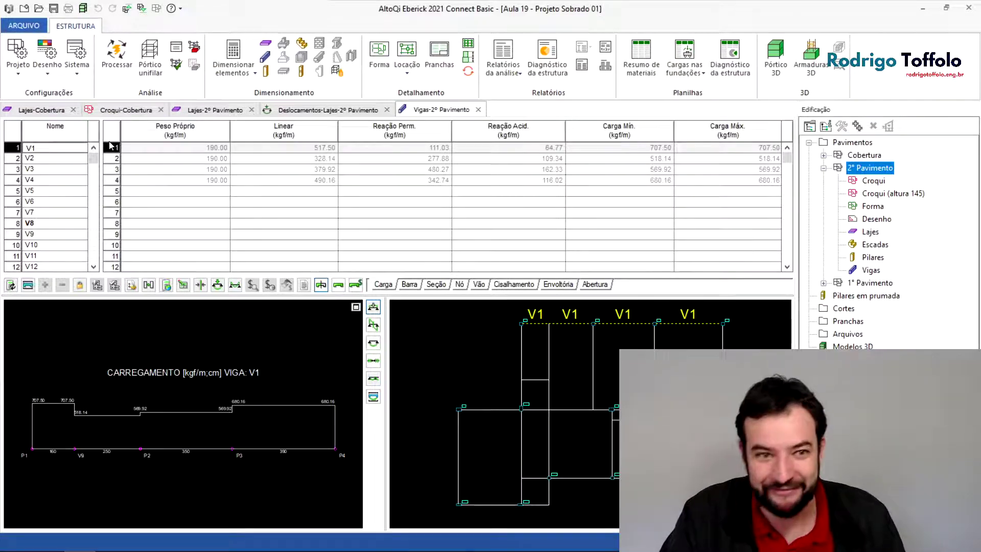
click(217, 285)
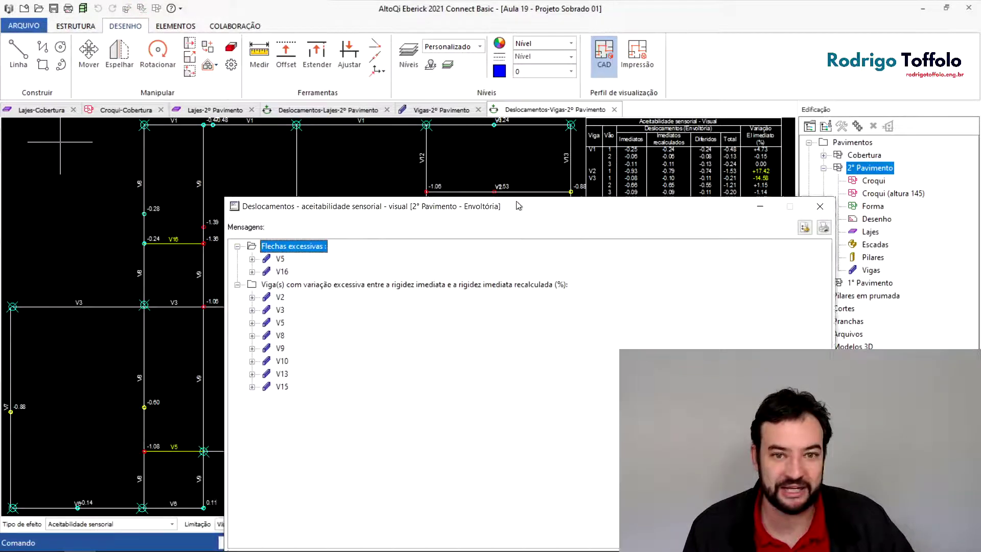
- Expand the excessive deflection warnings of beams V5 and V16 and locate both beams in the displacement drawing
click(297, 178)
click(298, 165)
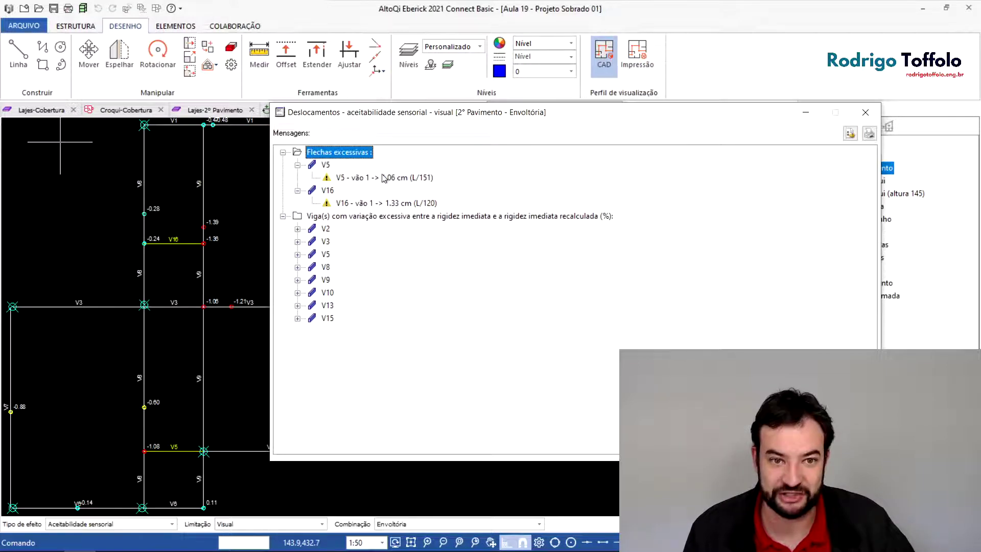
mouse_move(438, 117)
mouse_down()
mouse_move(0, 197)
mouse_move(0, 214)
mouse_up()
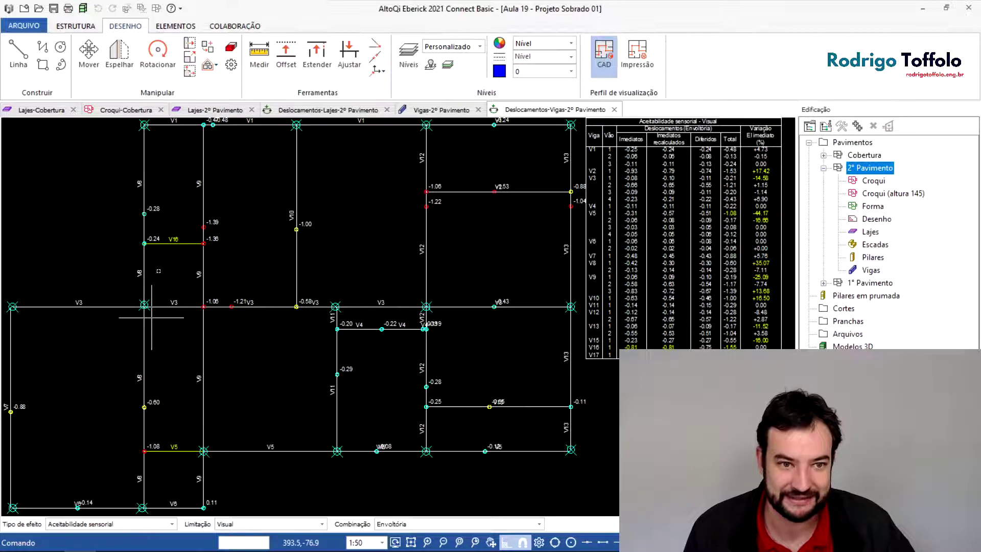
scroll(158, 277, up, 3)
middle_drag(153, 209, 215, 317)
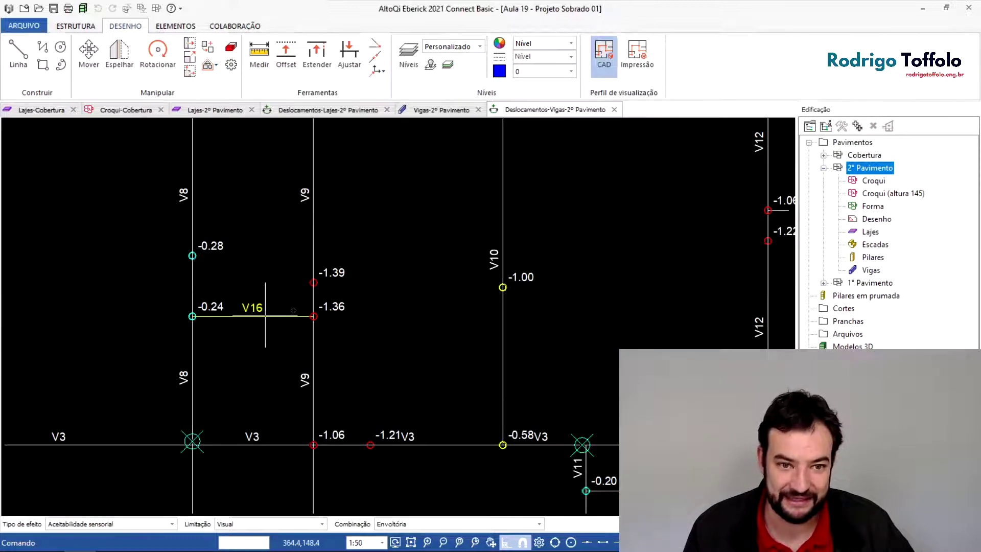
scroll(302, 307, down, 4)
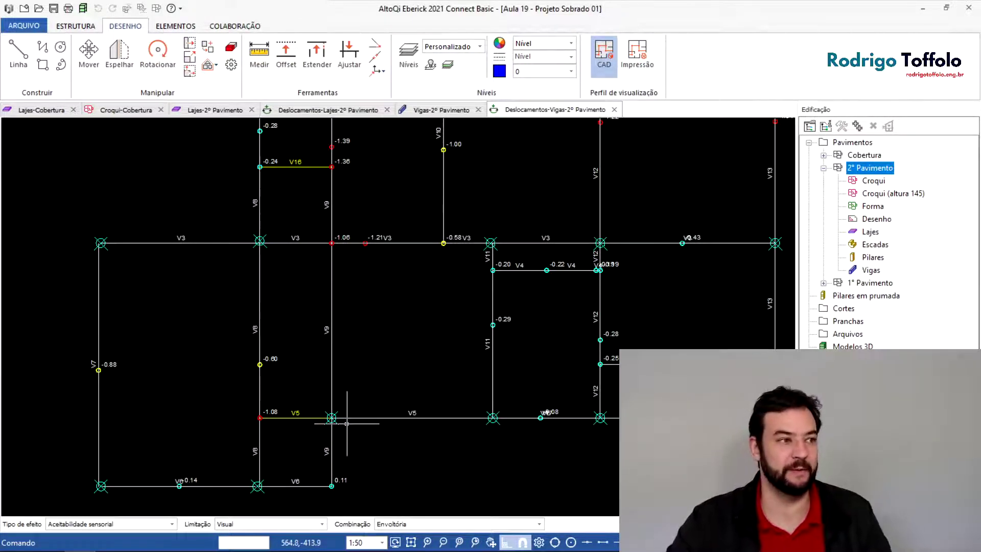
middle_drag(426, 199, 477, 262)
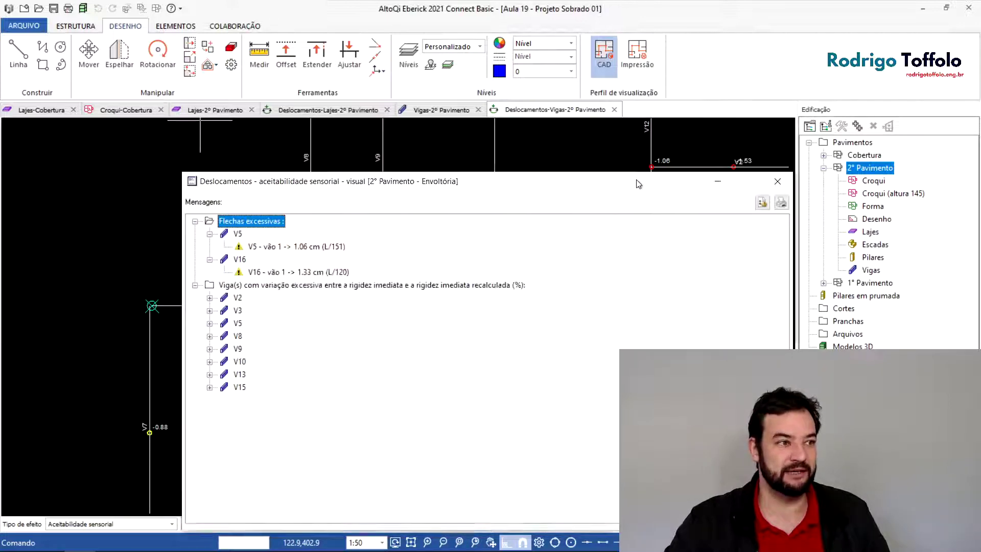
- Recheck the V5 and V16 deflection warnings and examine the displacements along beams V9, V3 and V5
drag(518, 184, 664, 184)
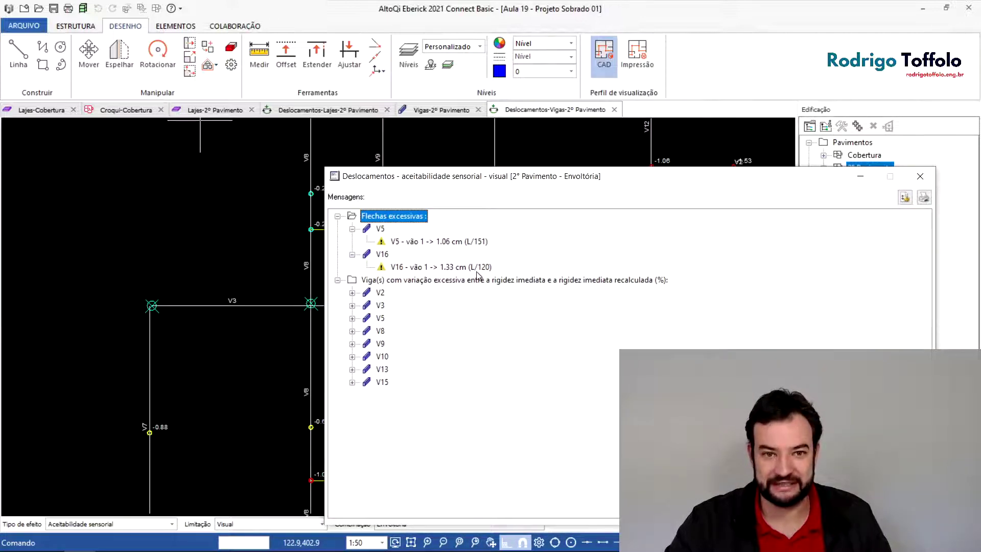
drag(530, 182, 102, 202)
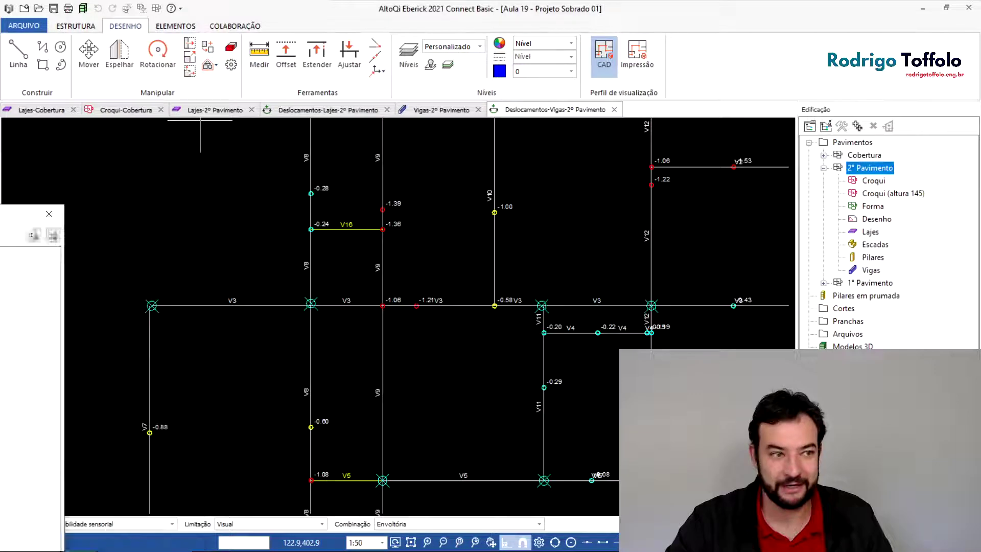
scroll(416, 213, up, 3)
middle_drag(417, 213, 390, 318)
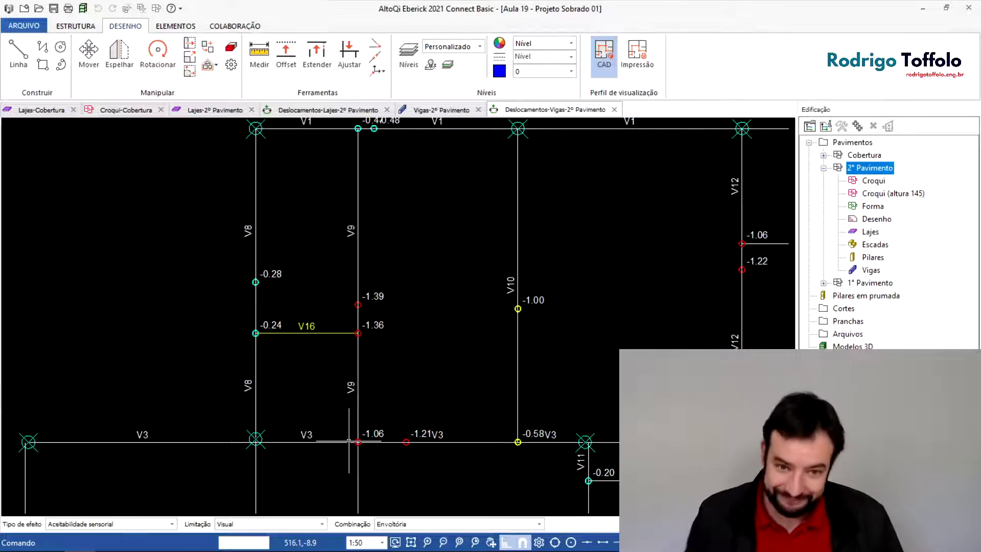
scroll(352, 429, down, 1)
scroll(360, 404, down, 1)
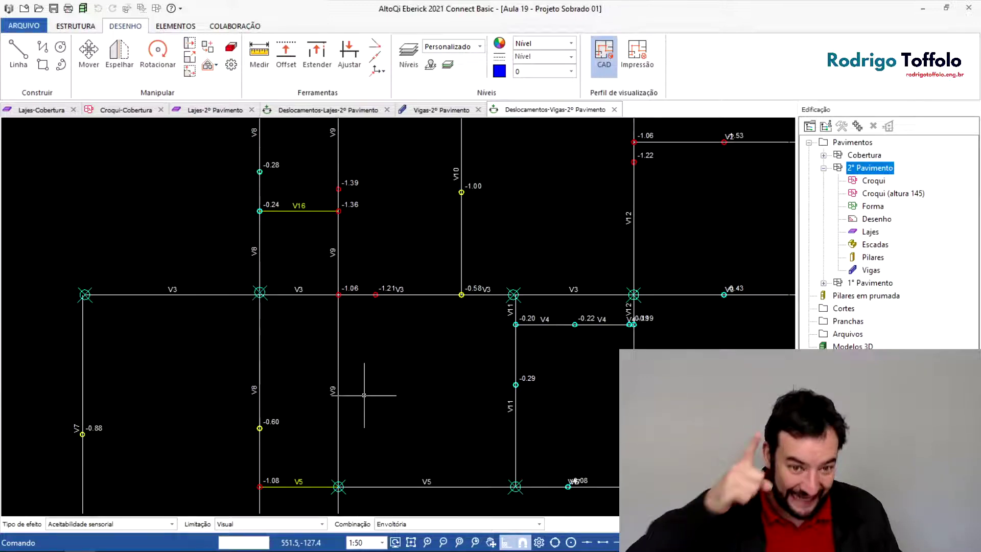
scroll(360, 388, up, 1)
scroll(306, 424, up, 1)
scroll(332, 416, up, 1)
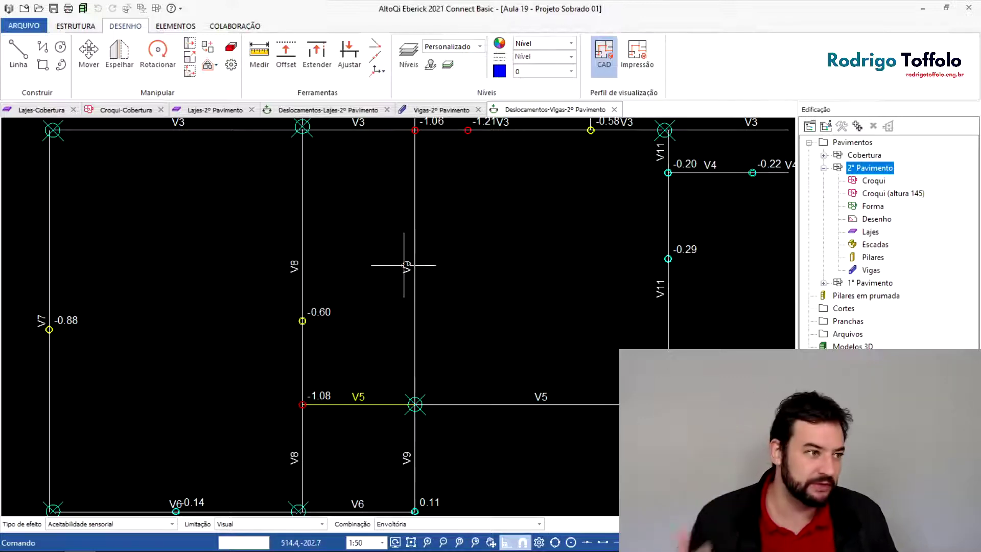
- Review the excessive stiffness variation warnings of beams V2, V3, V5, V8, V9, V10, V13 and V15, and close the message window
mouse_move(0, 238)
mouse_down()
mouse_move(406, 239)
mouse_move(656, 205)
mouse_move(679, 150)
mouse_up()
click(232, 246)
click(232, 272)
click(232, 298)
click(232, 336)
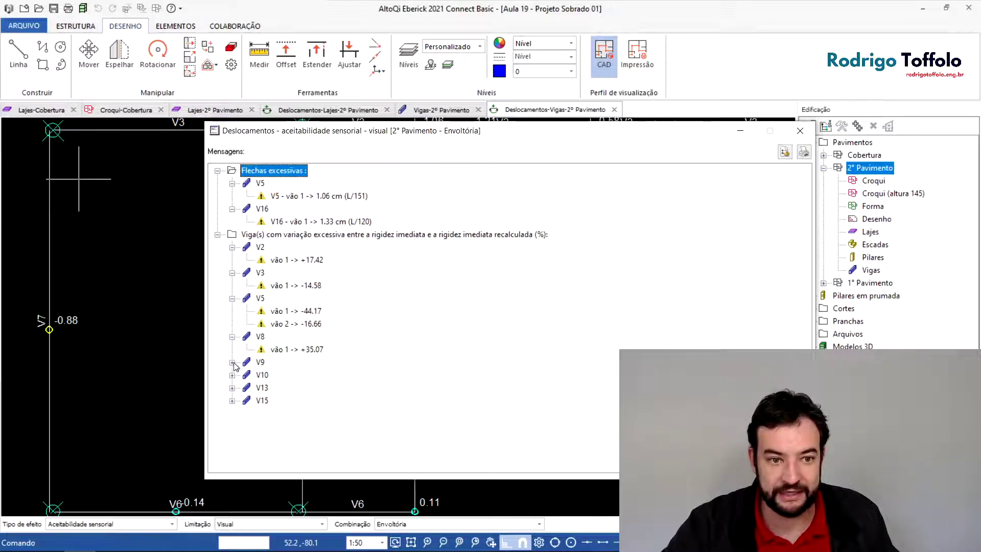
click(232, 362)
click(232, 400)
click(232, 426)
click(232, 451)
click(800, 131)
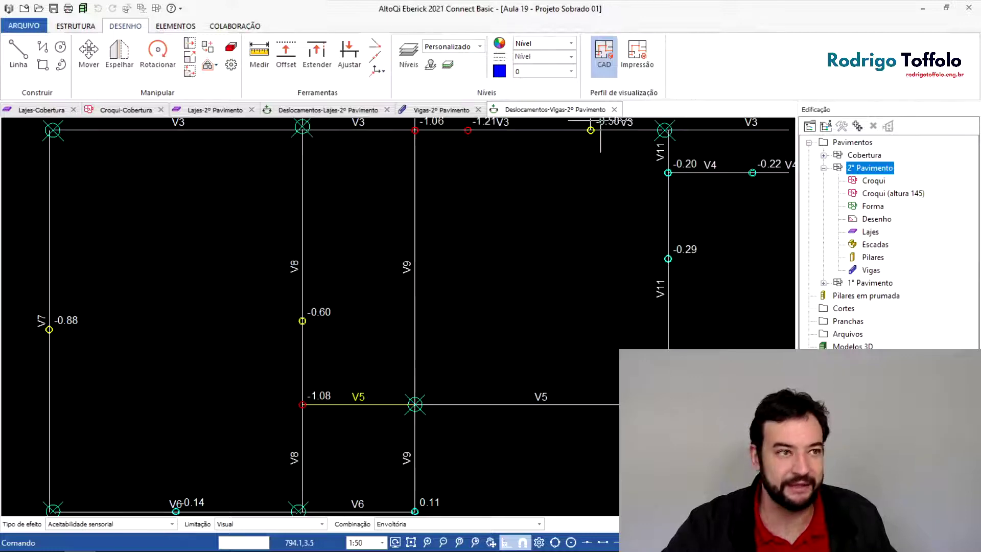
- Examine the 2º Pavimento beam displacements around V3, V10 and V12 and at midspan of V2
scroll(547, 351, down, 4)
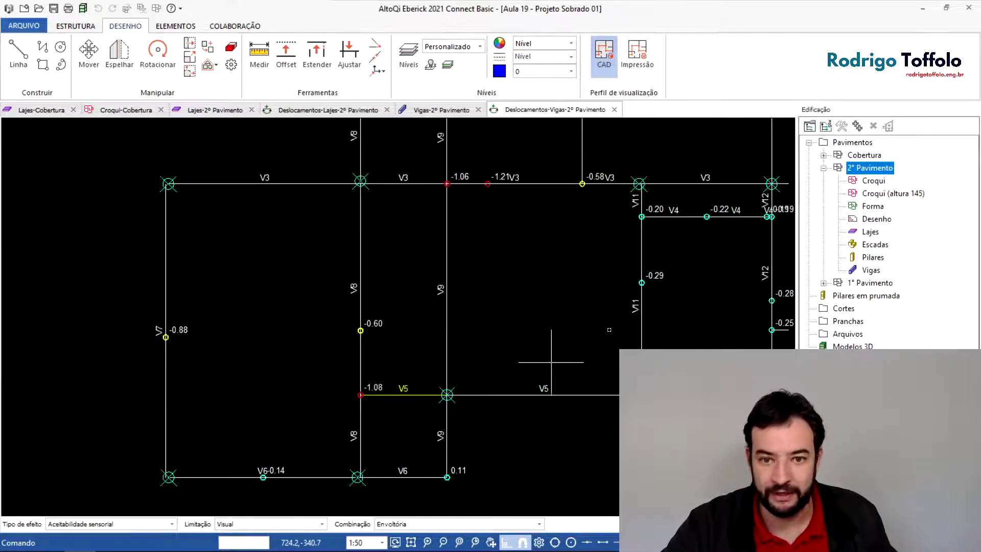
scroll(511, 281, up, 2)
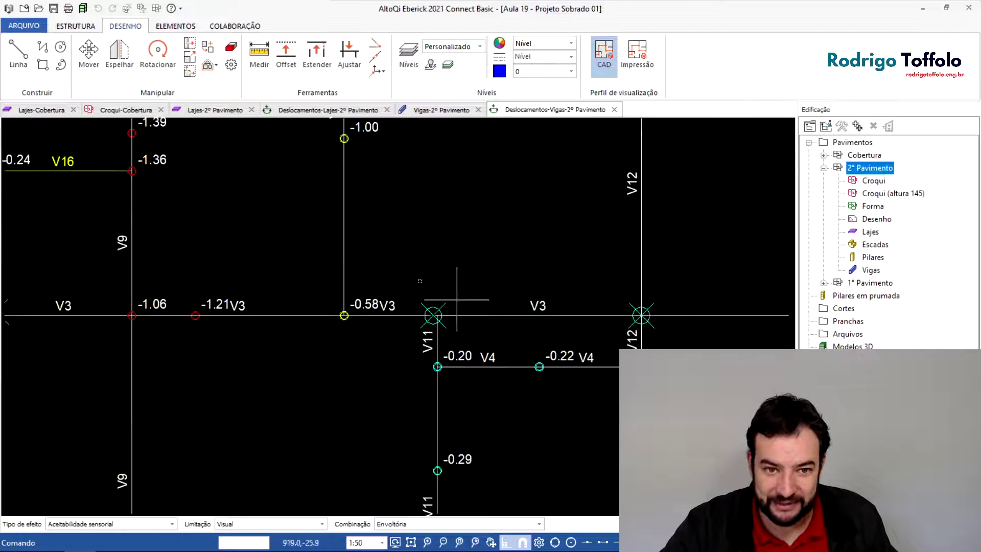
scroll(460, 310, down, 1)
scroll(460, 311, down, 3)
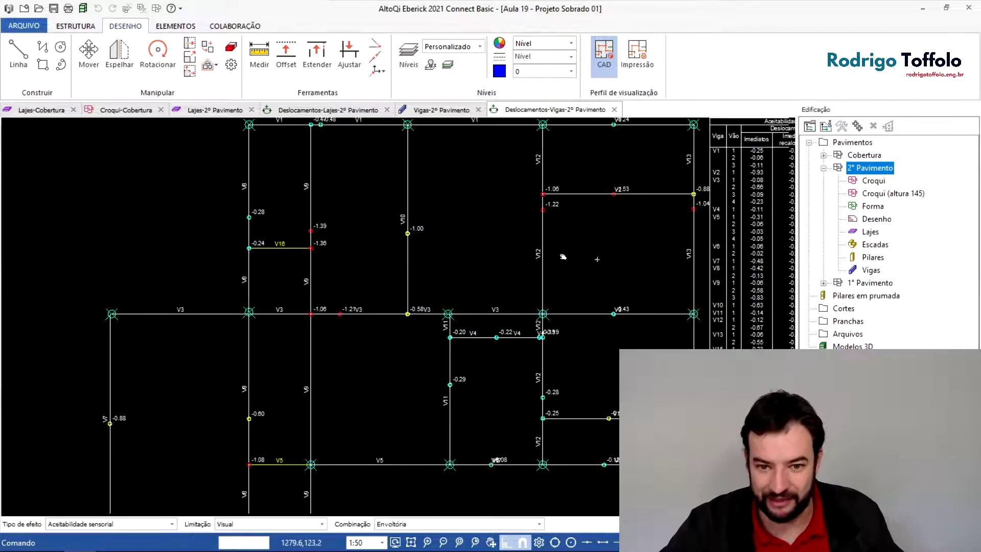
scroll(537, 182, up, 3)
middle_drag(628, 235, 480, 243)
scroll(480, 243, down, 1)
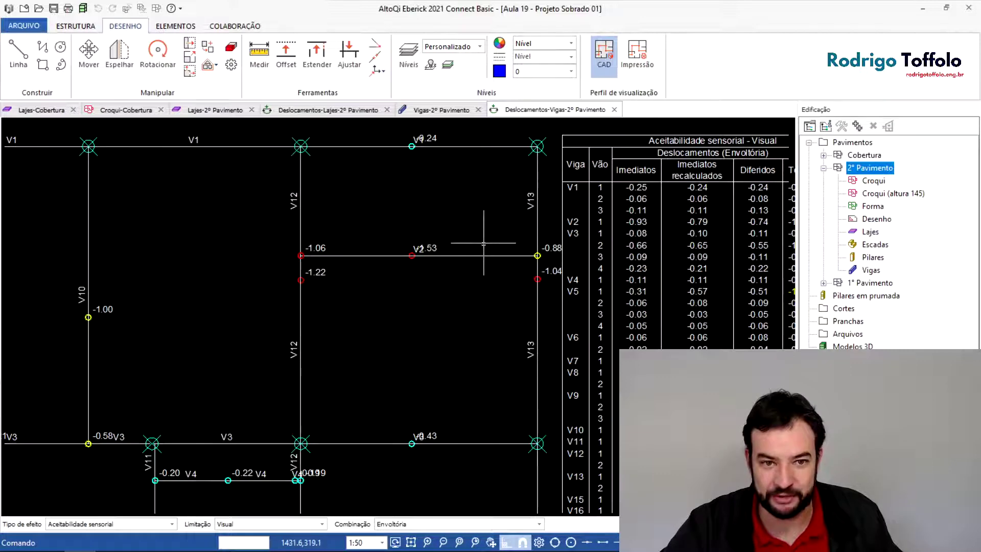
scroll(480, 243, down, 2)
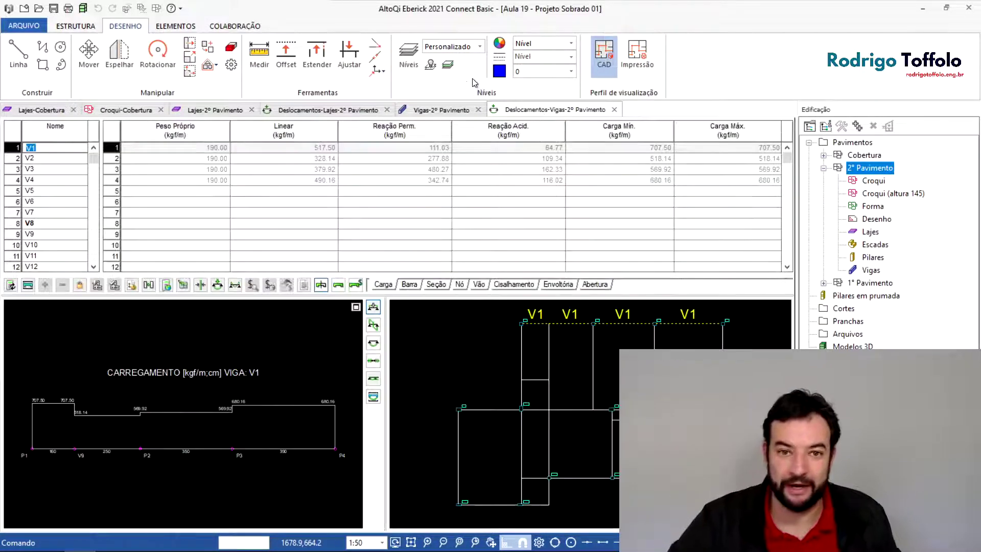
- Close the open beam and slab result windows and open the 2º Pavimento sketch
click(479, 111)
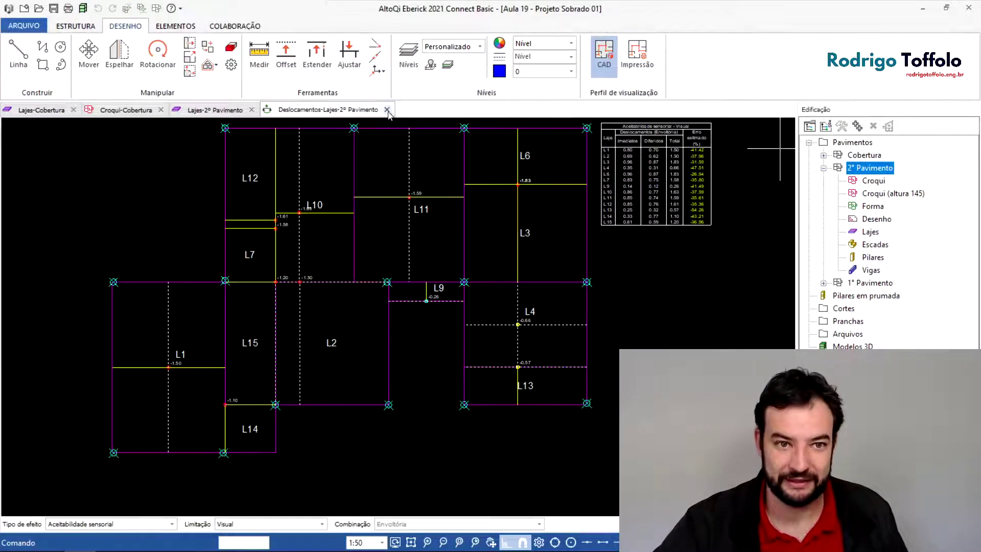
click(250, 110)
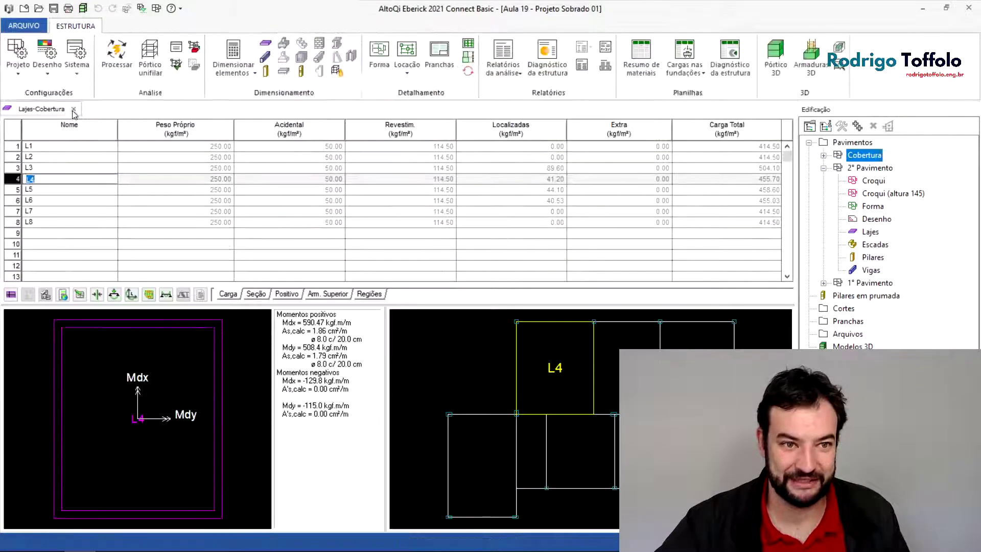
click(74, 111)
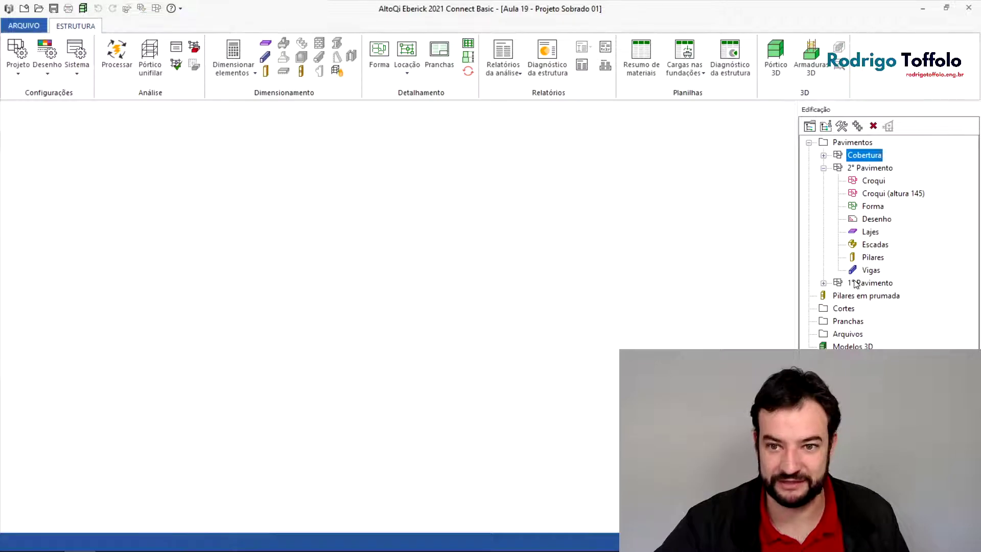
click(855, 283)
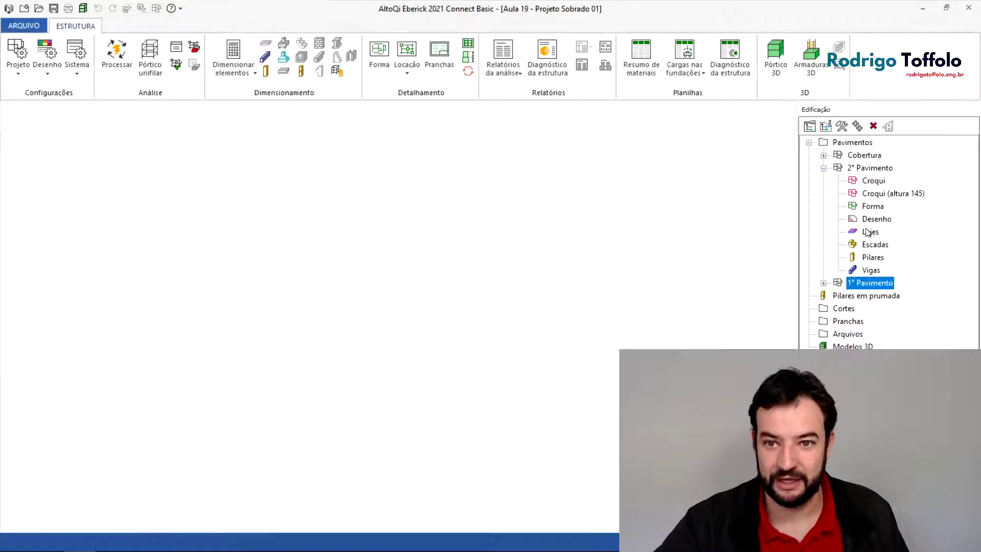
double_click(874, 179)
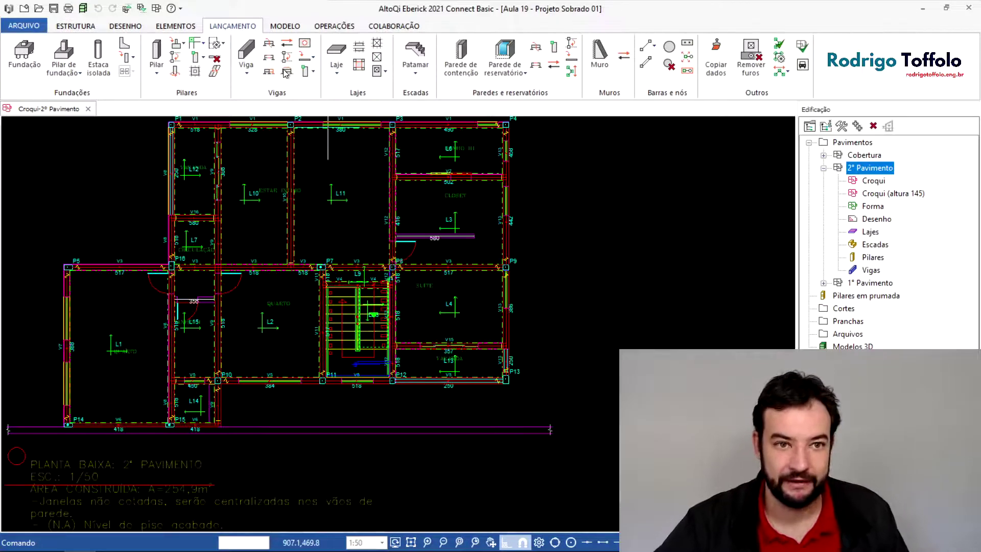
- Start the command for fixing beam ends and inspect the beam connections around V16, V9, V10 and V3 in the sketch
click(323, 32)
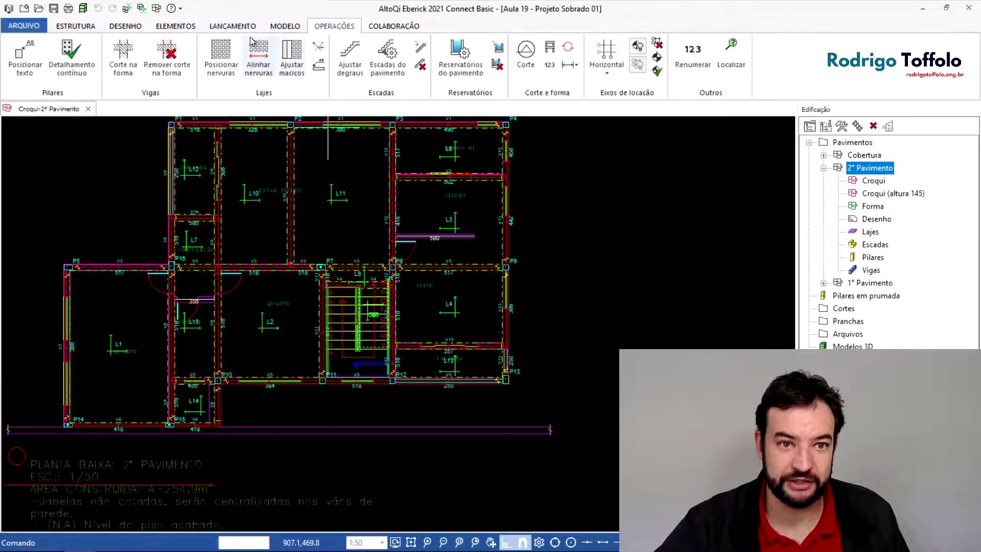
click(246, 25)
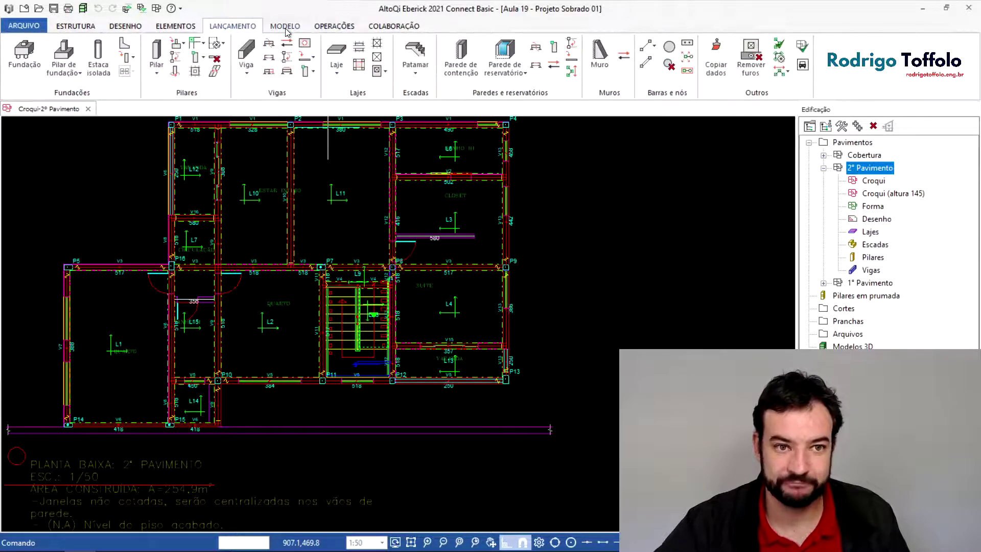
click(285, 26)
click(171, 54)
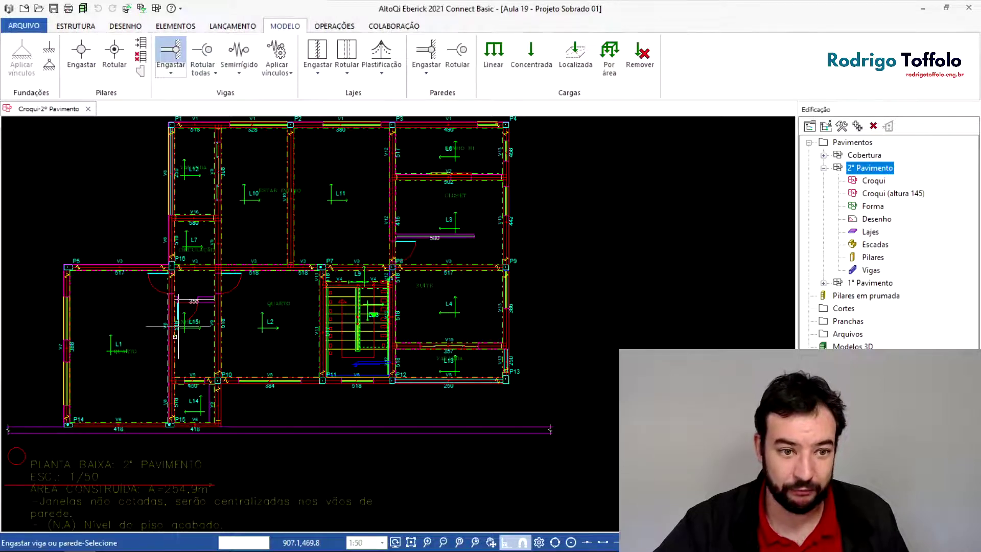
scroll(176, 336, up, 2)
middle_drag(424, 147, 482, 322)
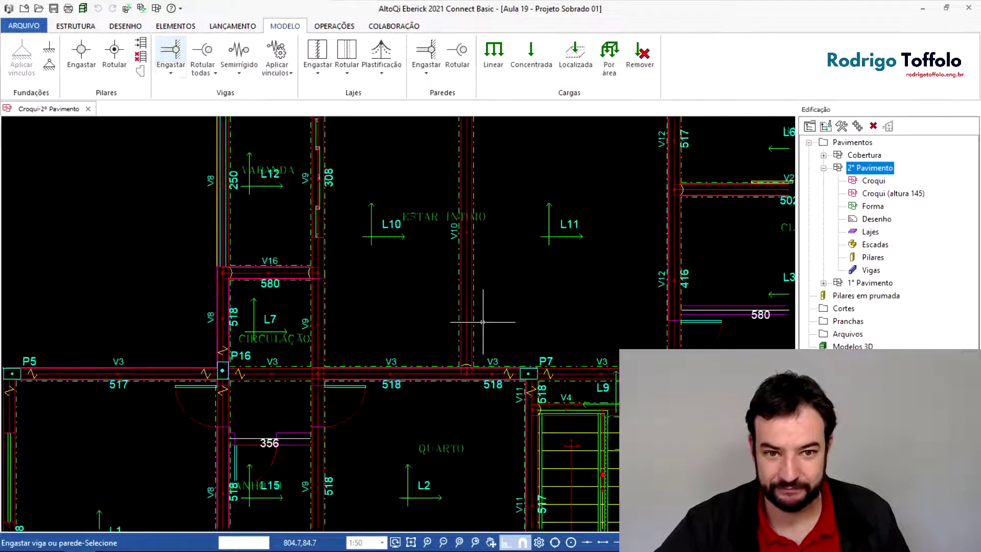
scroll(482, 322, down, 1)
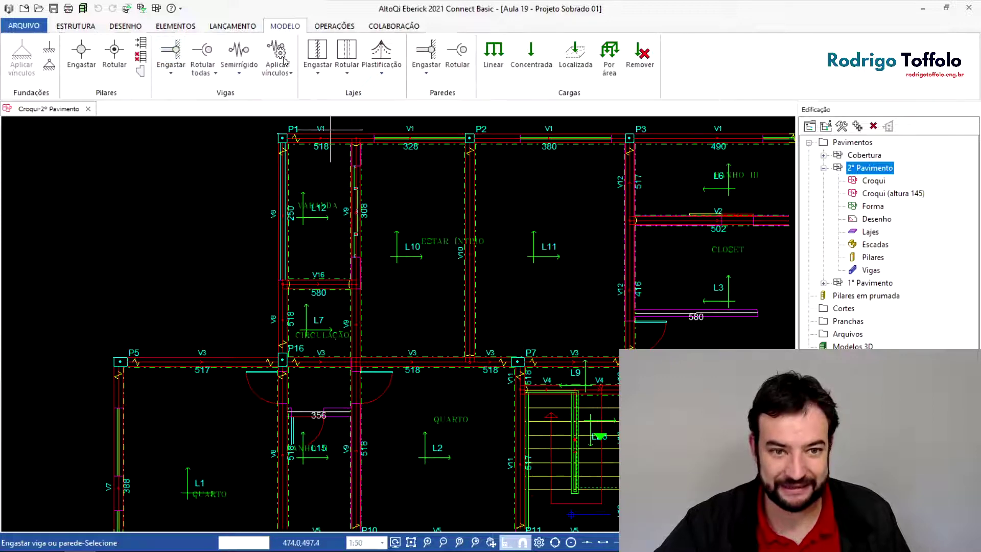
middle_drag(480, 327, 435, 241)
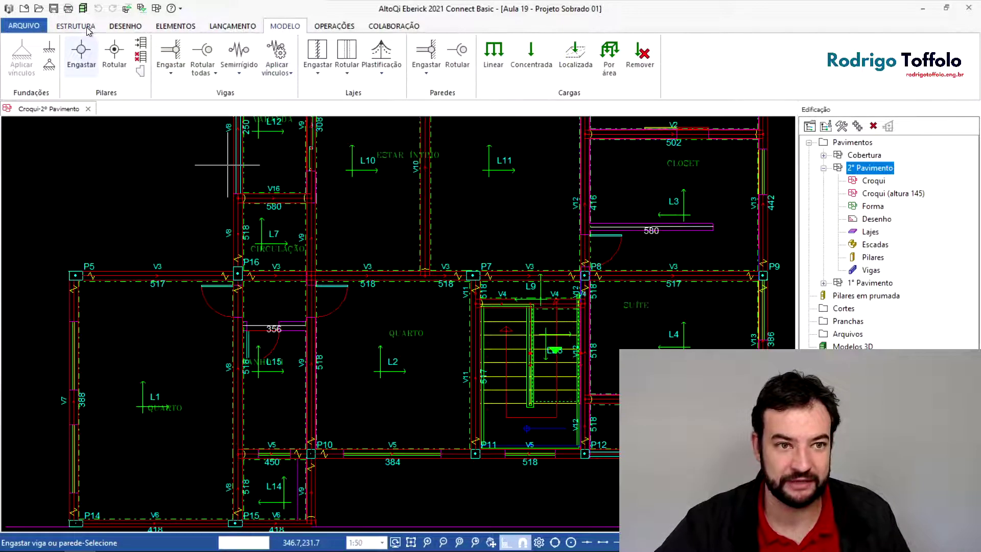
- Generate the status report of the structural elements
scroll(228, 76, up, 4)
click(245, 77)
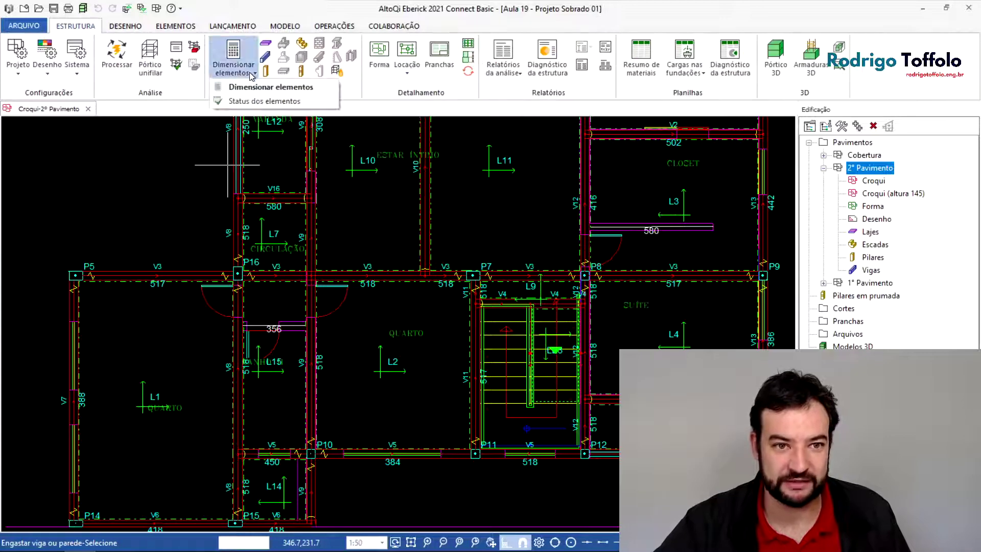
click(249, 103)
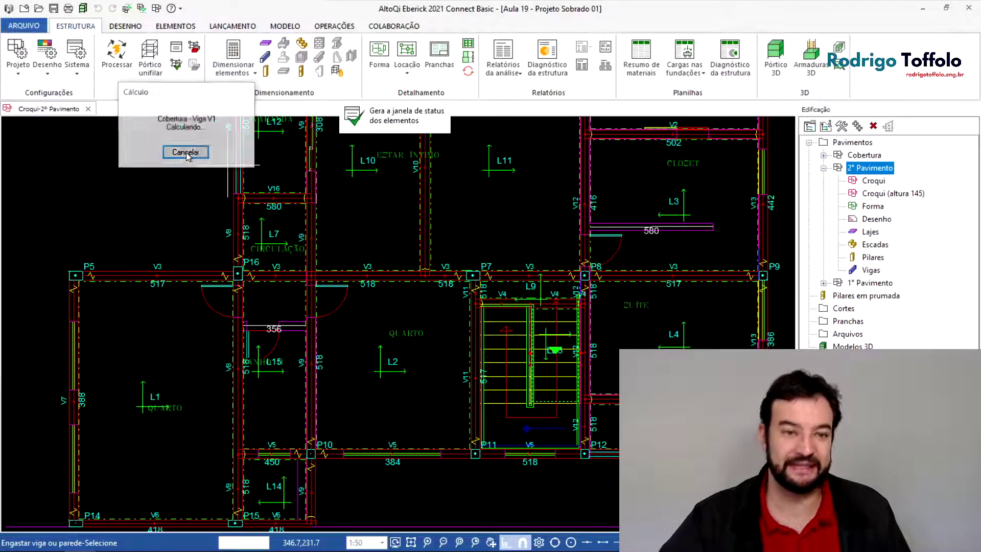
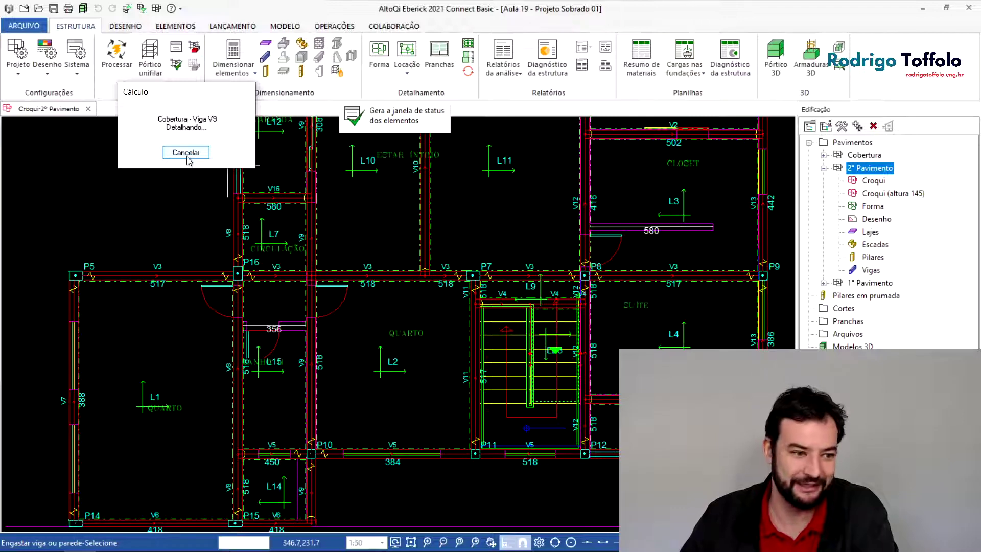
- Expand the 1º Pavimento beams in the status report and read the warnings for VB4 and VB6
click(186, 154)
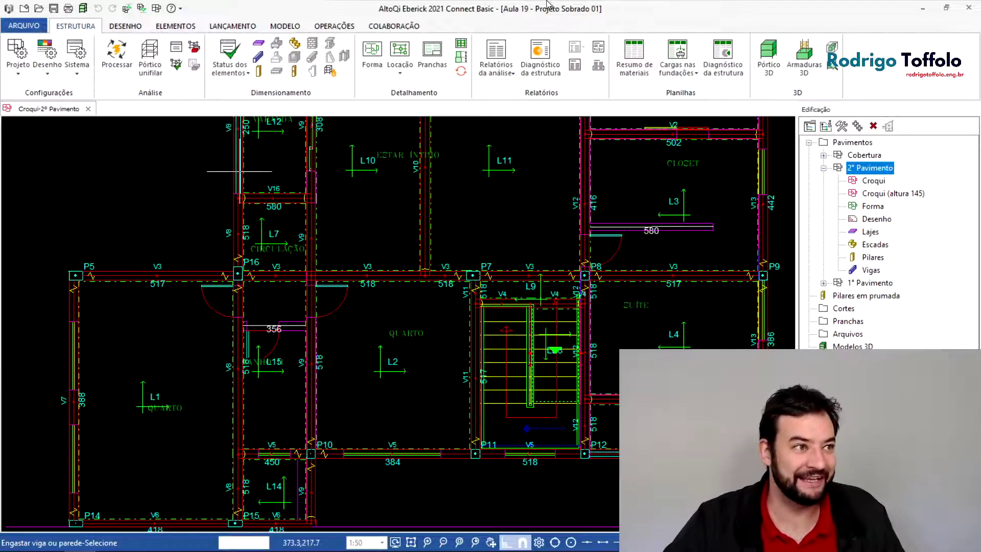
drag(0, 144, 526, 105)
key(Down)
key(Right)
key(Down)
key(Down)
key(Right)
key(Right)
key(Right)
key(Down)
key(Down)
key(Right)
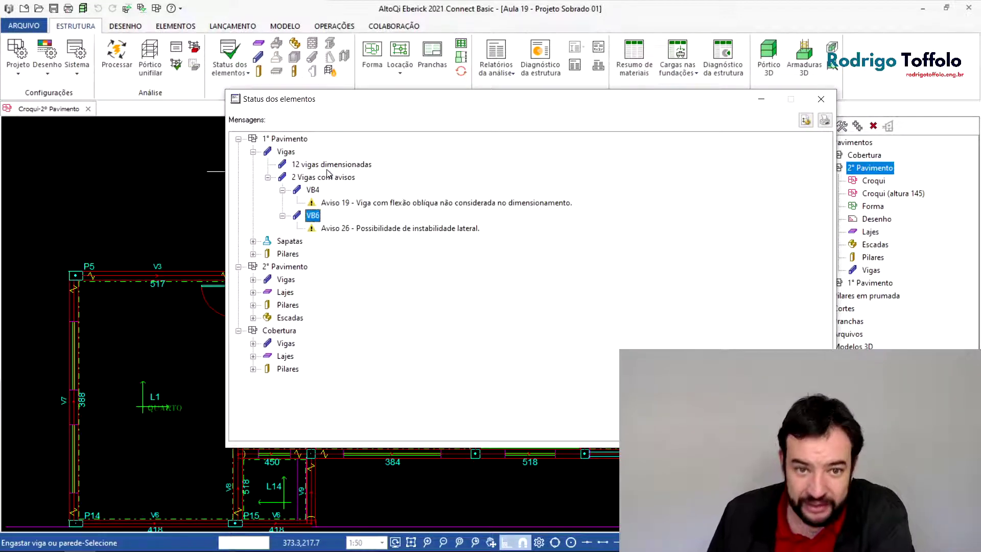
- Reread the individual warnings of beams VB4 and VB6, collapsing each entry when done
key(Left)
key(Up)
key(Up)
key(Left)
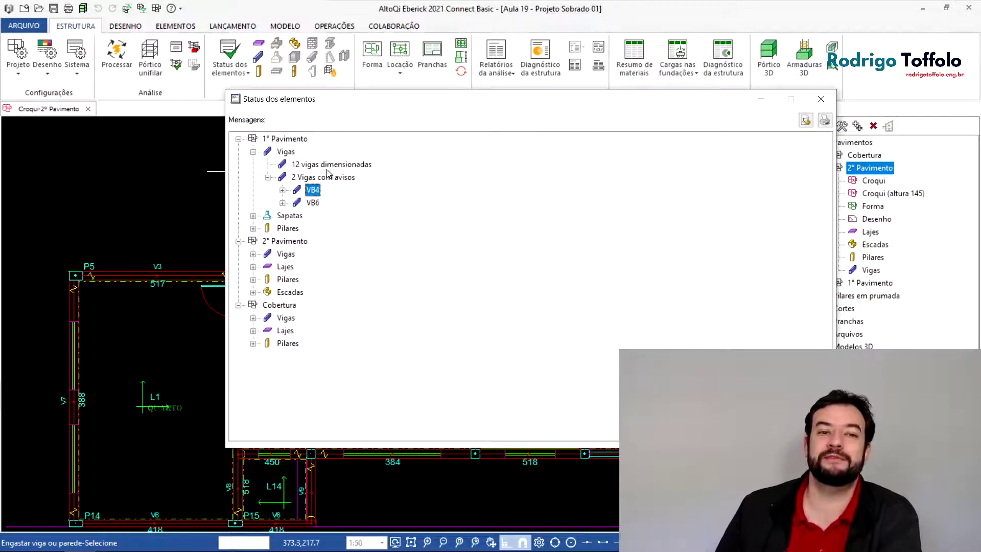
key(Right)
key(Down)
key(Down)
key(Right)
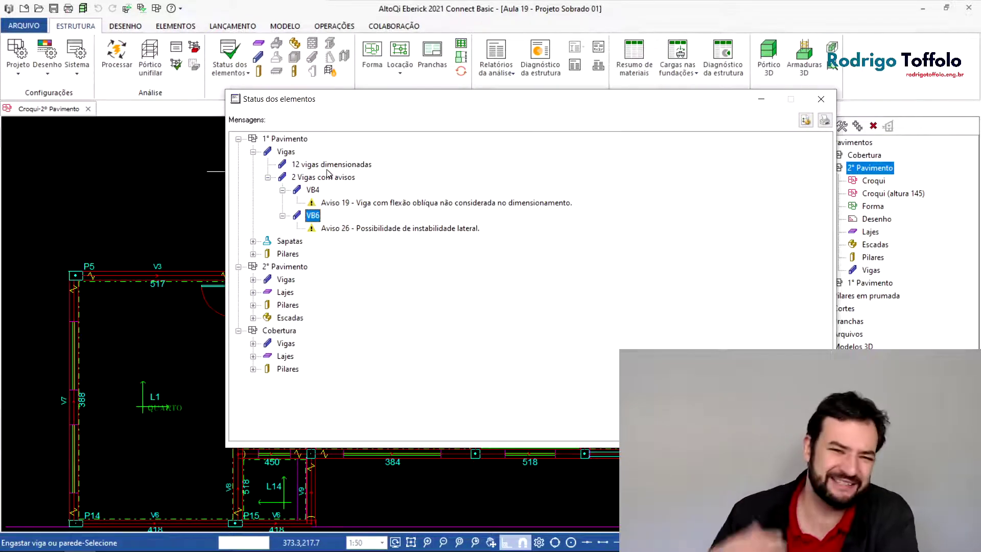
key(Left)
key(Up)
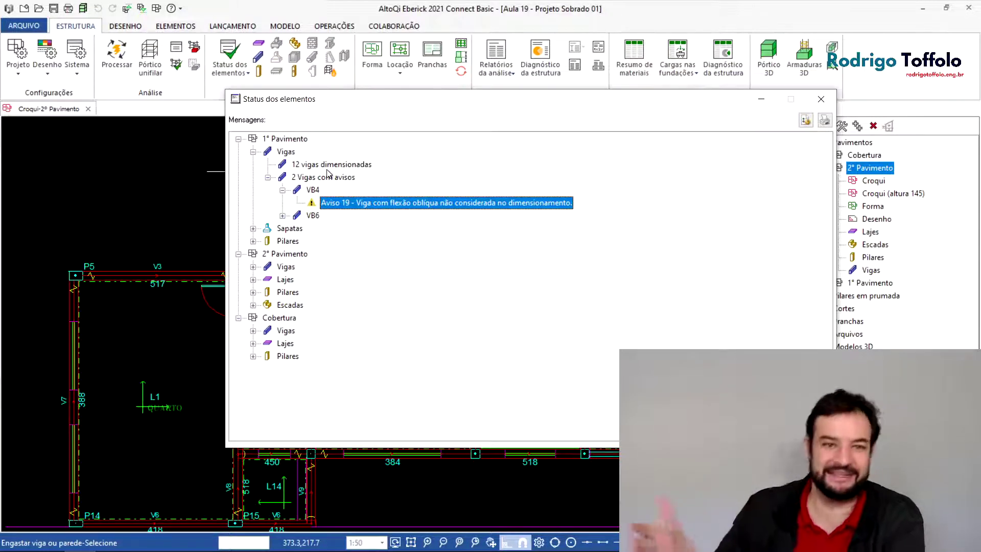
key(Left)
key(Left)
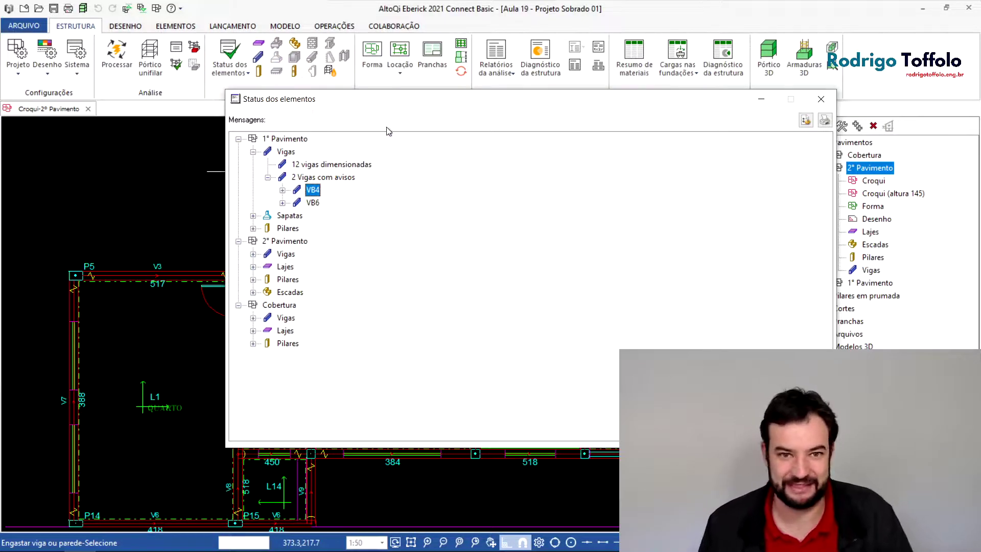
- Expand the Cobertura slabs in the status report and list the deflection warnings of L2 and L4
mouse_move(386, 105)
mouse_down()
mouse_move(372, 105)
mouse_move(736, 219)
mouse_move(663, 146)
mouse_up()
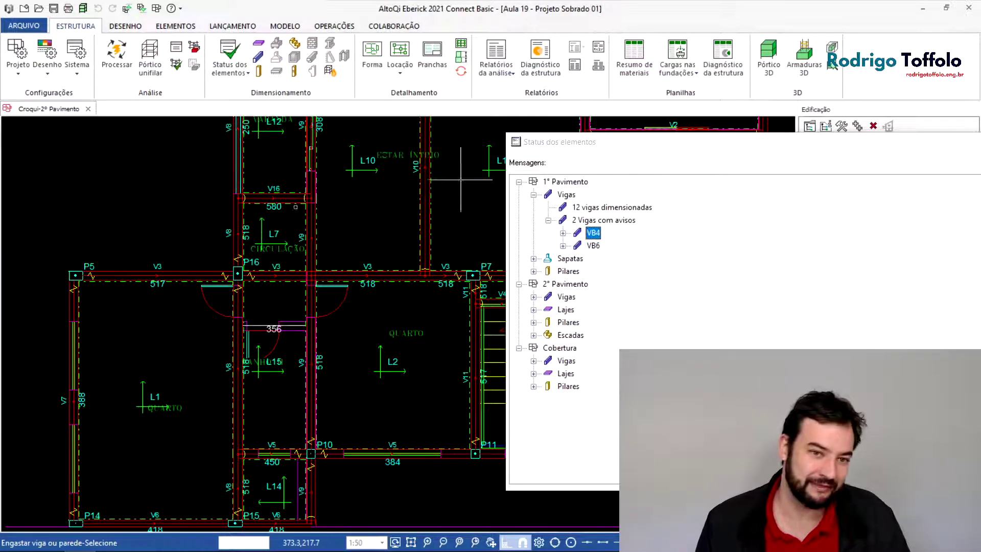
click(533, 374)
click(548, 399)
click(575, 396)
key(Down)
key(Right)
key(Down)
key(Down)
key(Down)
key(Right)
key(Down)
key(Down)
key(Down)
scroll(584, 401, down, 1)
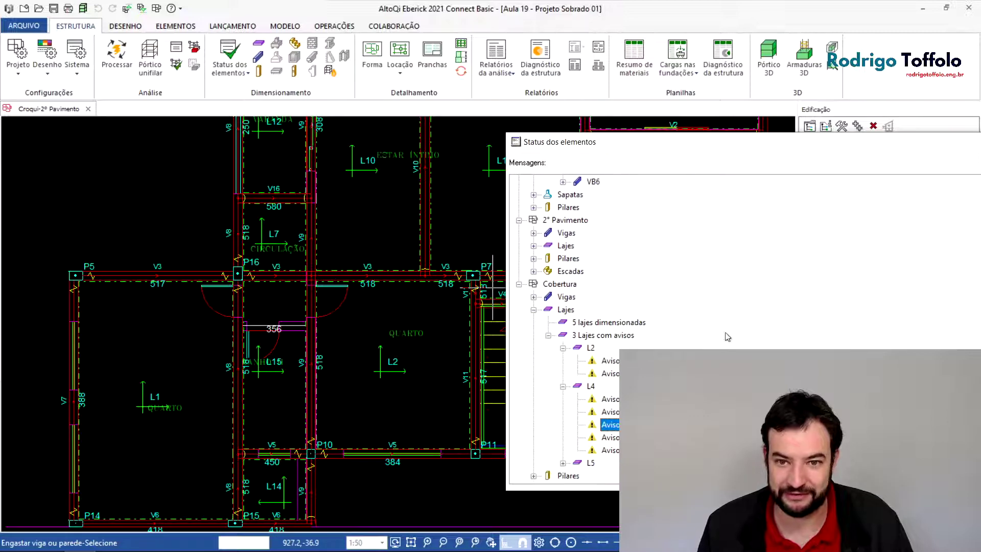
- Reposition the status report to show the full warning texts and expand the warnings of Cobertura slab L5
drag(701, 153, 348, 22)
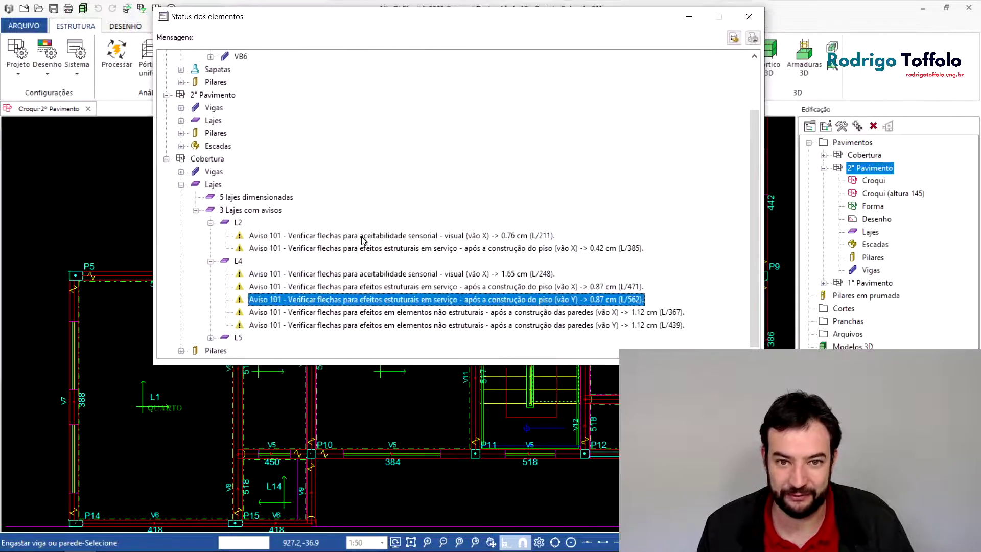
key(Down)
key(Down)
key(Down)
key(Right)
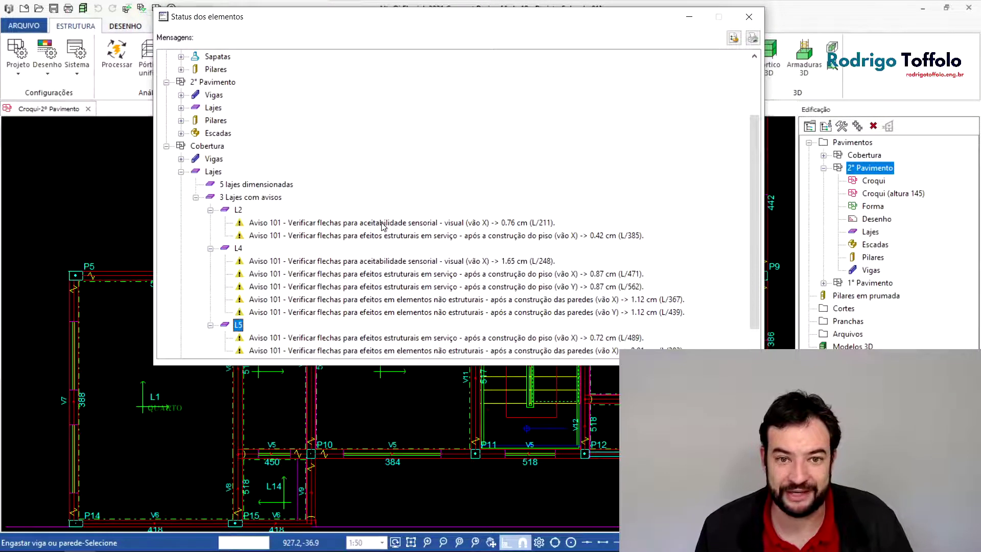
scroll(383, 226, down, 1)
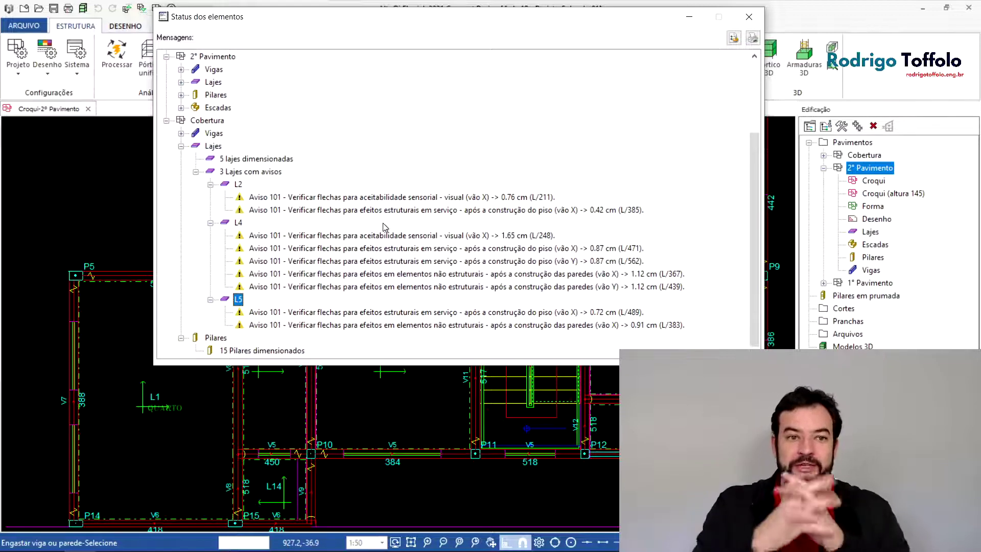
- Open the Cobertura sketch around the water tank area between P16 and P8
click(908, 172)
double_click(860, 154)
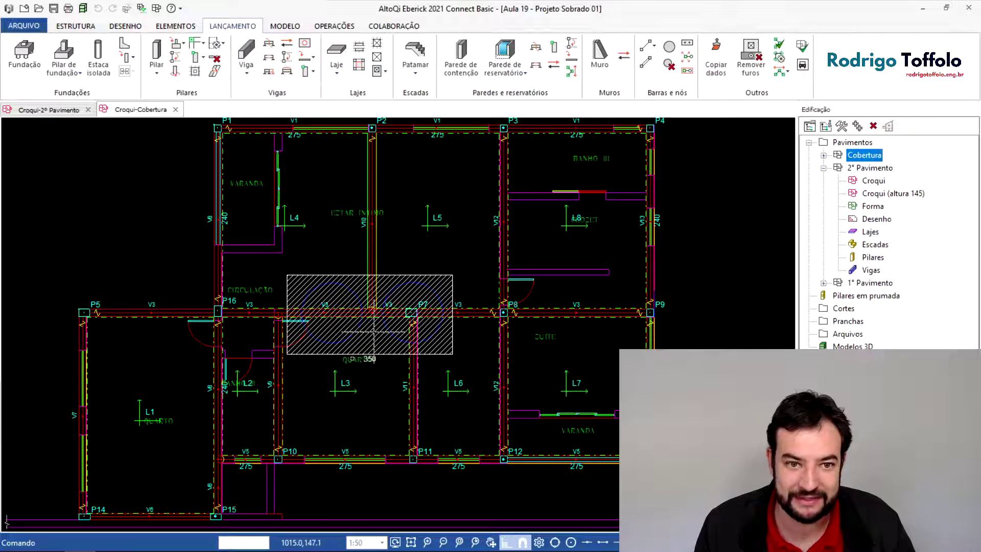
scroll(301, 277, up, 2)
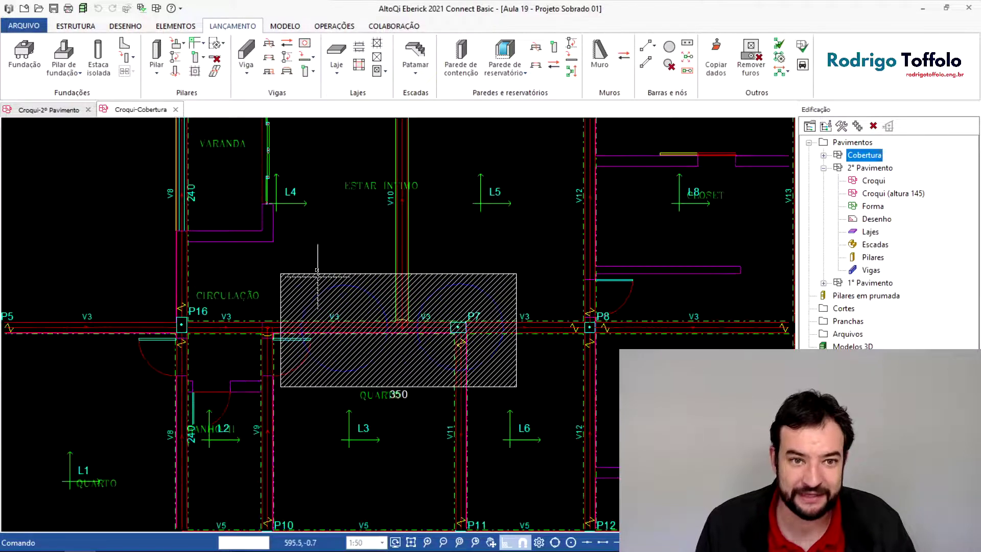
- Fix the Cobertura slabs to each other along the V3 spans from P16 to P8 and along V9 and V11
click(286, 26)
click(320, 44)
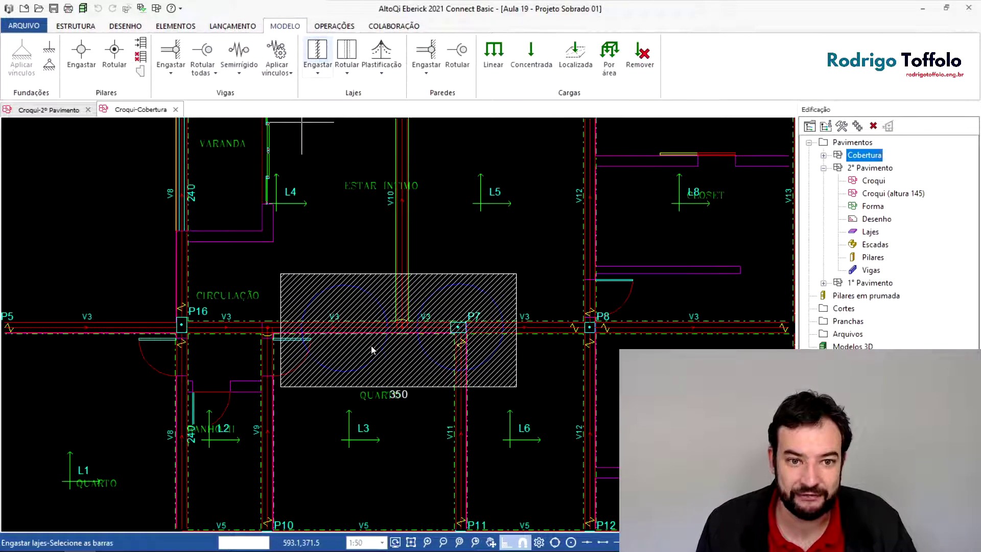
click(358, 329)
click(244, 328)
click(267, 393)
click(429, 329)
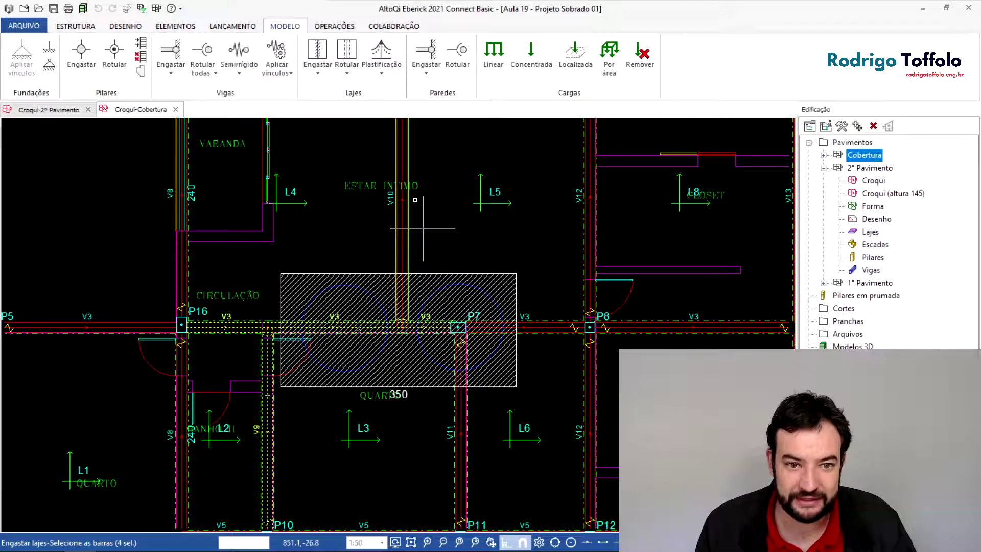
click(526, 330)
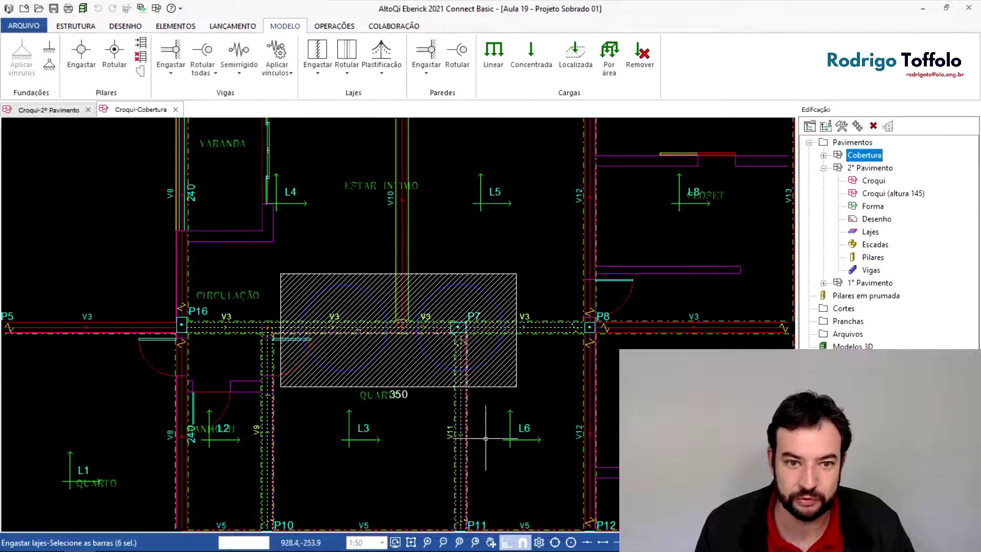
middle_drag(485, 437, 484, 329)
key(Return)
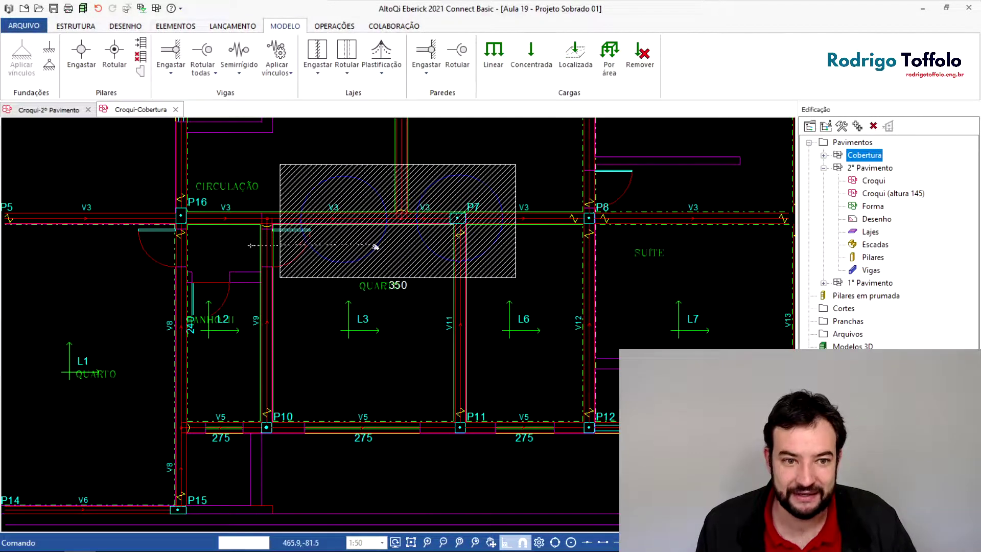
- Inspect the slab edge connections along V3, V9, V10 and V11 across the Cobertura sketch
middle_drag(243, 238, 363, 239)
scroll(375, 243, down, 1)
middle_drag(405, 208, 306, 286)
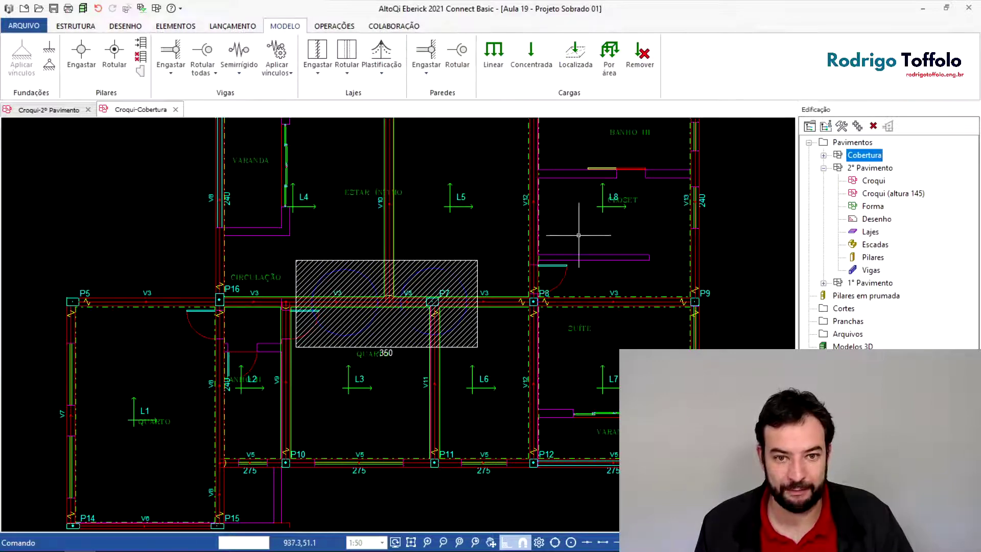
middle_drag(612, 244, 575, 289)
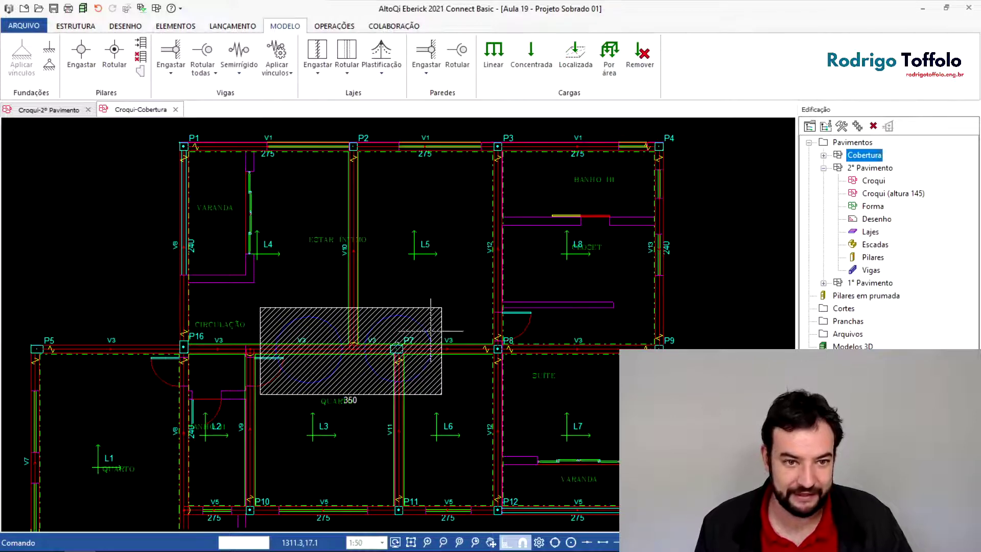
middle_drag(353, 445, 358, 348)
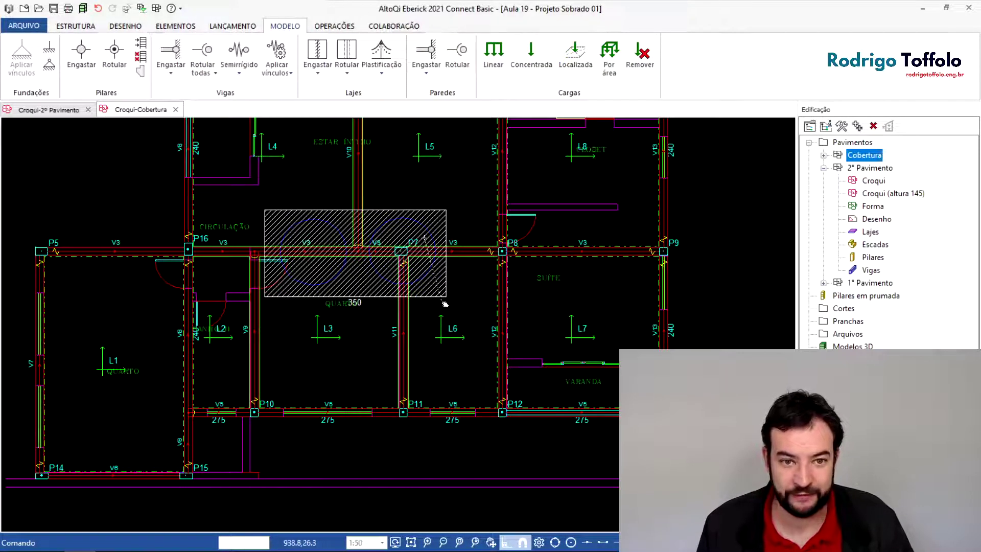
middle_drag(424, 240, 441, 303)
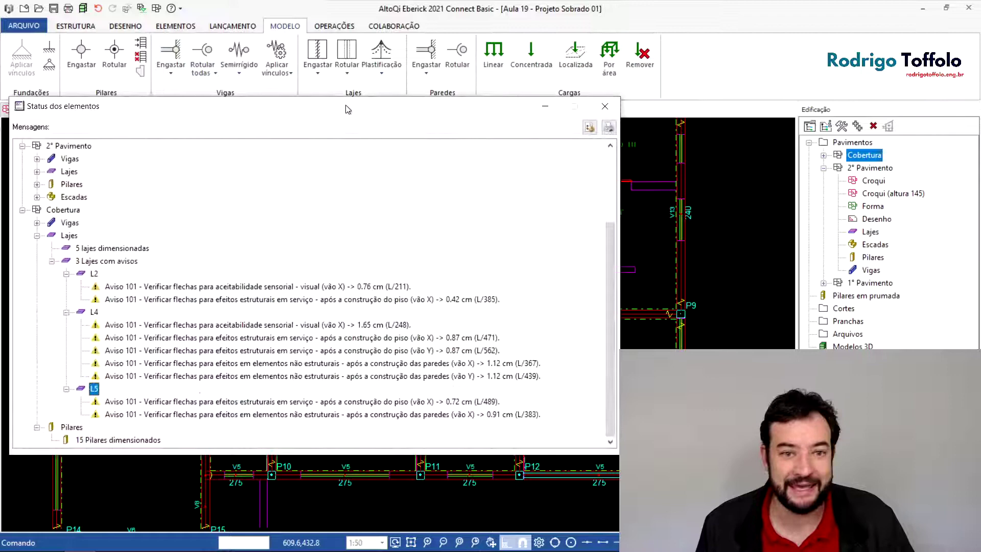
- Collapse the list of Cobertura slabs with warnings and close the element status report
mouse_move(346, 105)
mouse_down()
mouse_move(463, 95)
mouse_move(628, 119)
mouse_up()
click(335, 274)
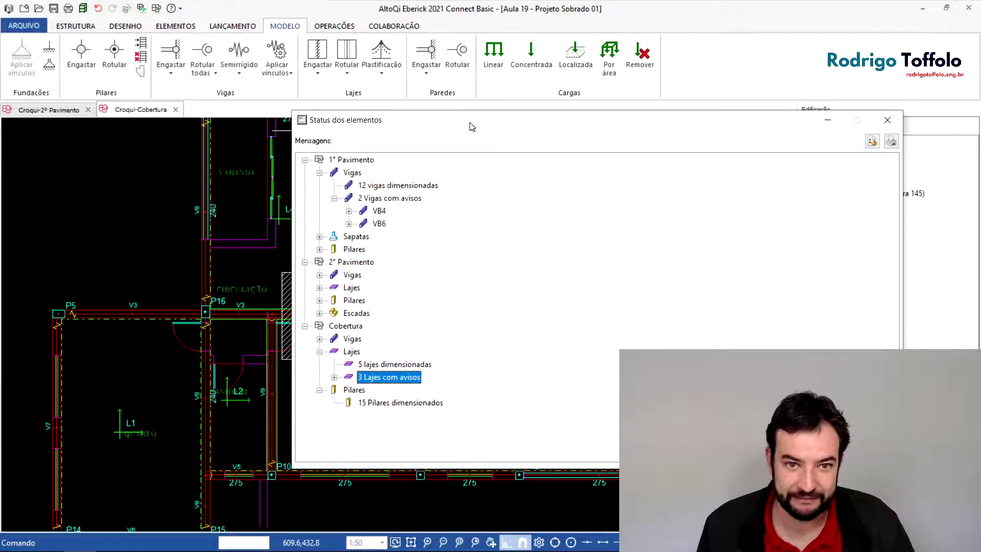
key(Escape)
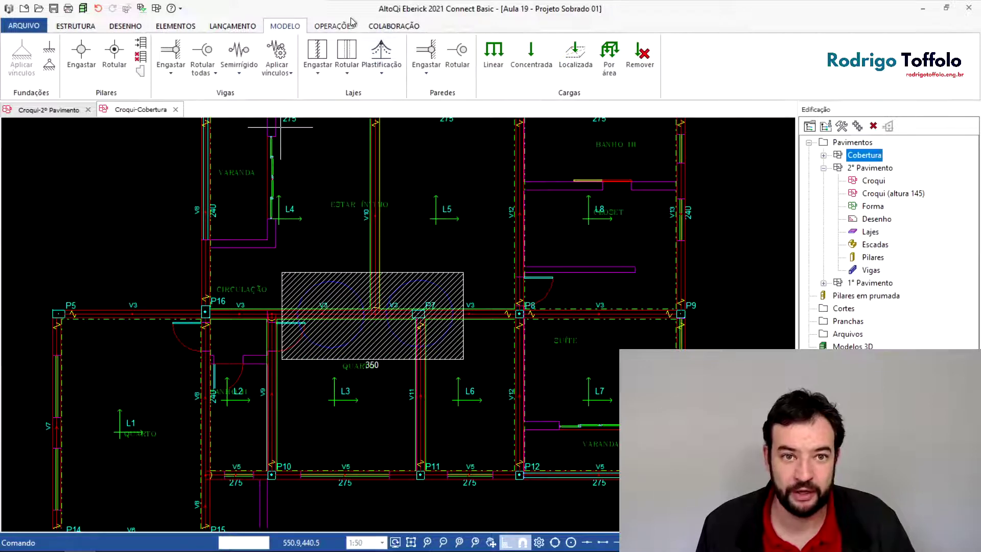
- Renumber the slabs and beams of the Cobertura floor only and close the list of renumbered elements
click(334, 26)
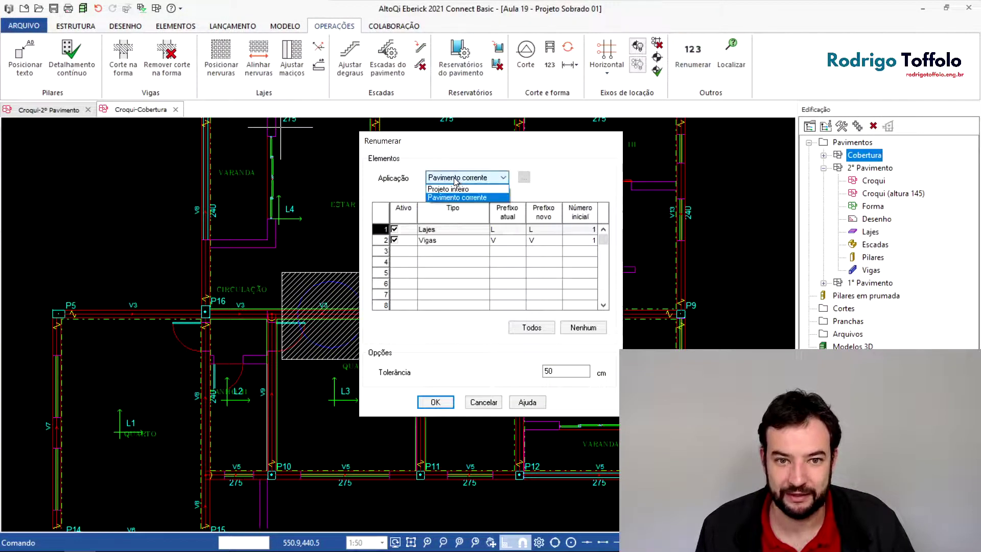
click(434, 406)
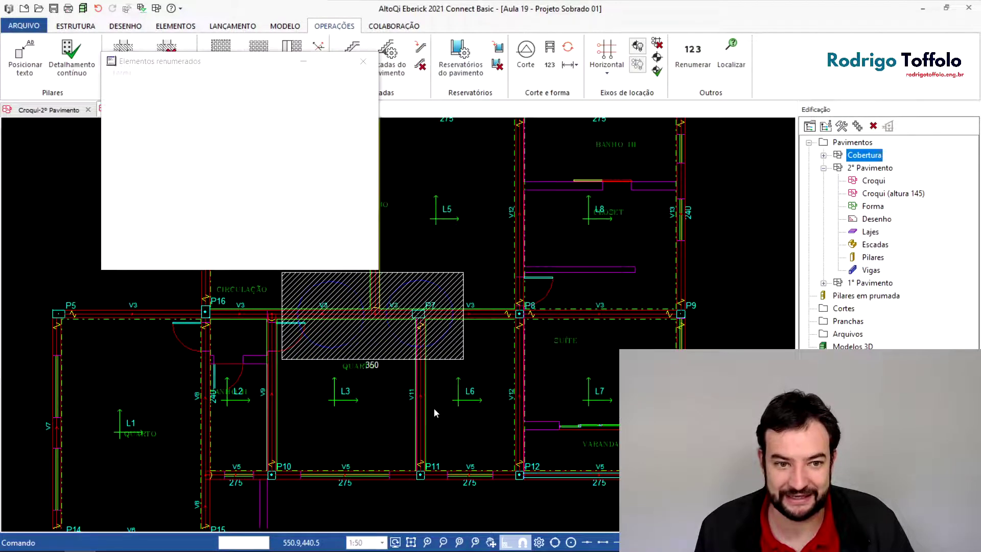
click(183, 256)
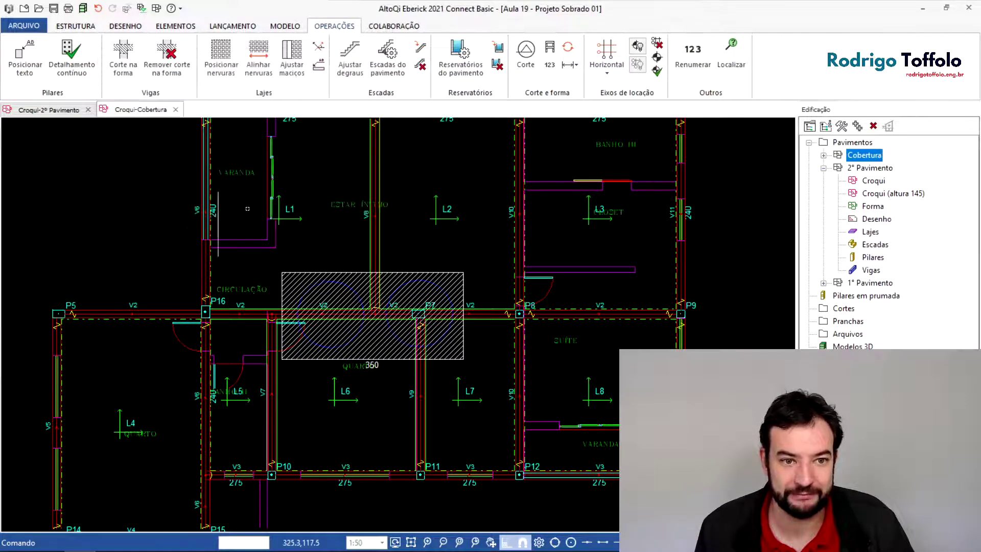
- Switch to the 2º Pavimento sketch and renumber its stairs, slabs and beams for the current floor
click(864, 169)
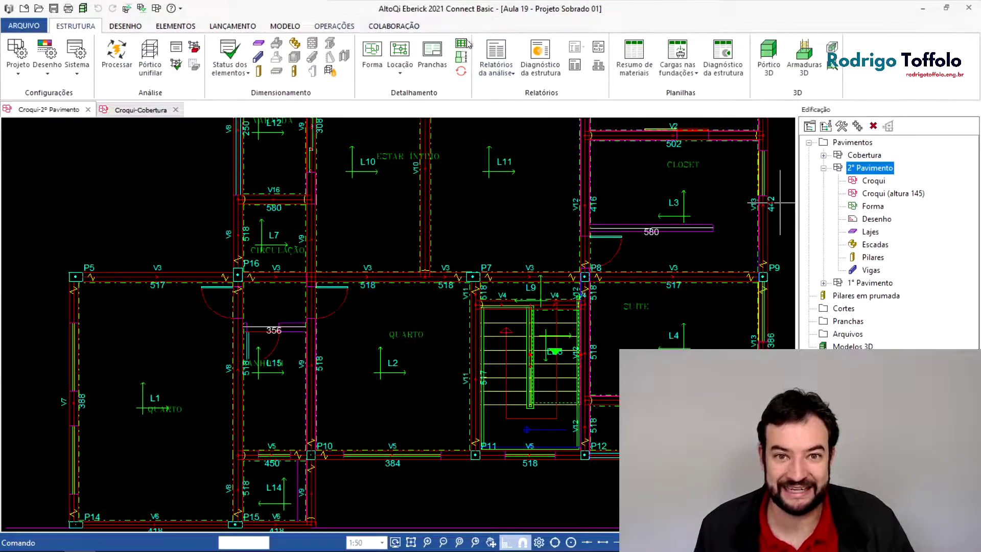
click(334, 26)
click(693, 56)
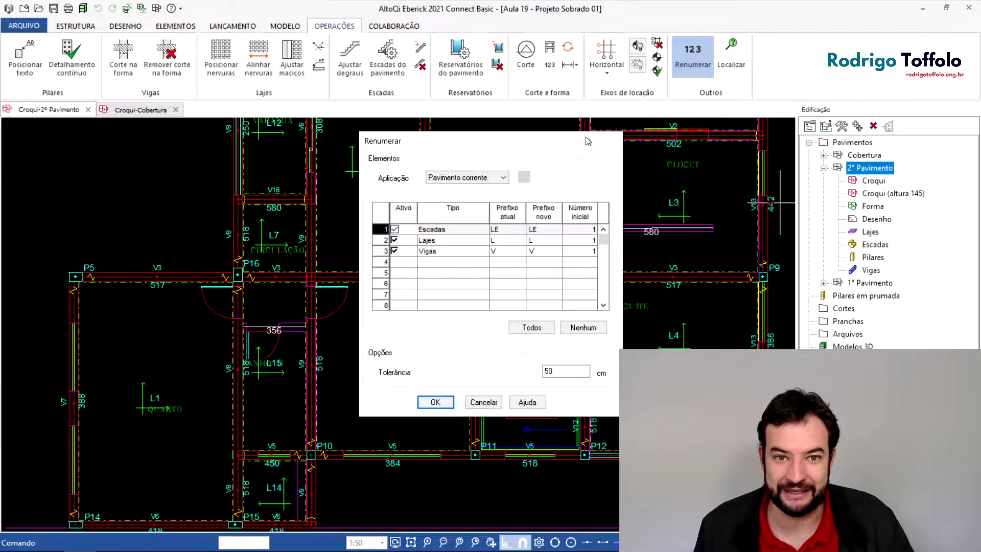
click(439, 399)
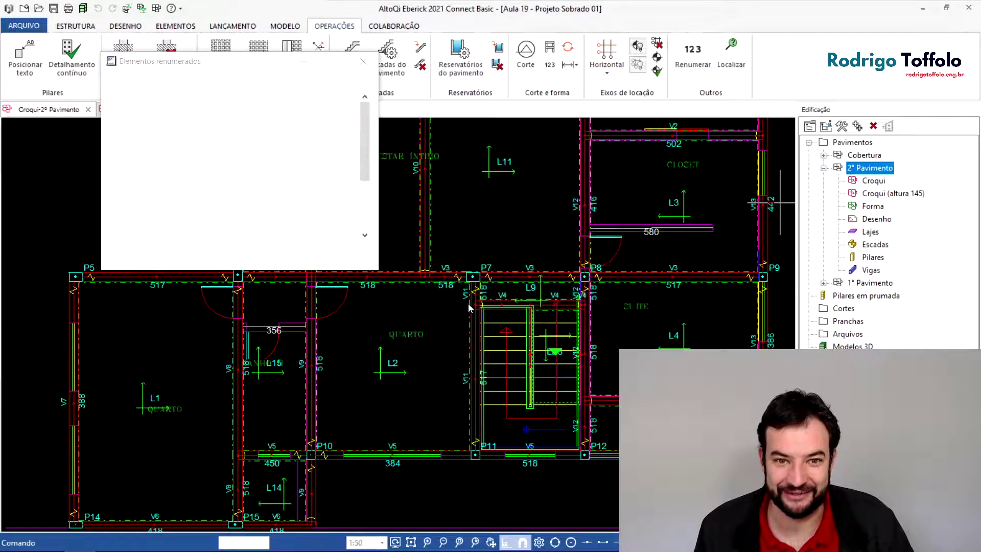
click(202, 256)
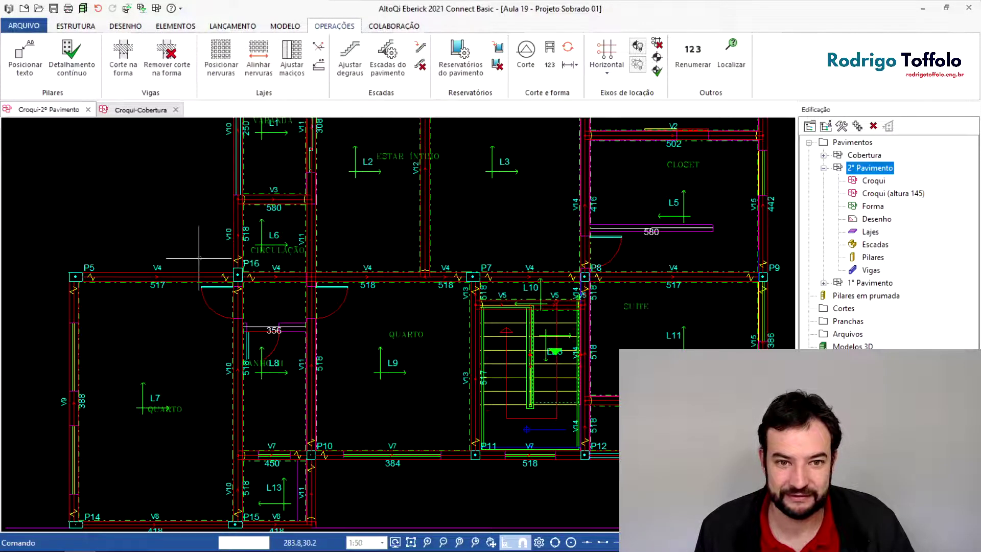
- Open the 1º Pavimento sketch and try to renumber its VB beams for the current floor
double_click(848, 283)
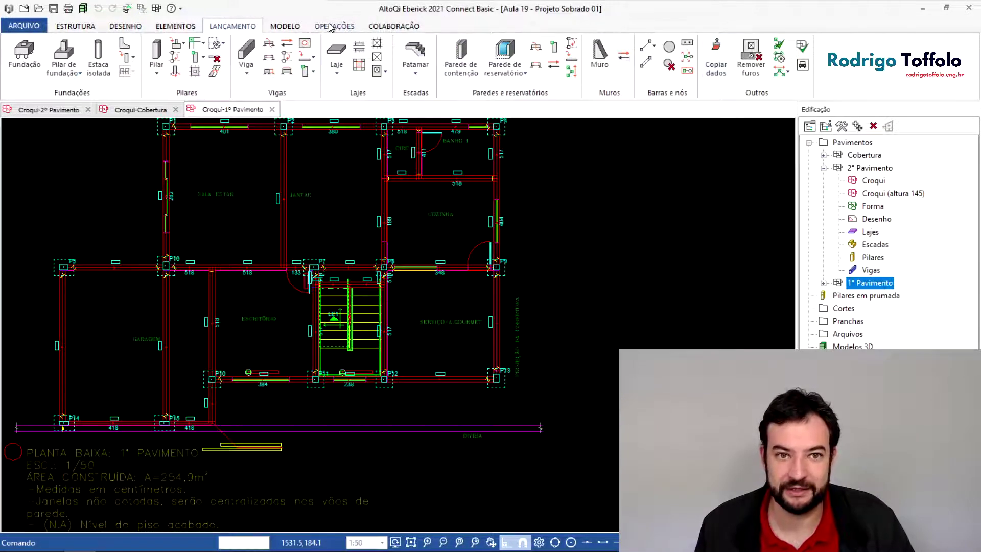
scroll(622, 65, down, 2)
click(692, 56)
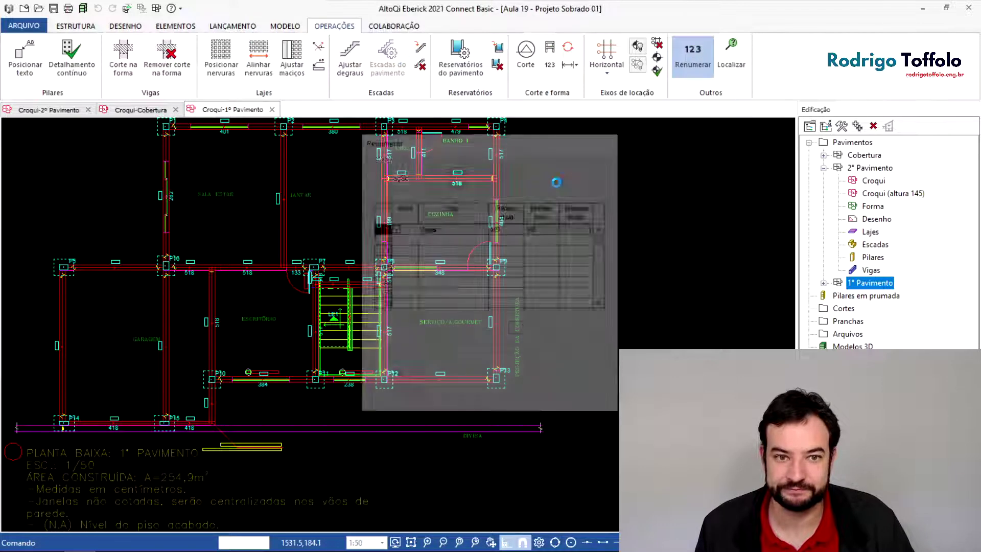
click(435, 403)
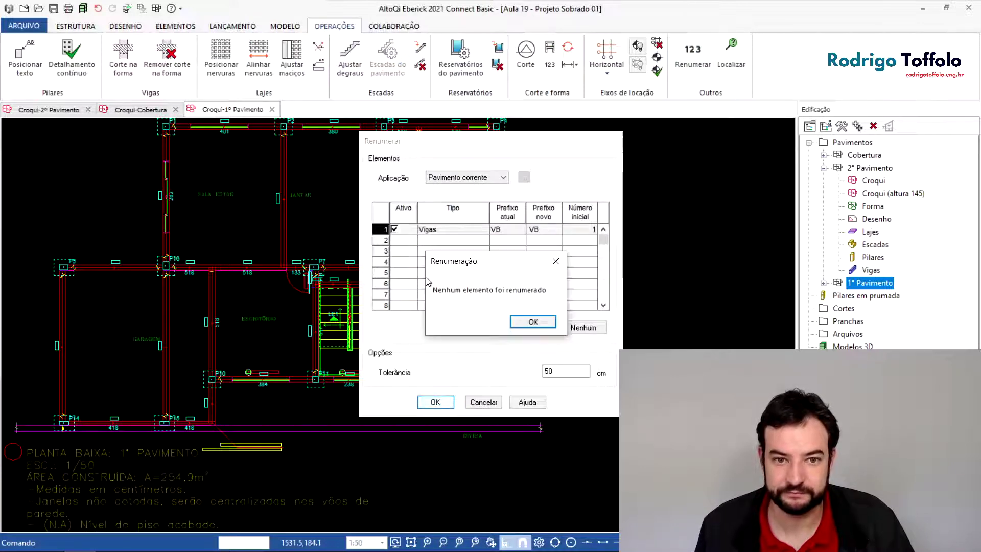
click(532, 322)
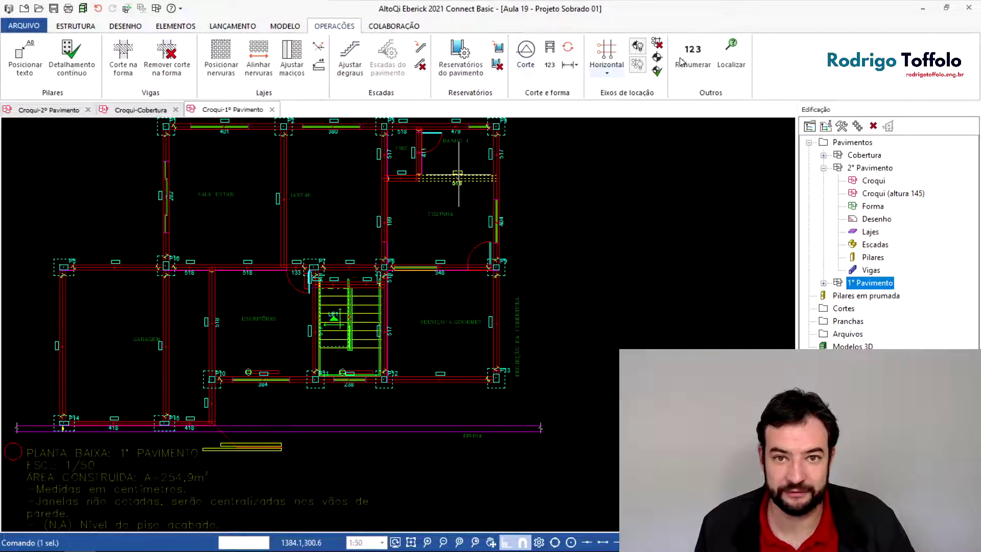
- Renumber all stairs, slabs, columns and beams of the whole project, starting each type at 1 with a 50 cm tolerance
click(682, 57)
click(478, 177)
click(448, 189)
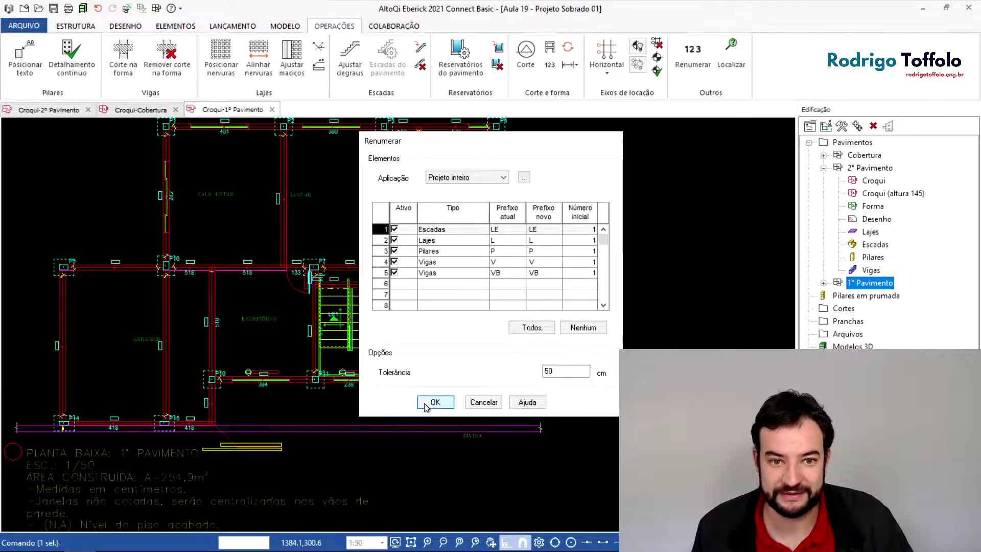
click(435, 403)
click(190, 253)
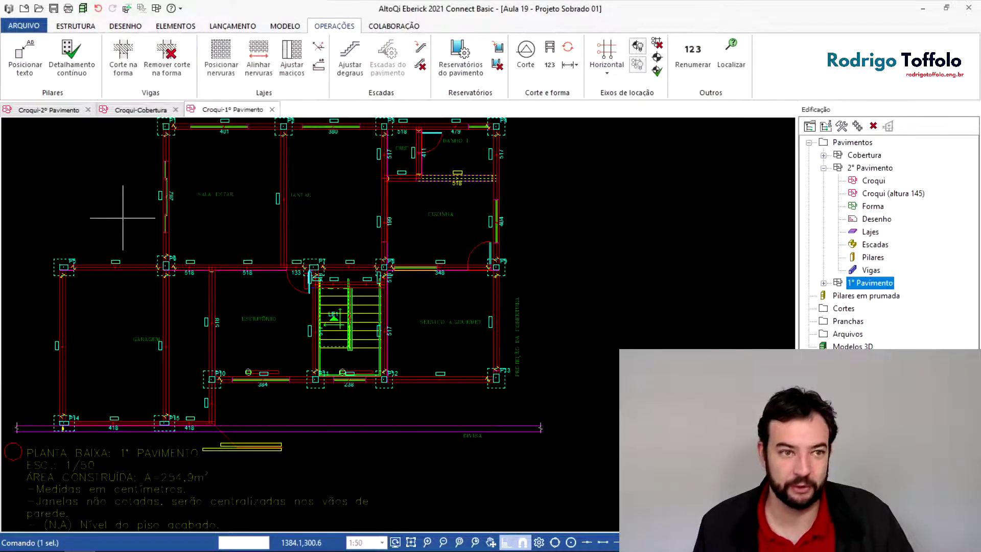
- Bring back the element status report, check the Cobertura beams and collapse that floor's slab, beam and column groups
mouse_move(0, 252)
mouse_down()
mouse_move(310, 252)
mouse_move(776, 178)
mouse_up()
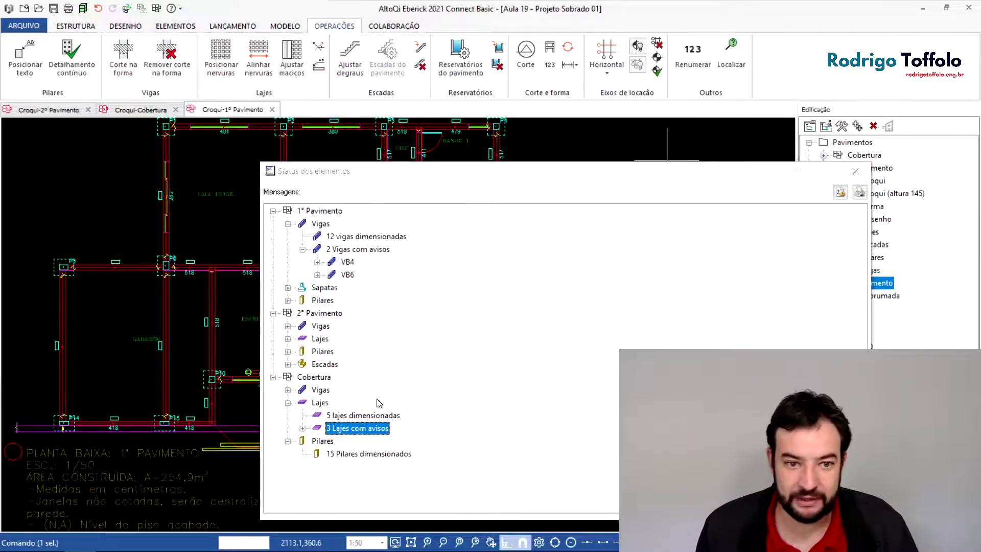
double_click(320, 402)
double_click(320, 390)
click(341, 403)
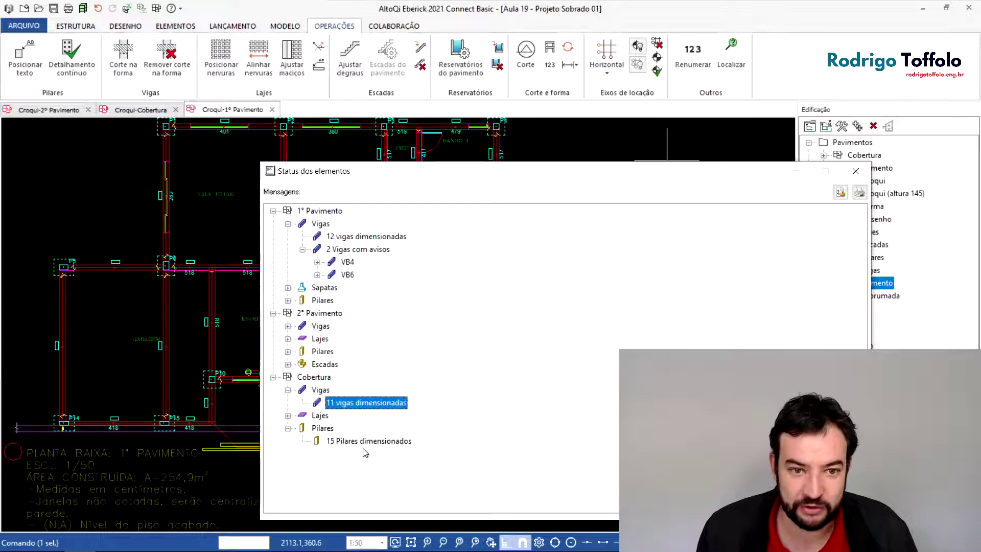
key(Left)
key(Left)
key(Down)
key(Down)
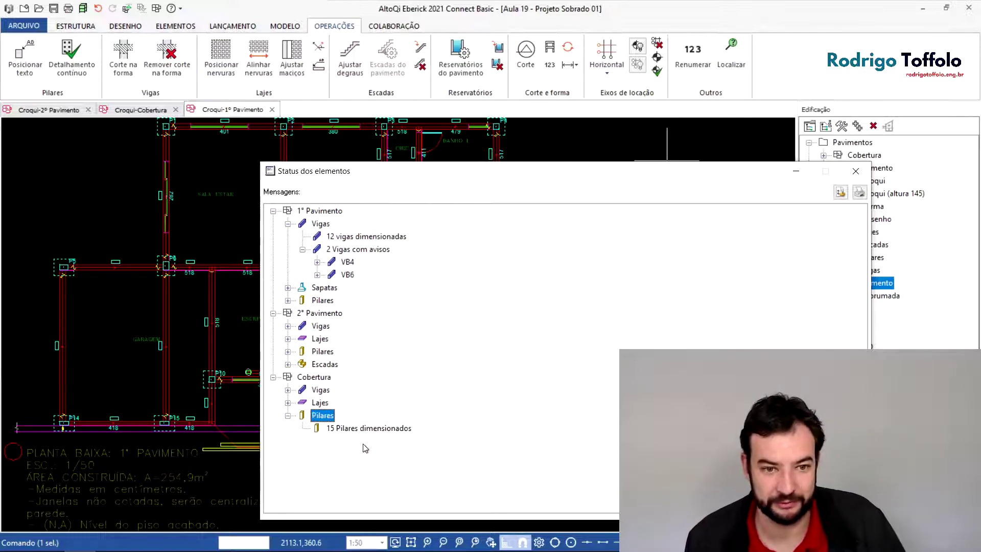
key(Left)
key(Left)
key(Left)
- Examine the warnings of the 2º Pavimento stairs LE1, LE2 and LE3 and collapse their list
key(Up)
key(Right)
key(Right)
key(Right)
key(Right)
key(Right)
key(Down)
key(Down)
key(Down)
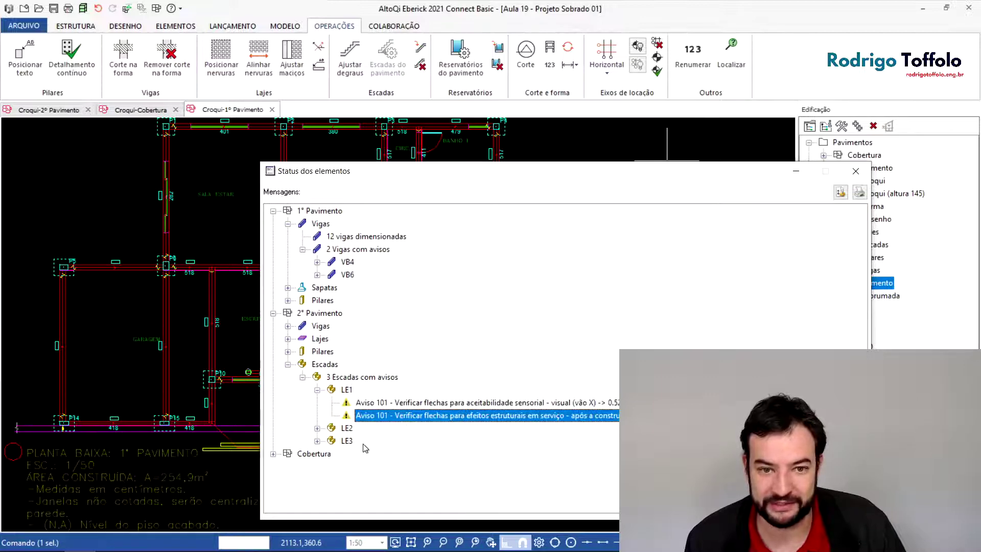
key(Down)
key(Right)
key(Up)
key(Right)
scroll(493, 448, down, 1)
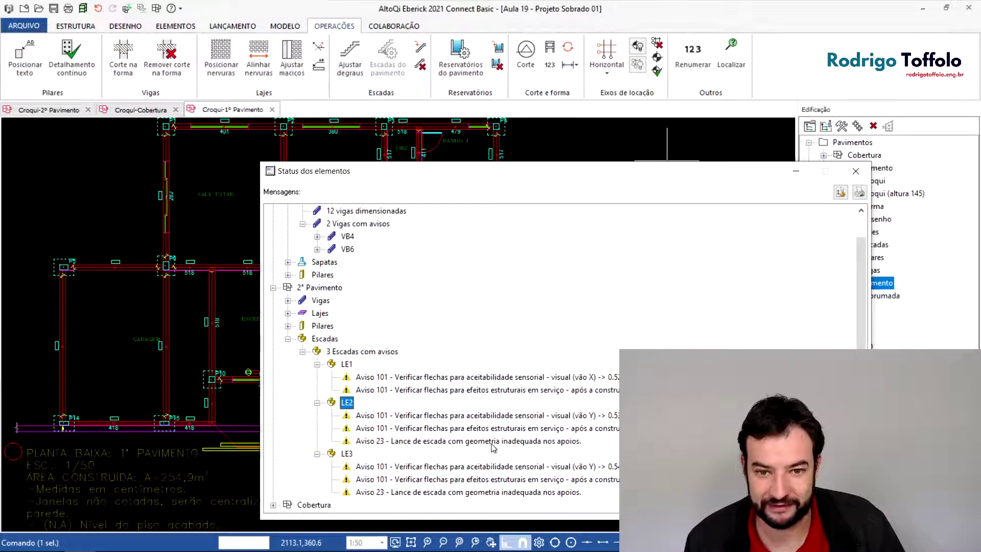
key(Left)
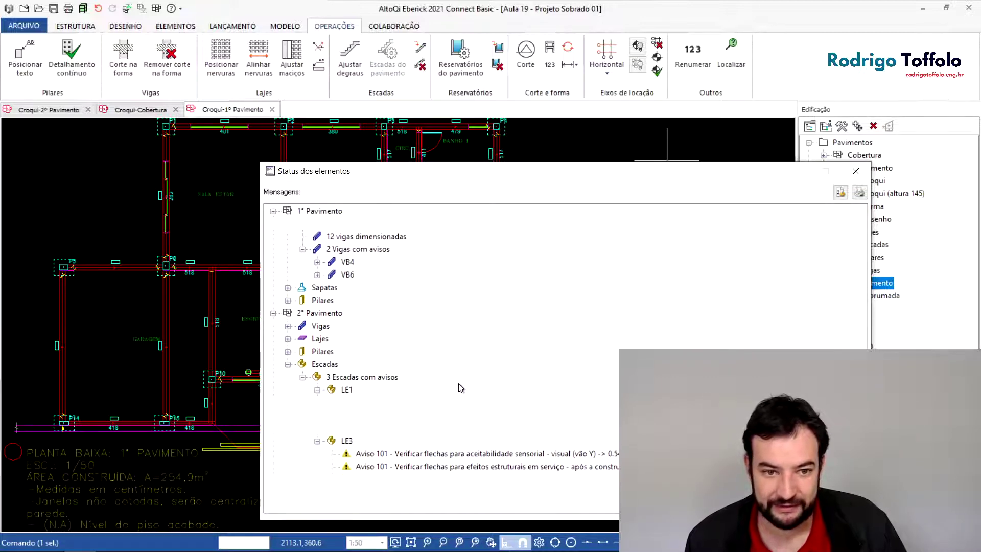
key(Up)
key(Left)
key(Left)
key(Left)
key(Down)
key(Down)
key(Down)
key(Left)
key(Left)
key(Left)
key(Left)
key(Left)
- Examine the warnings of the 2º Pavimento columns P1, P3, P10, P14, P15, P16, P2 and P5 and collapse their list
key(Up)
key(Right)
key(Down)
key(Down)
key(Right)
key(Down)
key(Right)
key(Down)
key(Down)
key(Right)
key(Down)
key(Down)
key(Right)
key(Down)
key(Down)
key(Right)
key(Down)
key(Down)
key(Right)
key(Down)
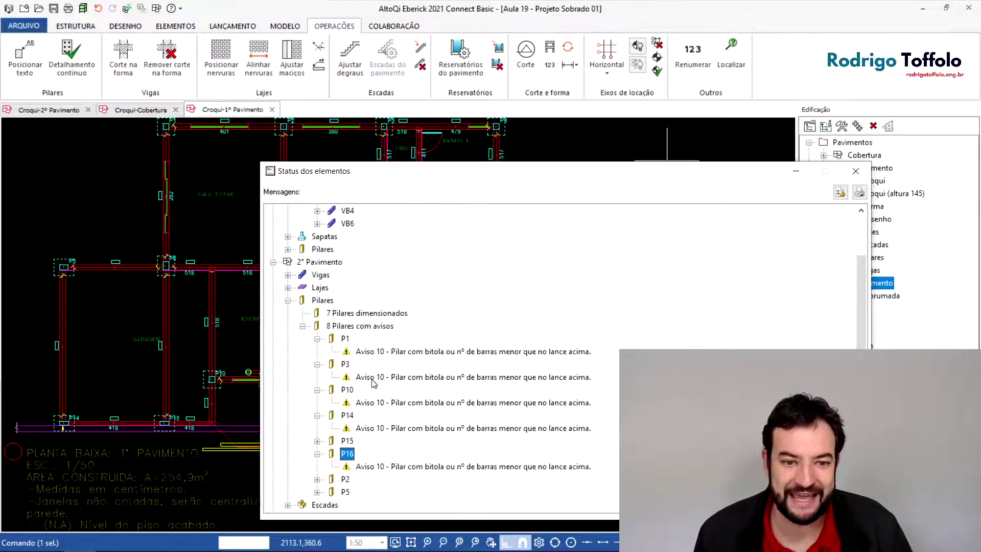
key(Down)
key(Right)
key(Down)
key(Down)
key(Right)
key(Down)
key(Down)
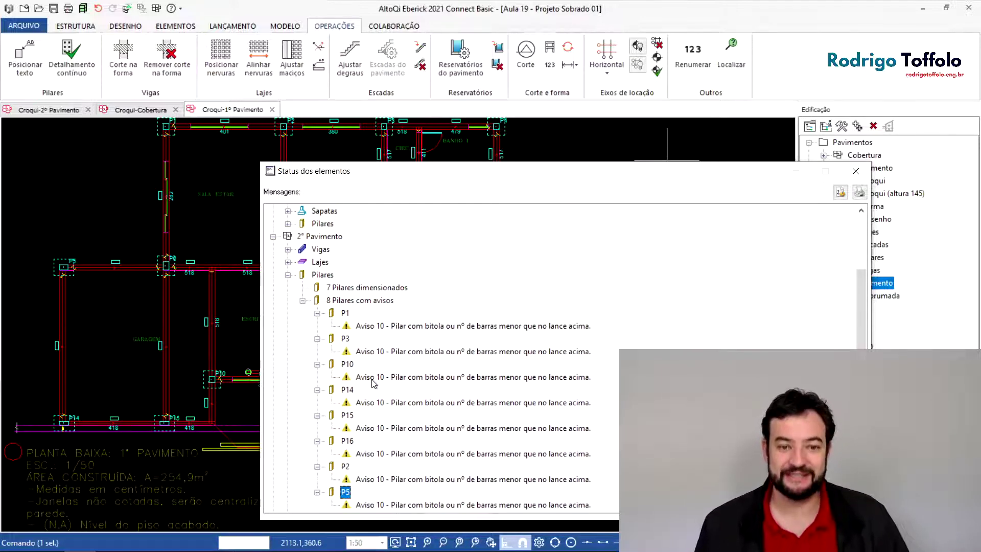
key(Right)
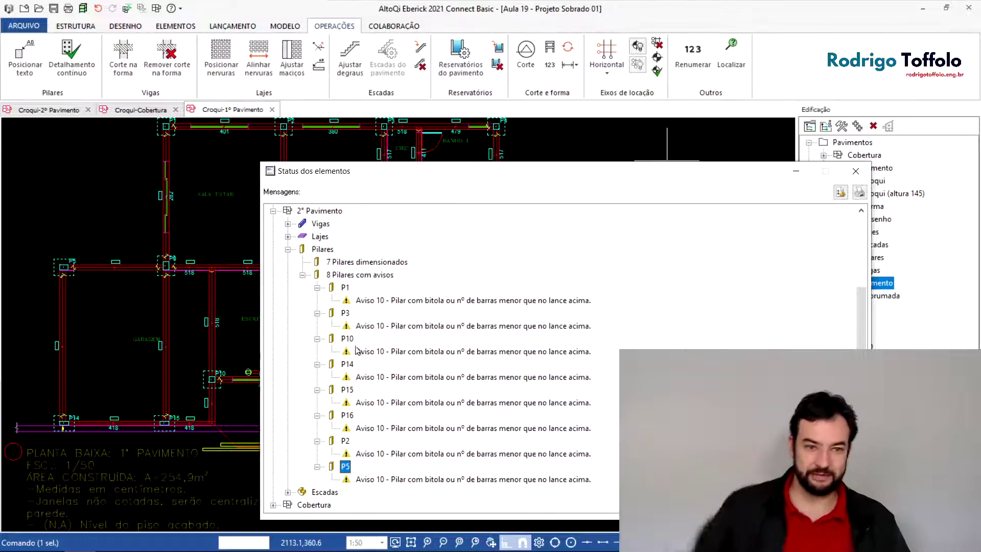
click(302, 274)
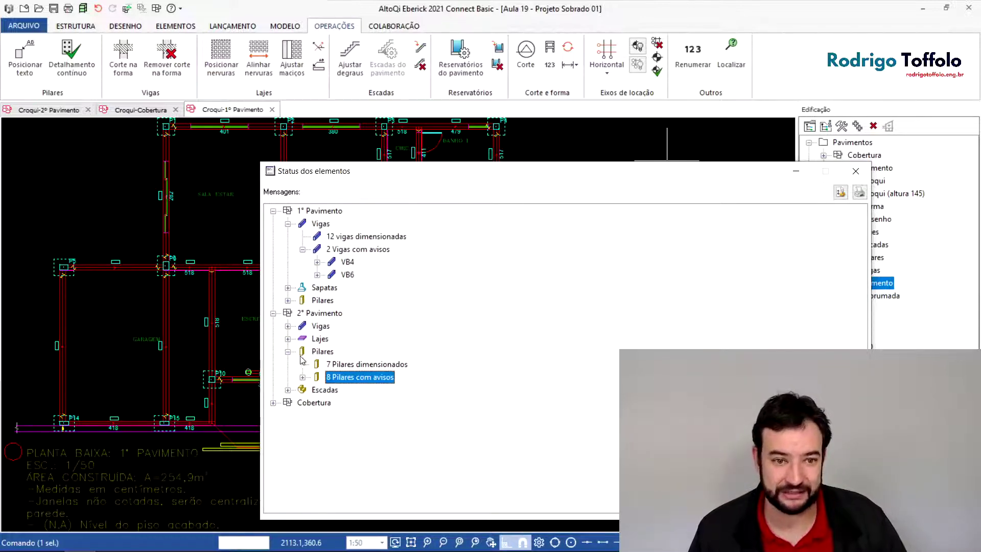
click(288, 351)
- Expand the warnings of the 2º Pavimento slabs L1, L2, L3, L6 and L7
click(320, 338)
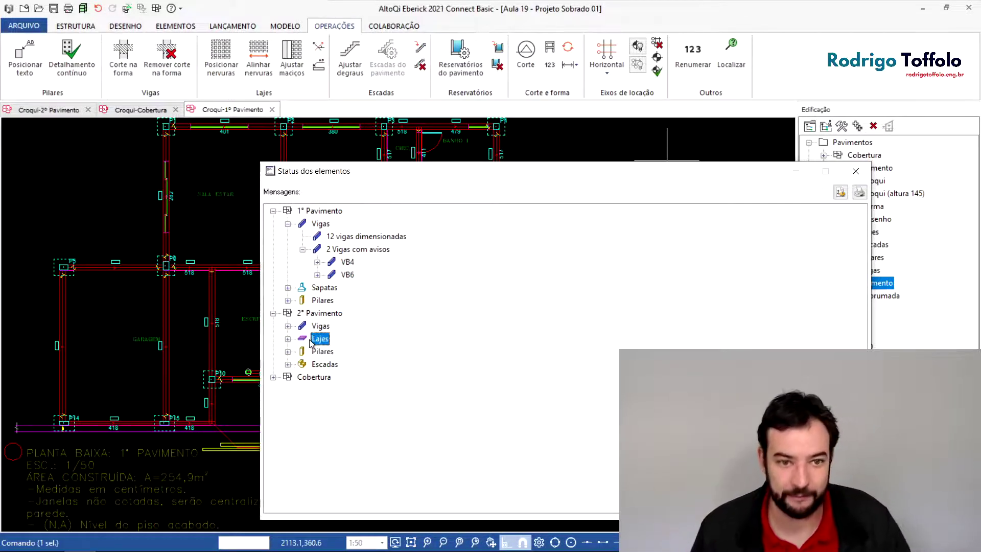
click(359, 364)
key(Down)
key(Right)
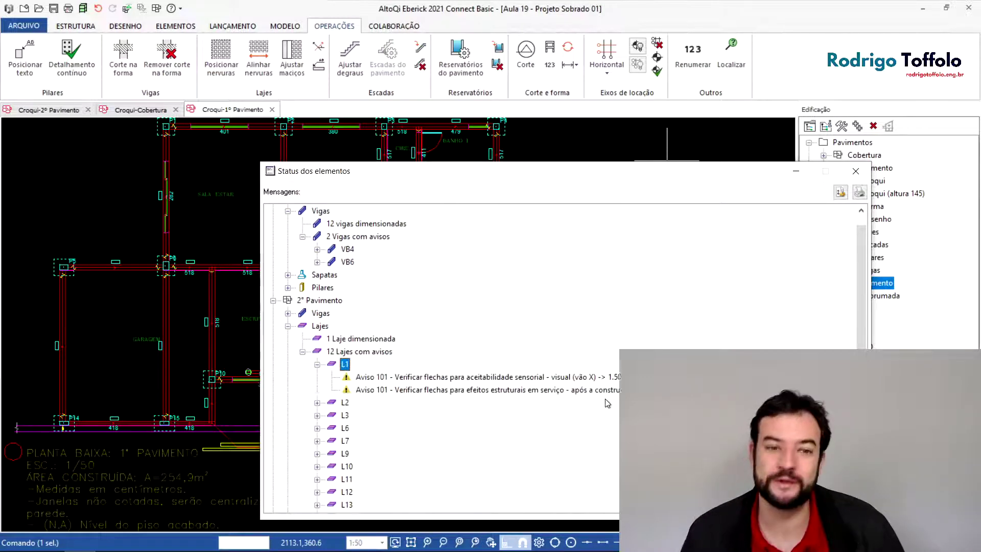
scroll(606, 403, down, 2)
key(Down)
key(Right)
key(Down)
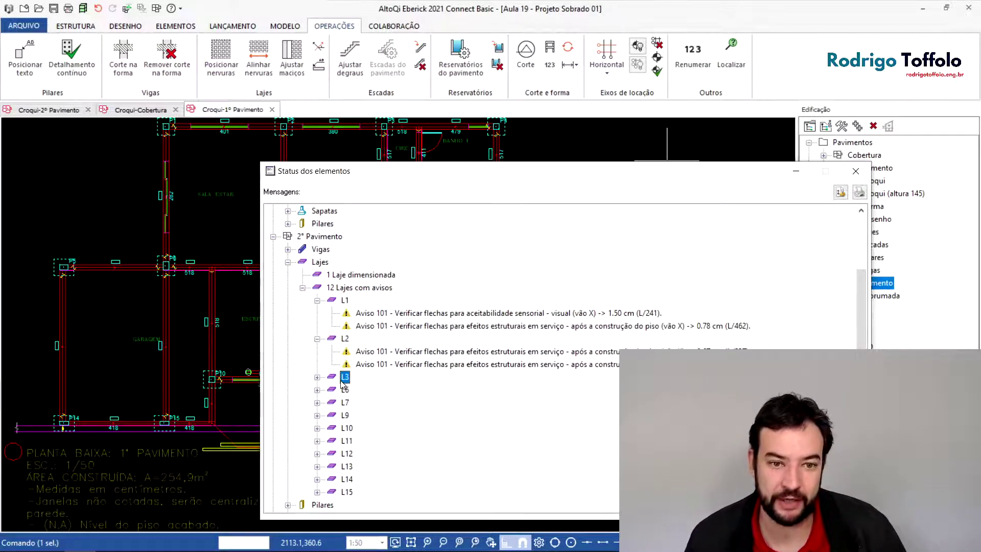
key(Right)
scroll(375, 383, down, 1)
scroll(375, 383, down, 2)
click(316, 364)
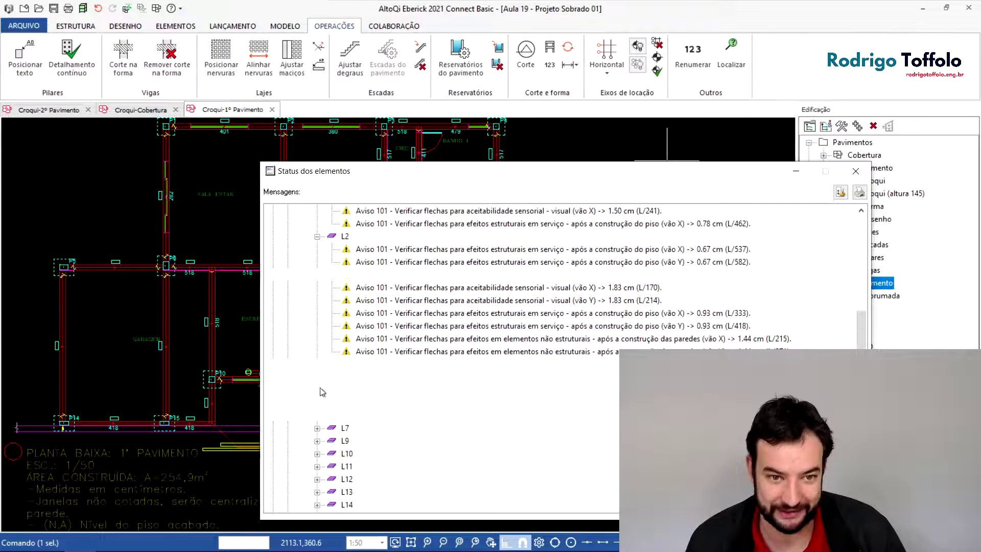
click(317, 428)
scroll(321, 433, down, 3)
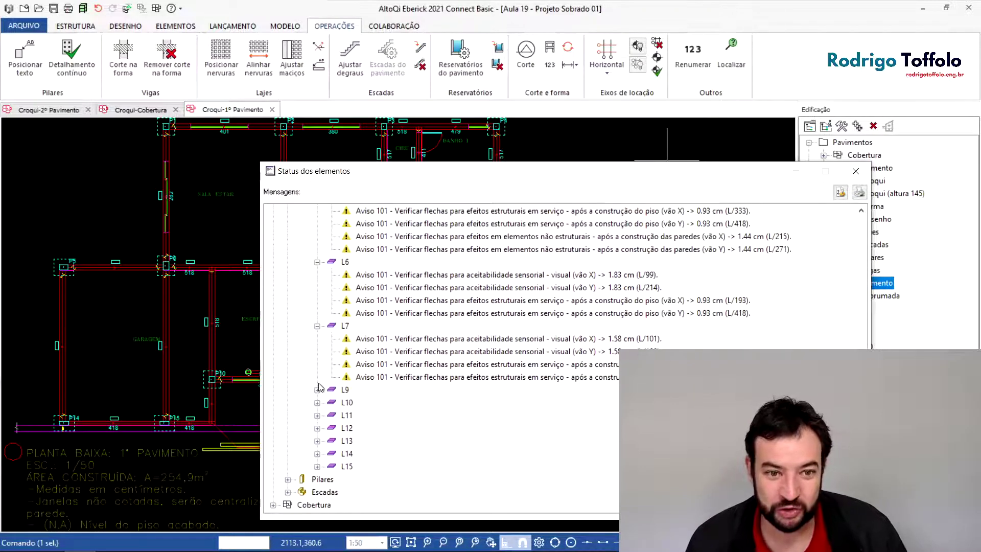
- Expand the warnings of slabs L9 to L15 on the 2º Pavimento and read through the whole slab warning list
click(317, 390)
click(317, 427)
click(317, 478)
scroll(329, 444, down, 3)
click(317, 428)
scroll(319, 434, down, 2)
click(316, 440)
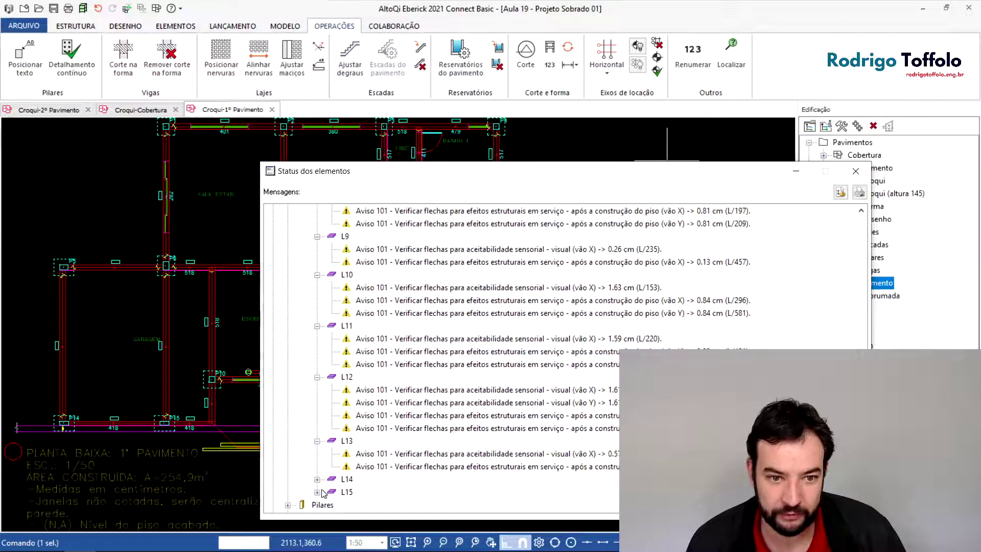
click(317, 492)
scroll(327, 453, down, 2)
click(317, 428)
scroll(536, 462, down, 4)
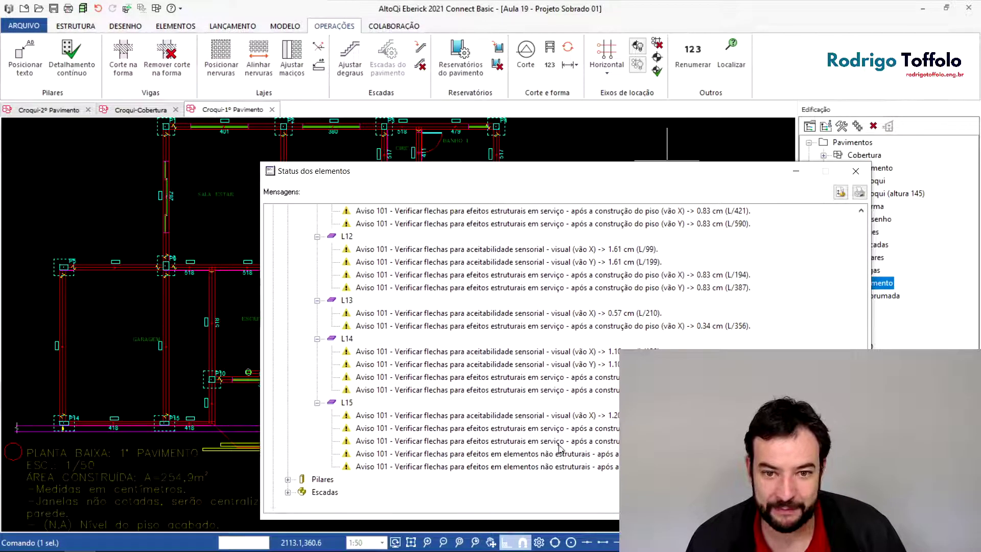
scroll(537, 447, up, 5)
scroll(536, 444, up, 2)
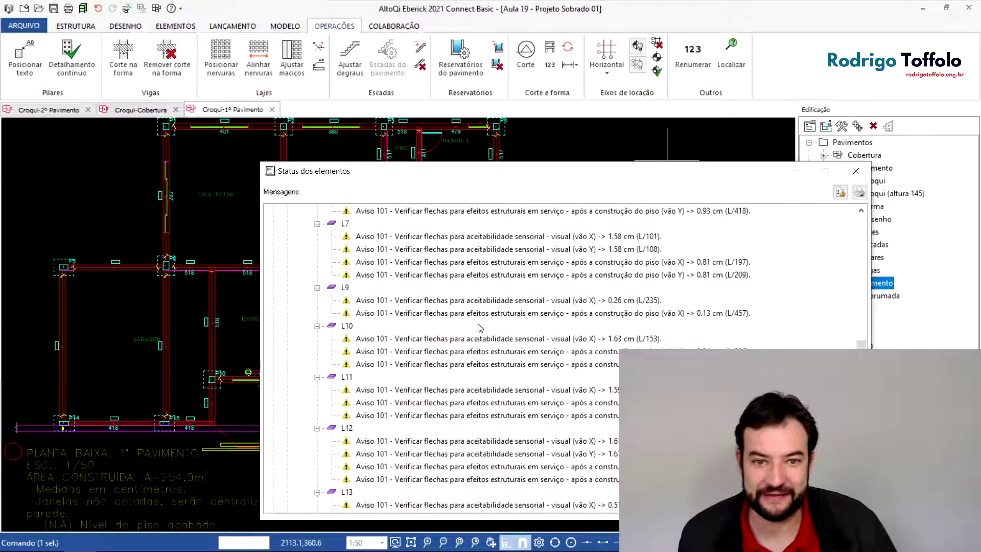
scroll(475, 327, up, 4)
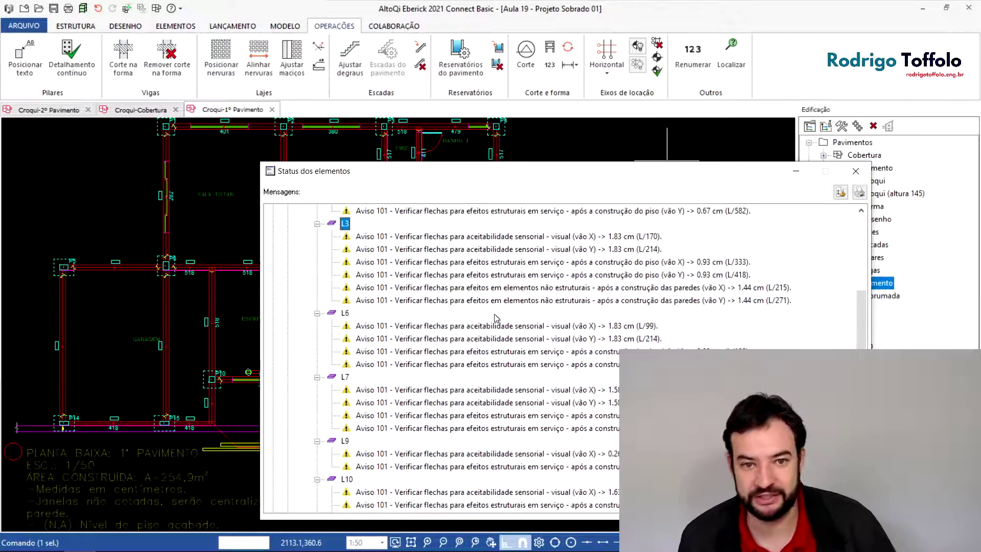
scroll(494, 318, up, 4)
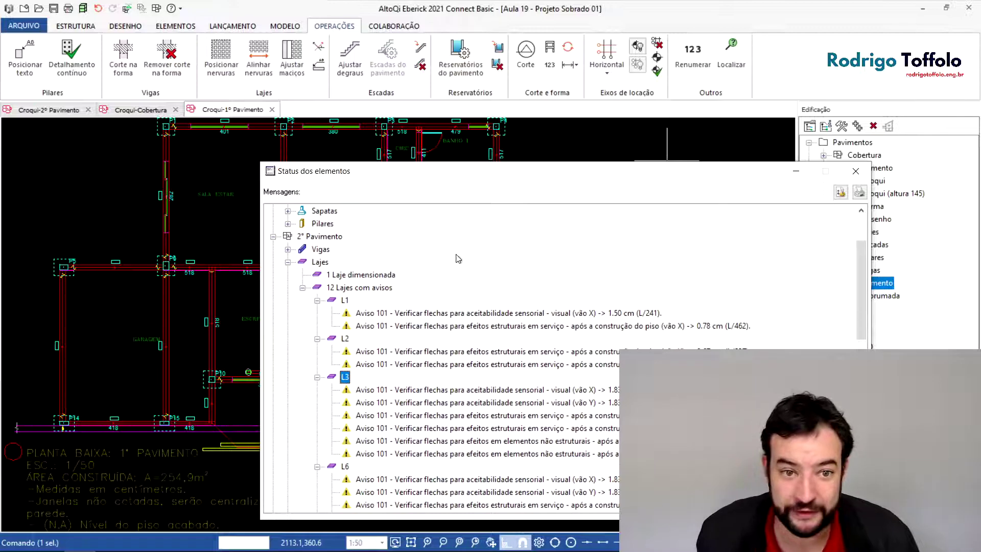
- Move the status report aside, switch to the 2º Pavimento sketch and fix all edges between adjacent slabs
mouse_move(452, 178)
mouse_down()
mouse_move(133, 207)
mouse_move(0, 207)
mouse_up()
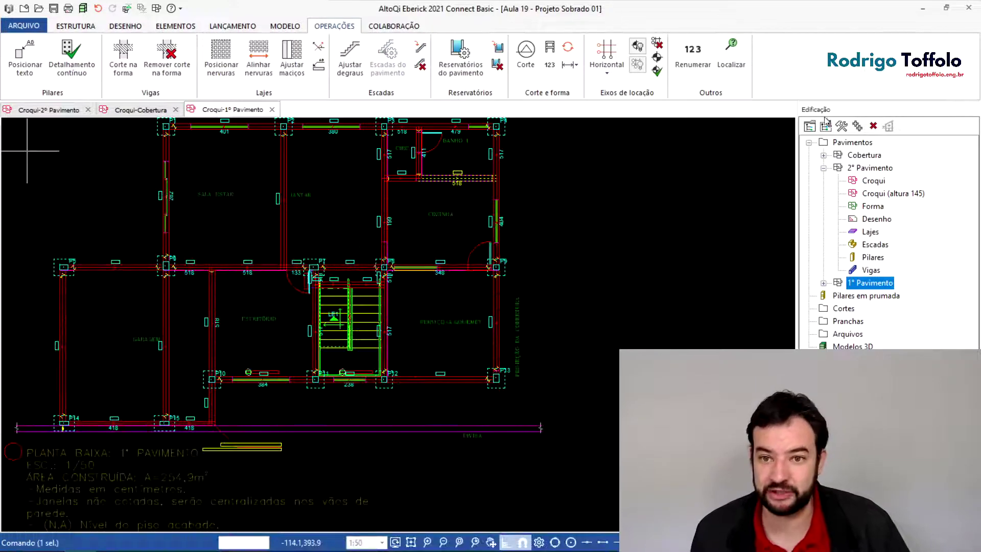
click(886, 170)
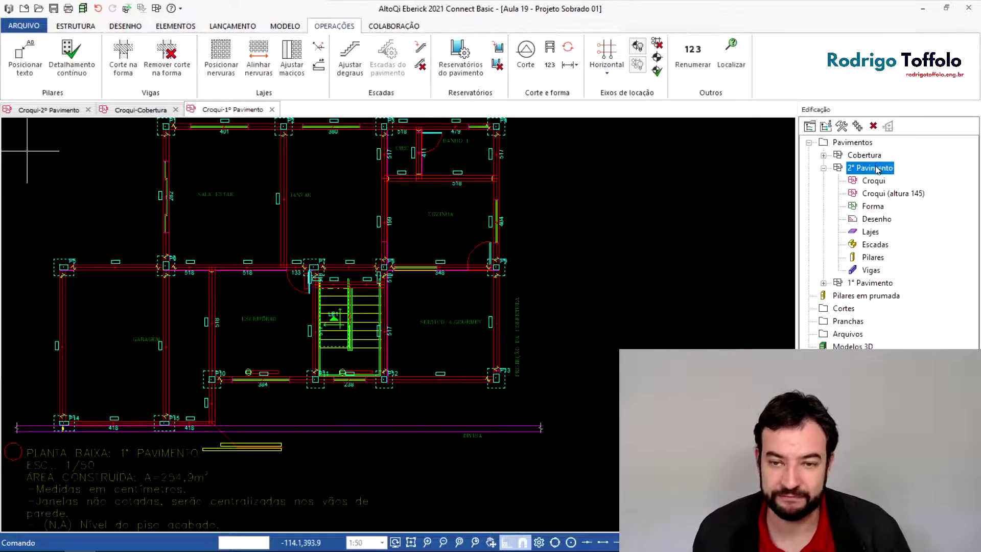
double_click(878, 170)
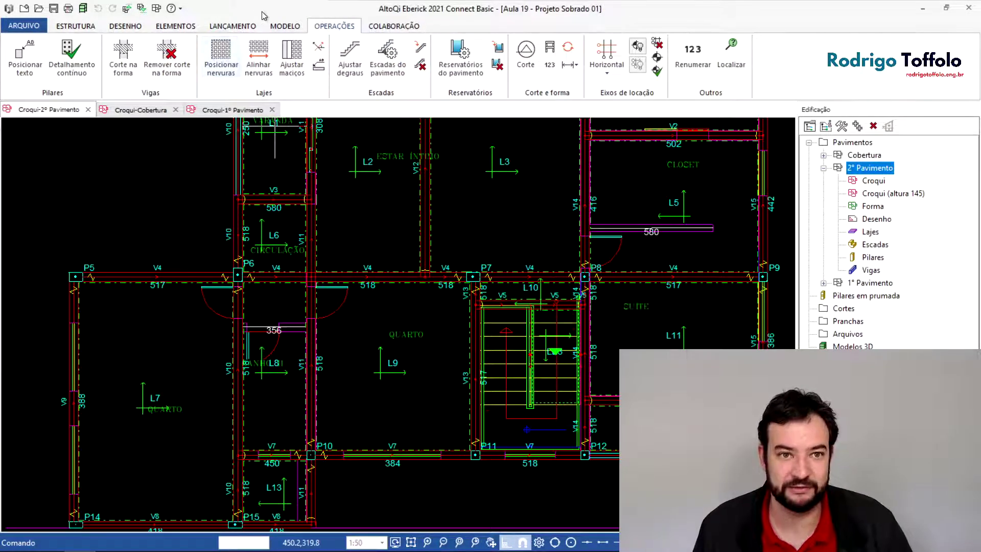
click(281, 28)
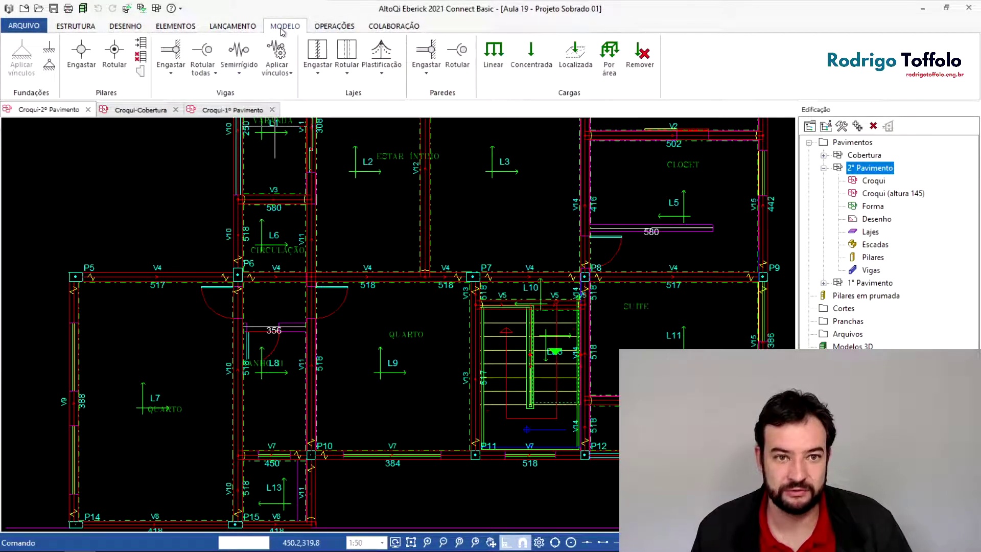
click(317, 69)
click(346, 143)
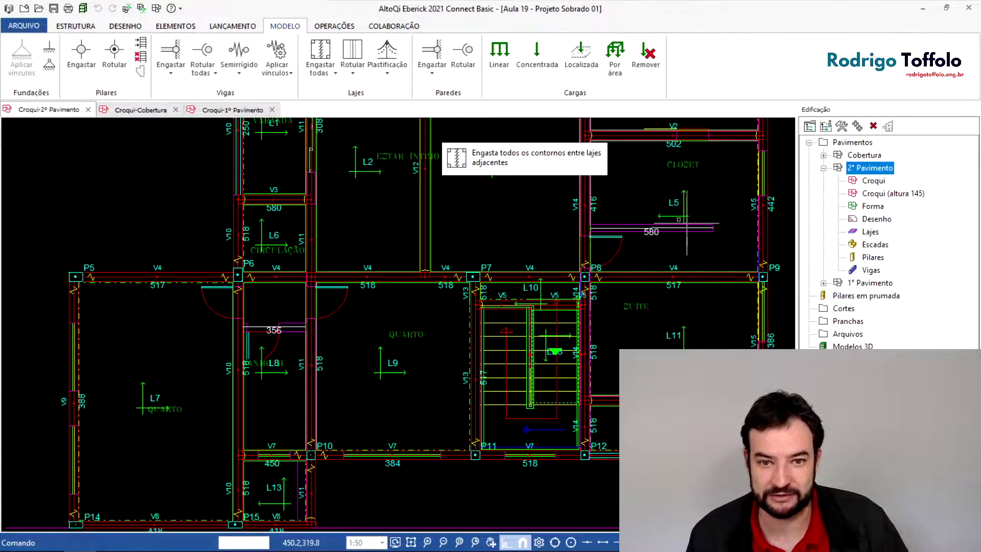
click(402, 233)
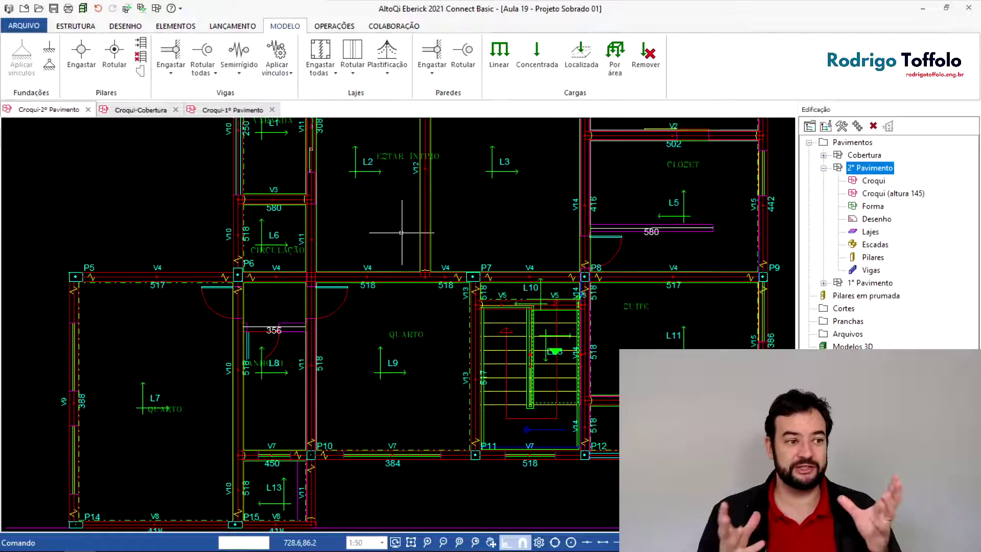
- Bring the status report back, collapse the slab list and expand the warnings of 2º Pavimento beams V1, V2, V3 and V5
drag(0, 72, 628, 122)
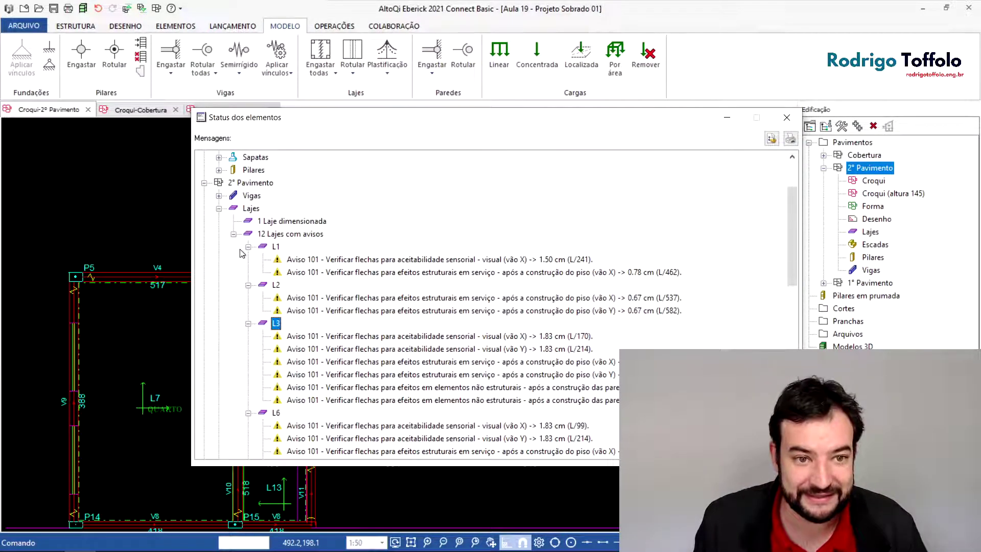
click(234, 234)
key(Left)
key(Left)
key(Up)
key(Right)
key(Down)
key(Down)
key(Right)
key(Down)
key(Right)
key(Down)
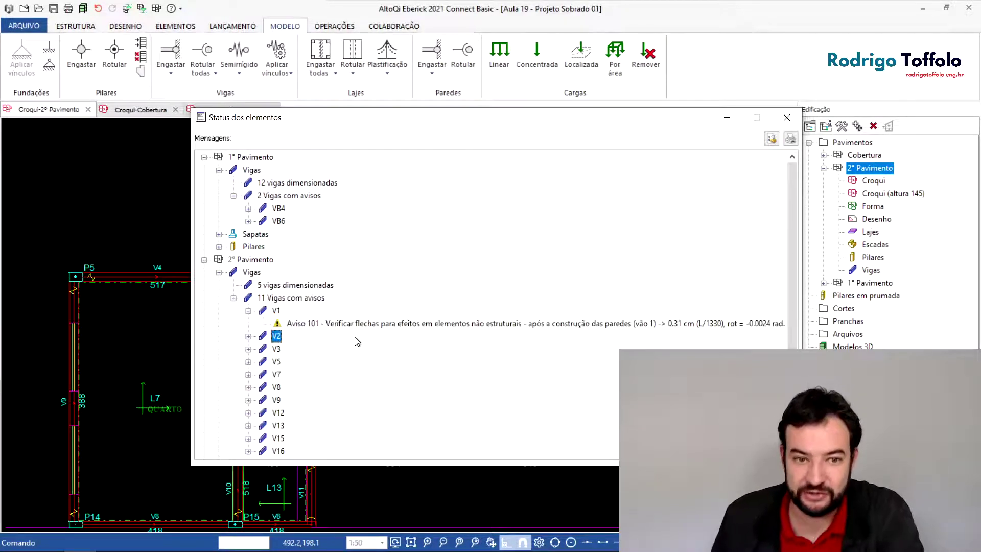
key(Right)
key(Down)
key(Down)
key(Right)
key(Down)
key(Down)
key(Down)
key(Right)
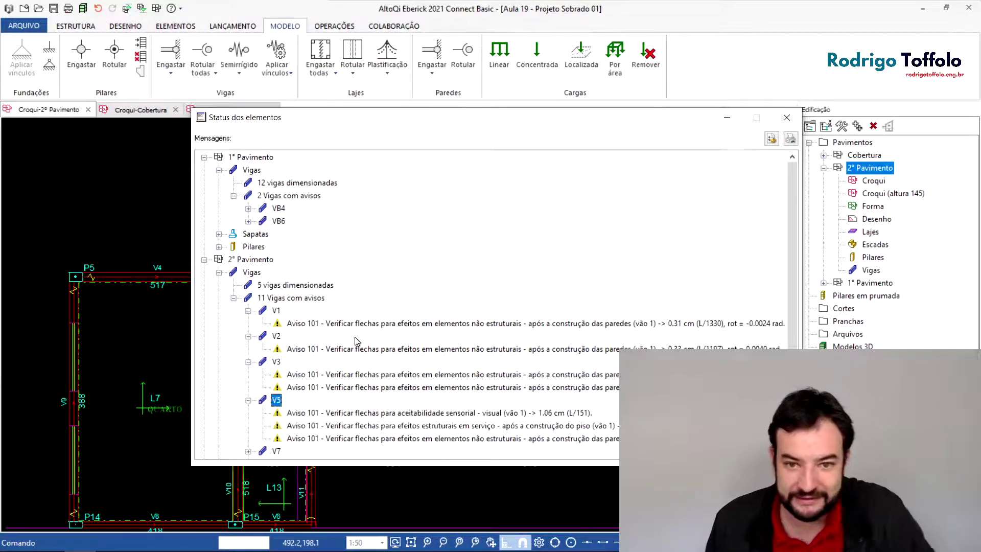
- Expand and read the warnings of 2º Pavimento beams V7, V8, V9, V12, V13, V15 and V16
scroll(423, 348, down, 2)
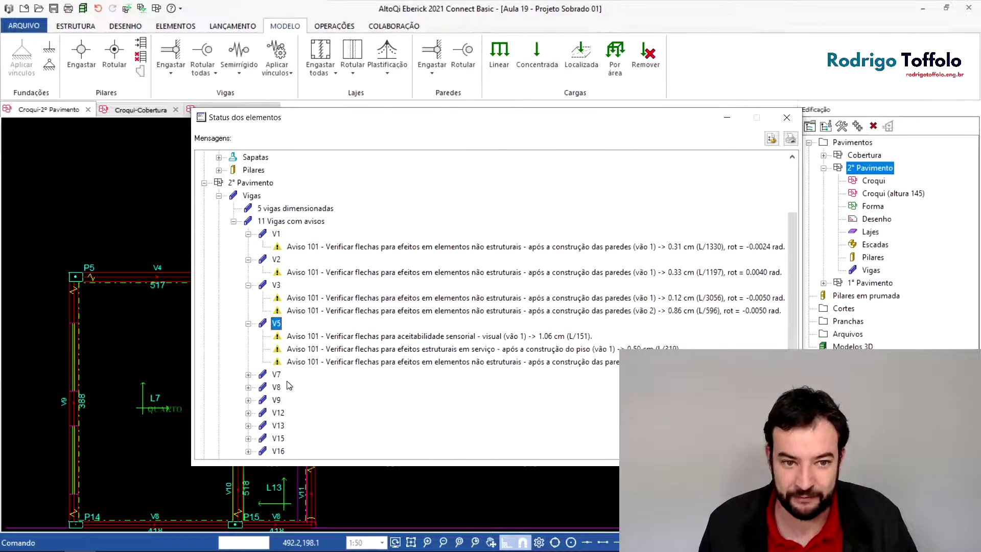
click(275, 378)
click(248, 387)
click(248, 375)
scroll(266, 386, down, 2)
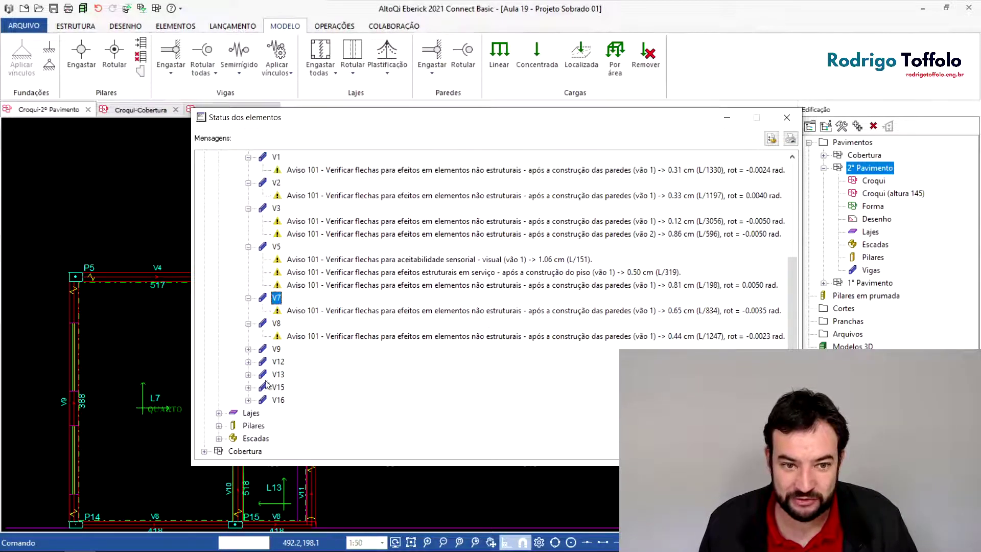
click(248, 361)
click(248, 349)
click(248, 412)
click(248, 438)
scroll(251, 429, down, 2)
click(248, 399)
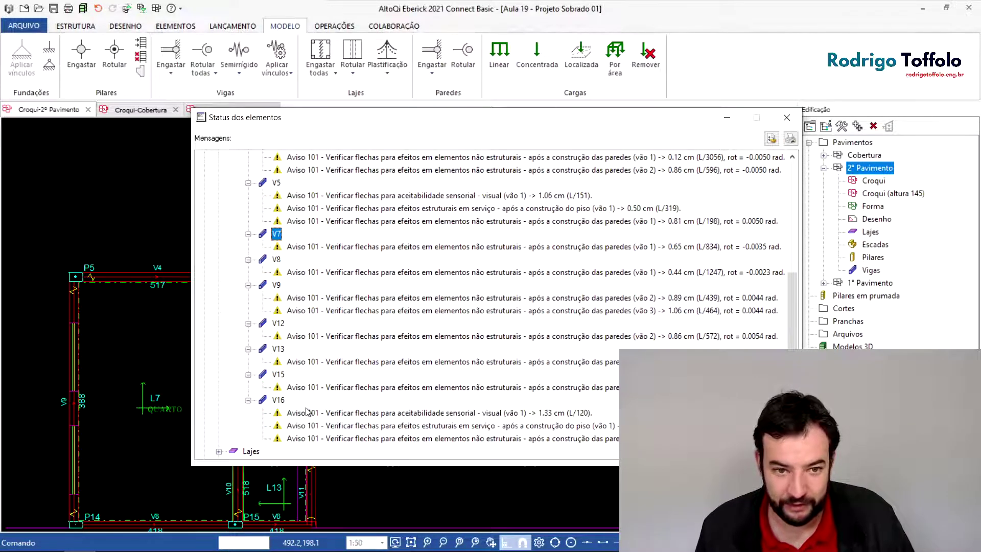
scroll(531, 305, up, 2)
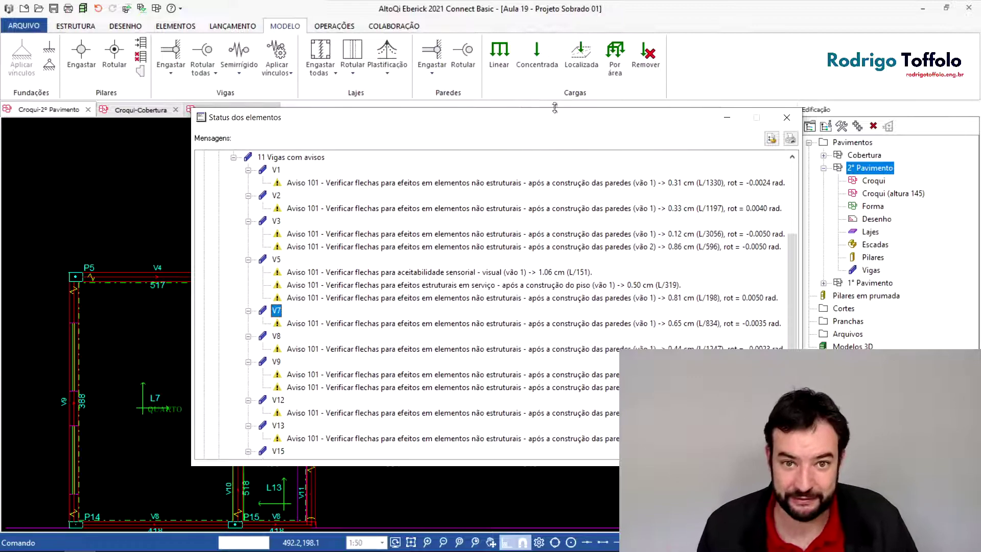
- Close the element status report, bring the whole 2º Pavimento plan into view and collapse its branch in the project tree
click(787, 117)
scroll(400, 225, up, 1)
scroll(400, 225, up, 1)
scroll(401, 221, down, 2)
scroll(407, 267, up, 1)
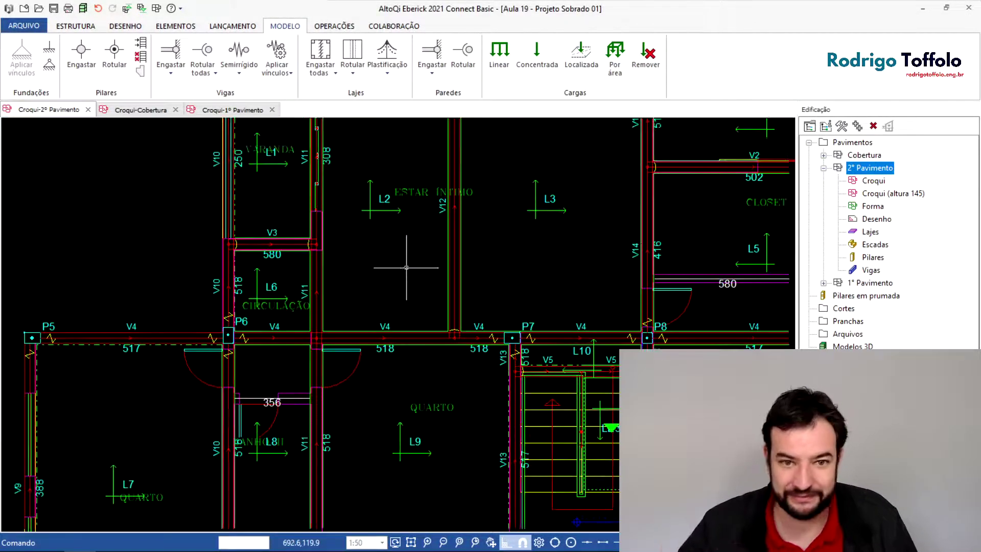
scroll(406, 267, down, 1)
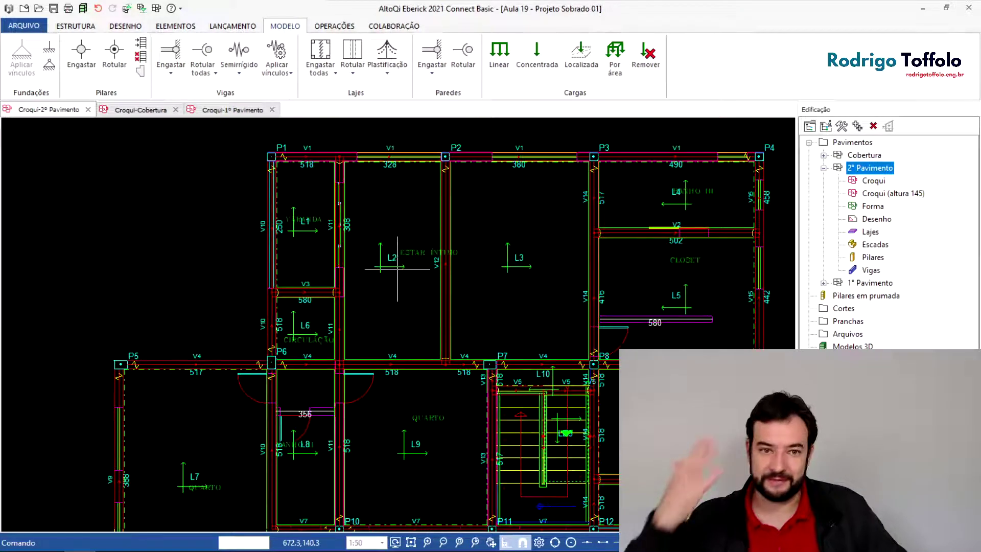
scroll(398, 268, down, 1)
click(824, 157)
click(823, 156)
click(824, 168)
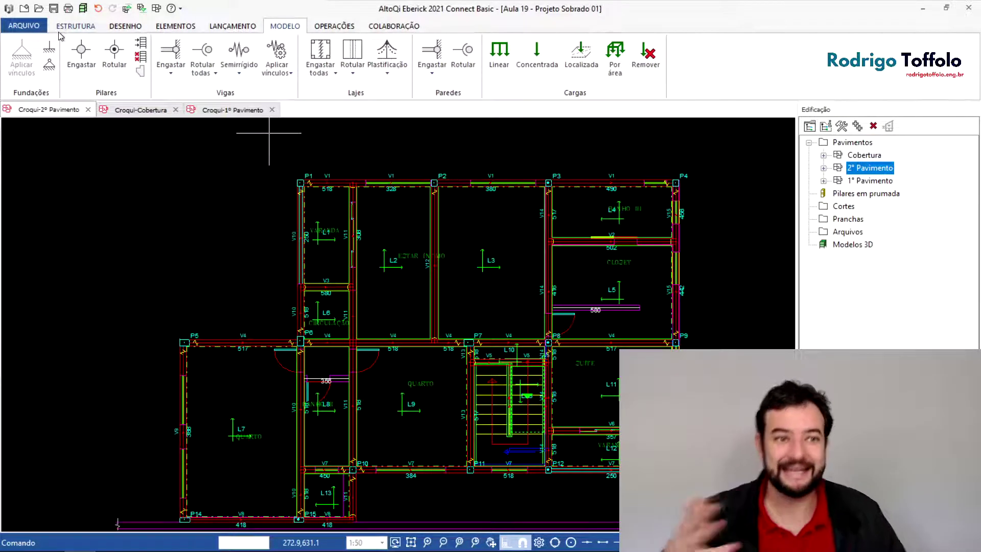
- Check column P14's section properties on the 2º Pavimento and examine its outline against beams V8 and V9 and the wall lines
click(75, 26)
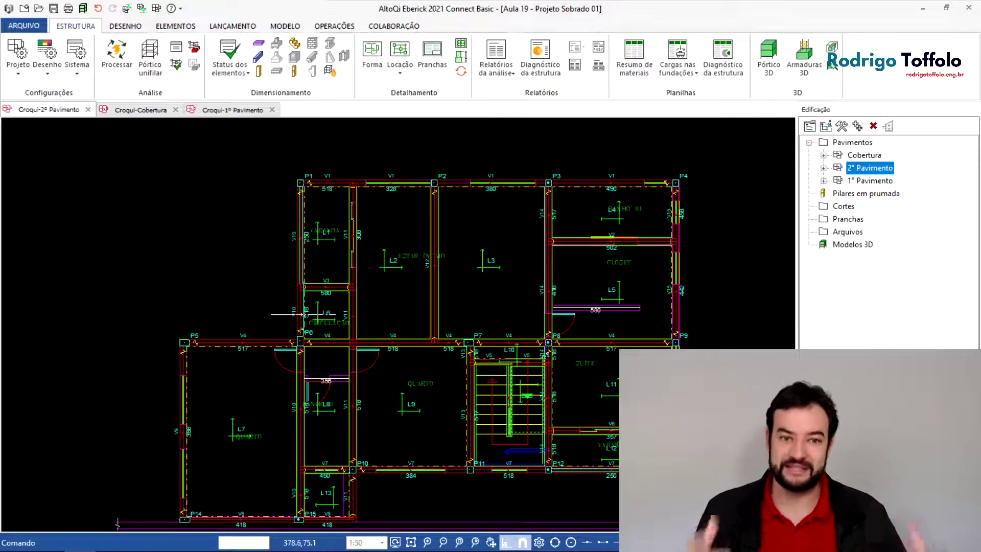
middle_drag(305, 344, 304, 338)
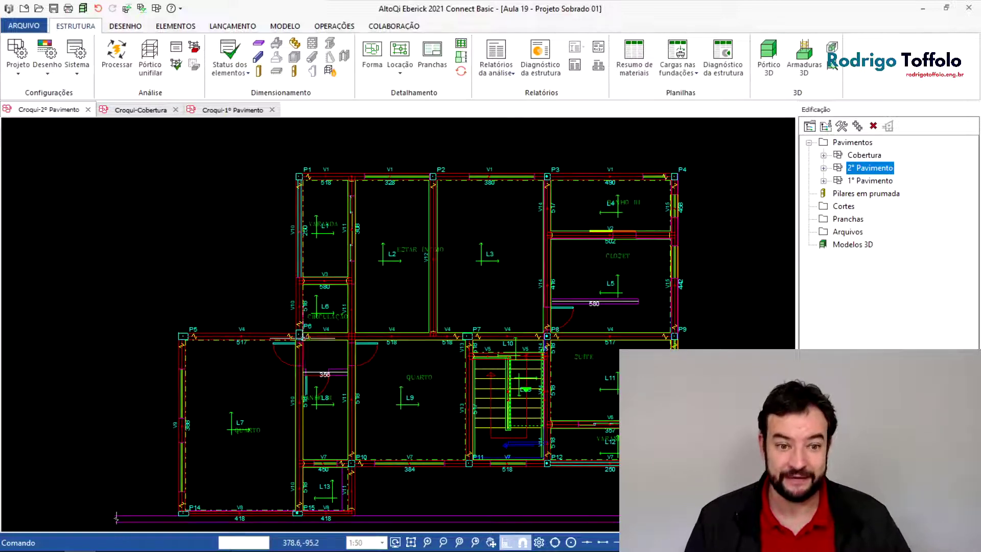
scroll(183, 470, up, 2)
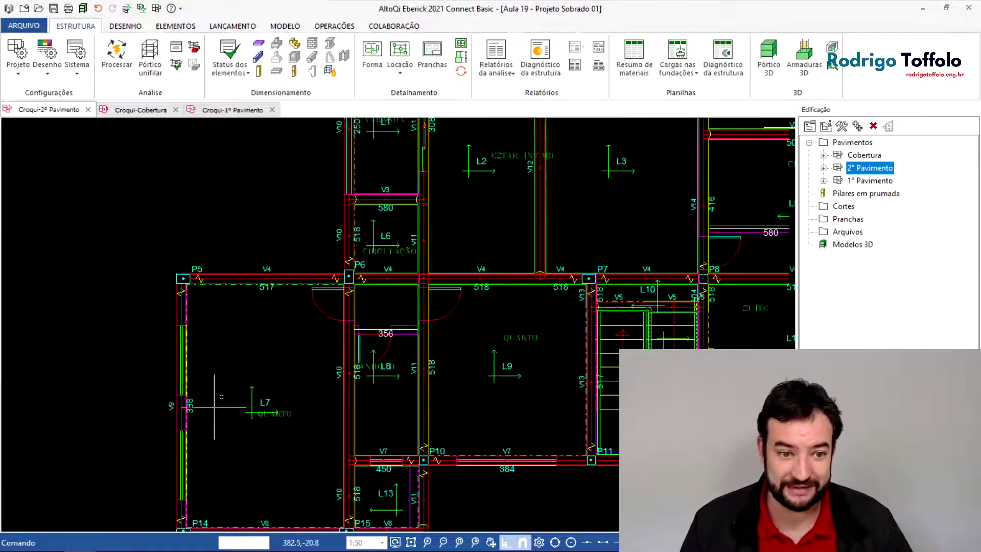
middle_drag(177, 460, 252, 351)
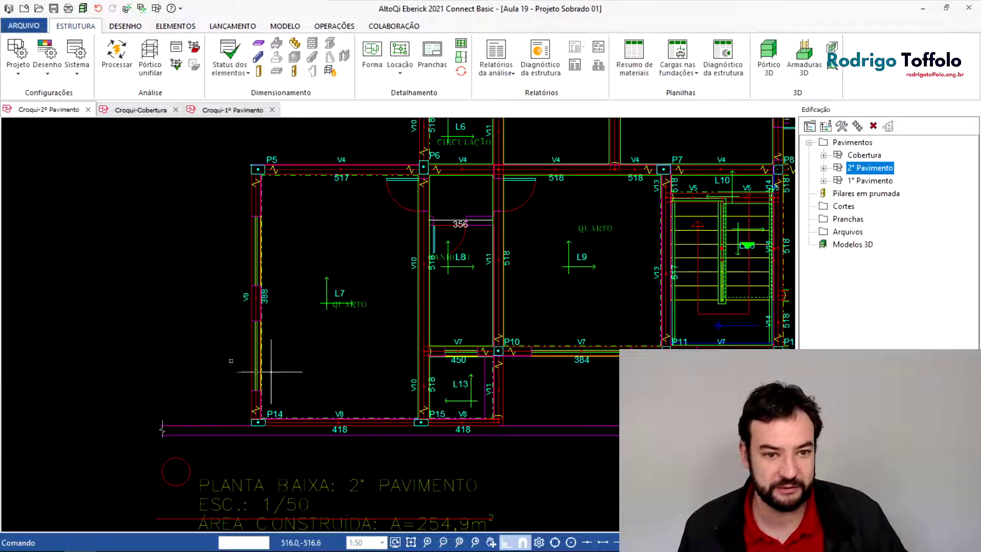
scroll(377, 341, down, 2)
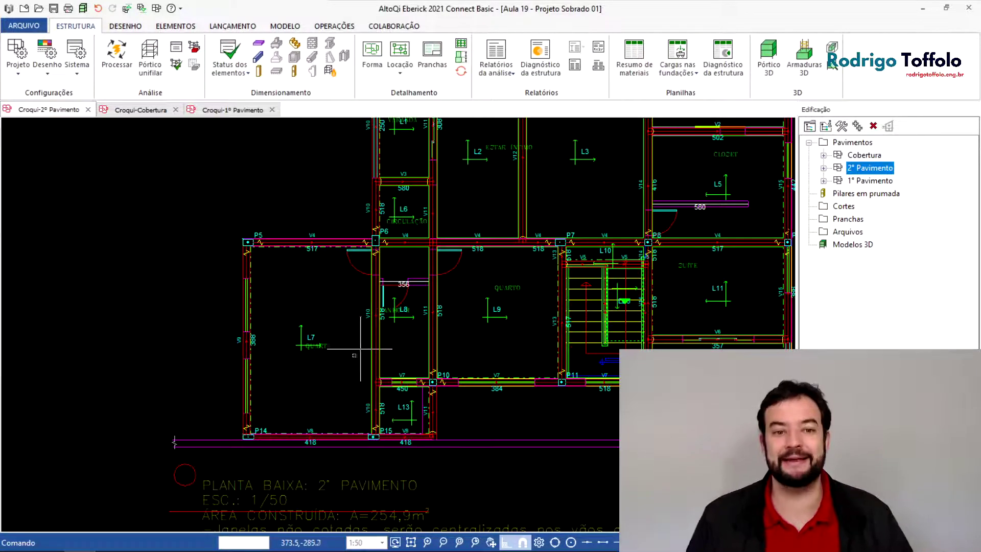
middle_drag(309, 457, 346, 387)
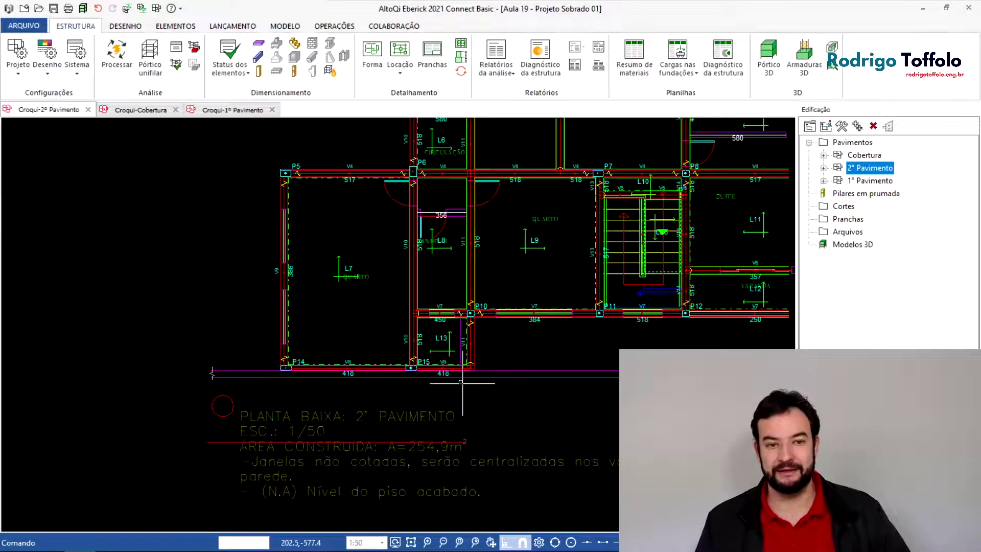
scroll(301, 372, up, 5)
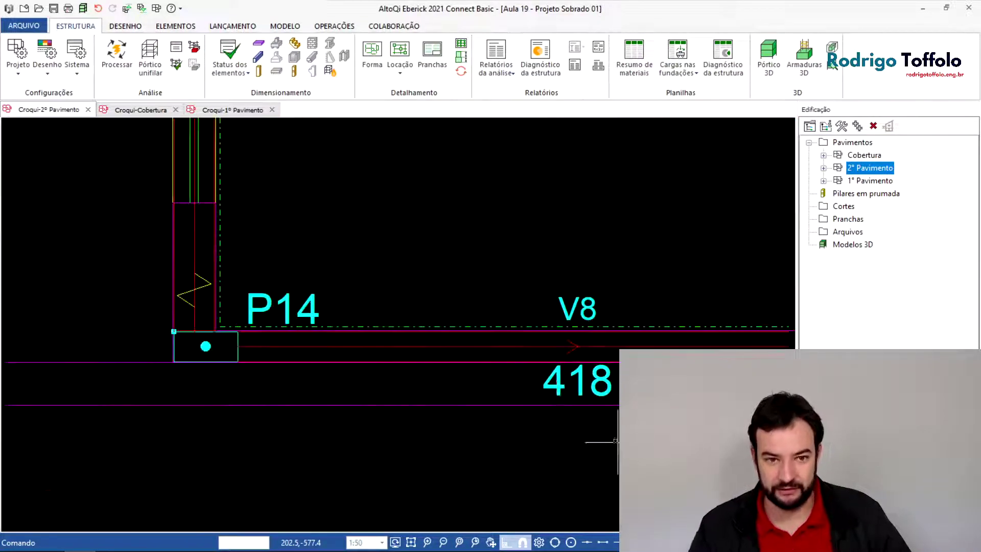
click(261, 299)
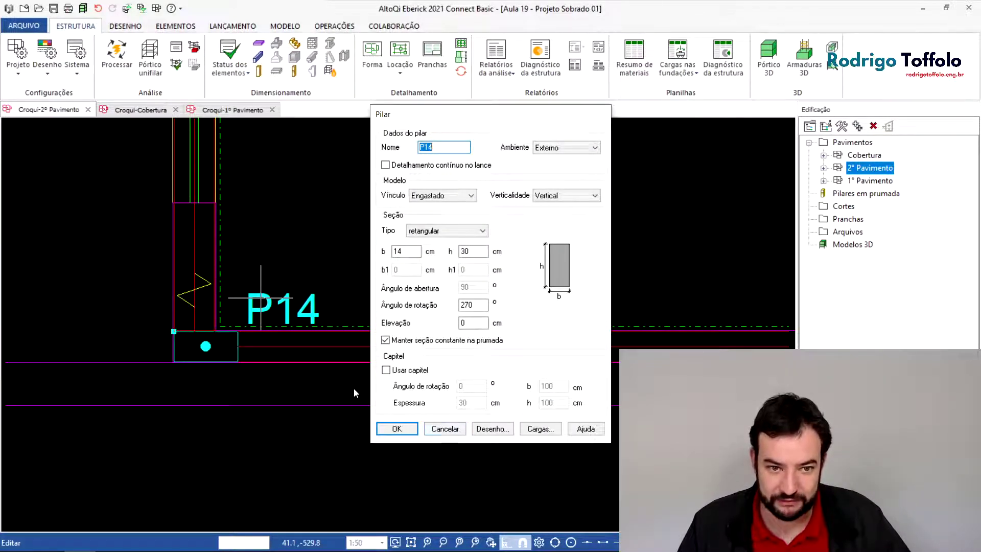
click(445, 429)
scroll(213, 366, up, 2)
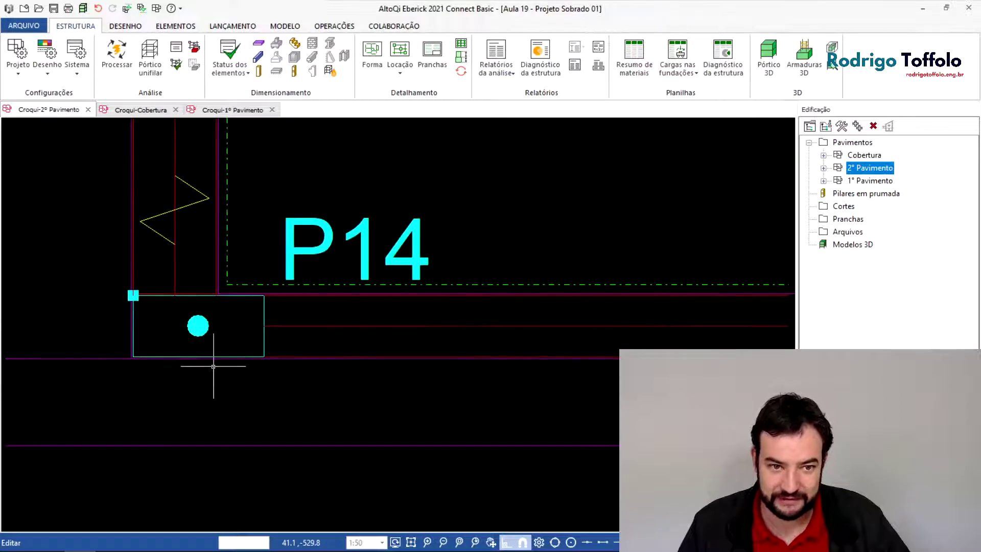
scroll(213, 366, down, 3)
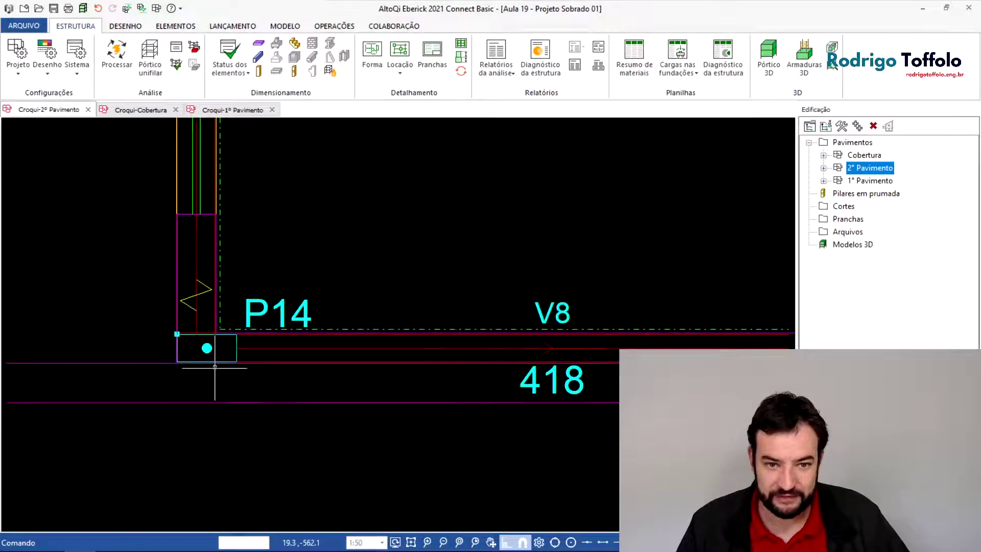
scroll(213, 365, down, 1)
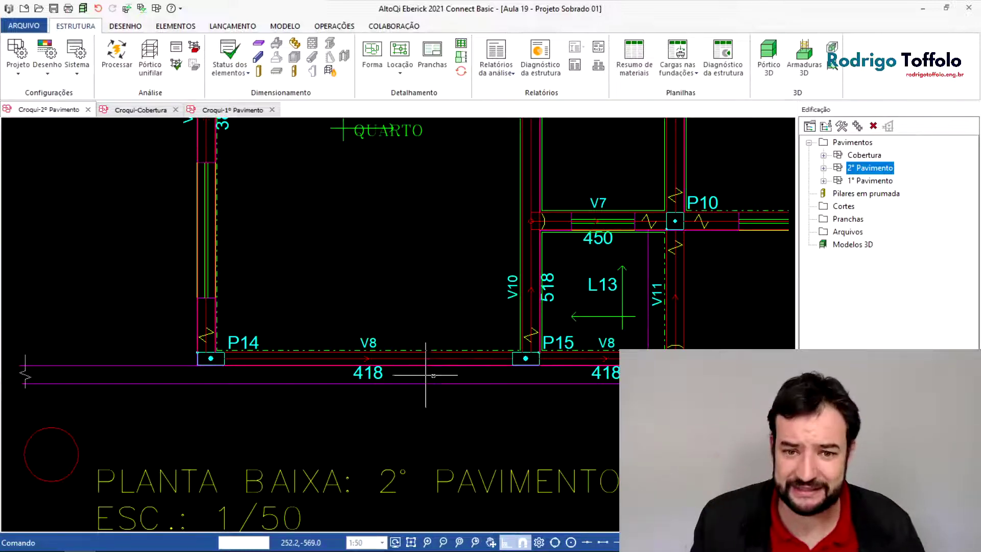
- Set the width of beam V8 between columns P14 and P15 to 15 cm
click(564, 341)
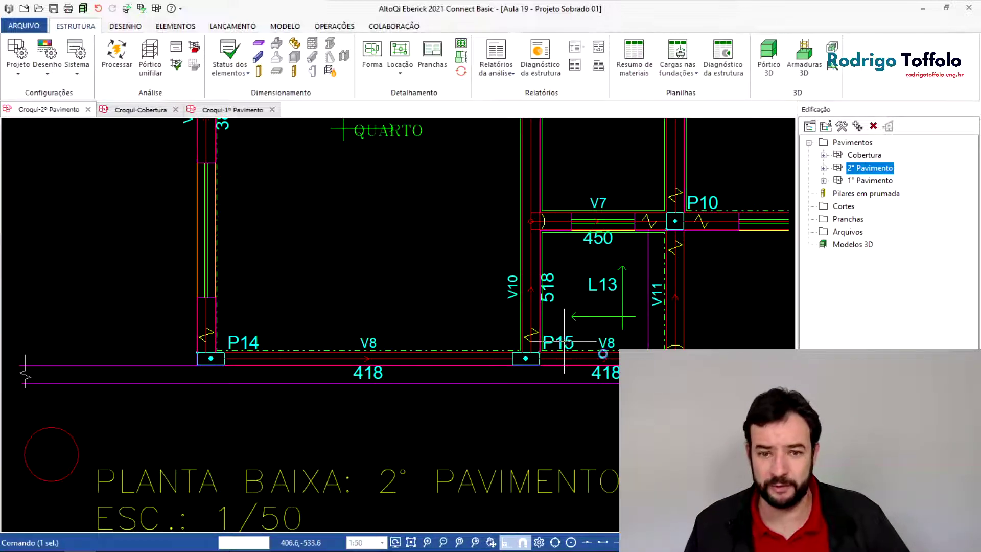
key(Escape)
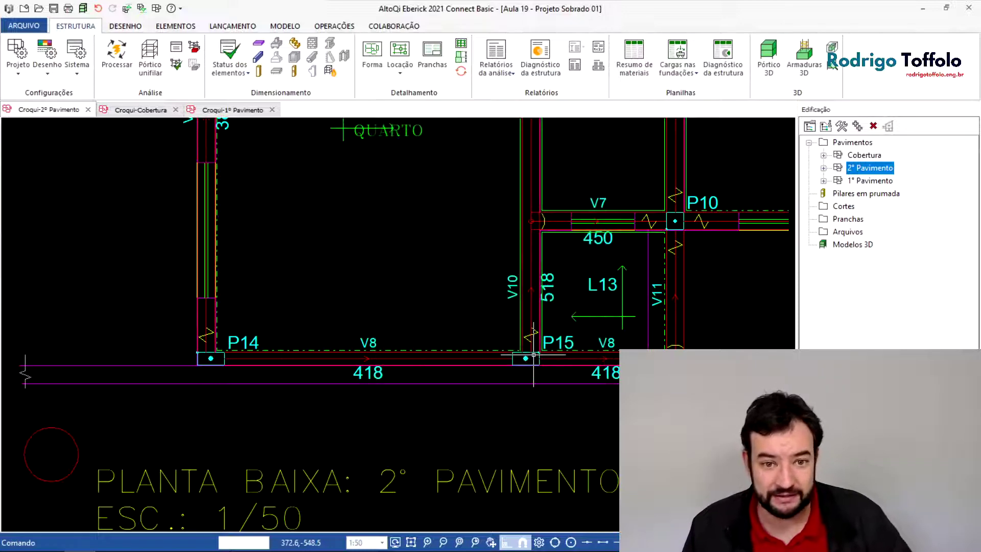
double_click(478, 364)
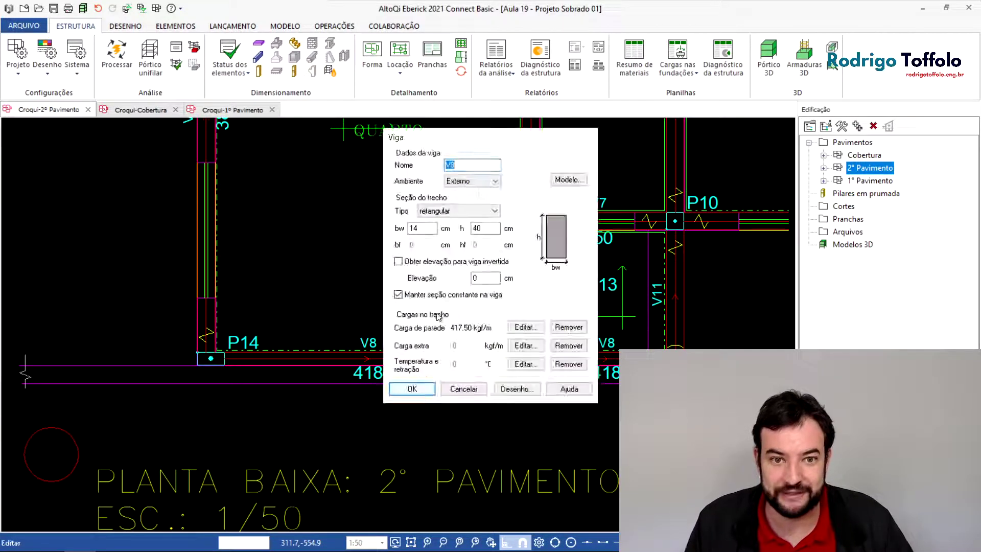
double_click(414, 228)
text(15)
key(Return)
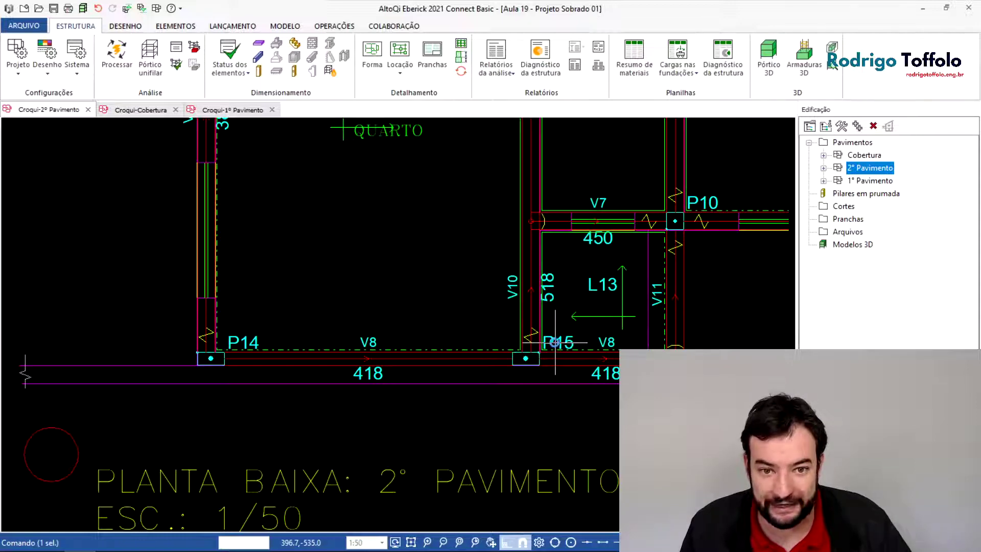
- Check the section width of column P15 and examine its outline against beam V8 and the wall lines
double_click(555, 343)
double_click(397, 251)
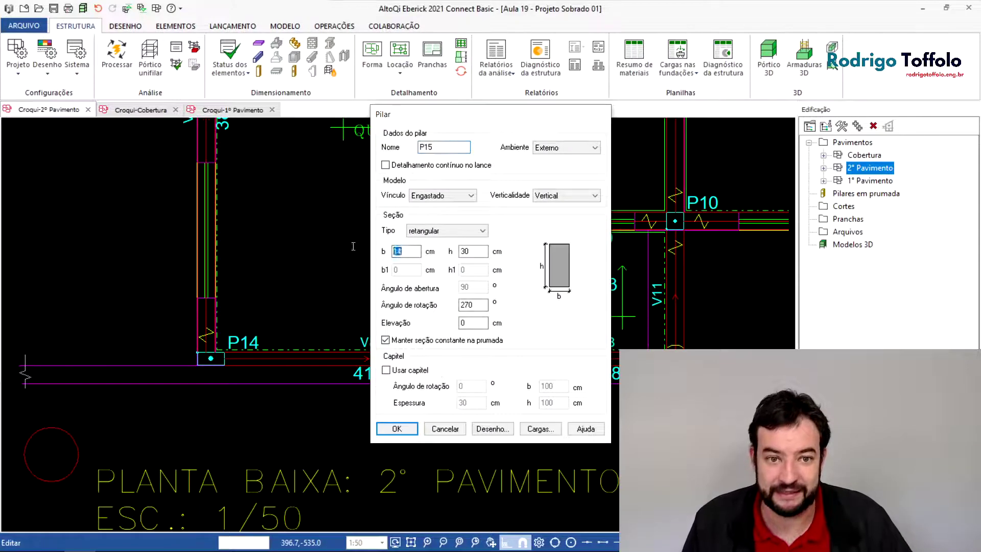
key(Return)
scroll(490, 353, up, 5)
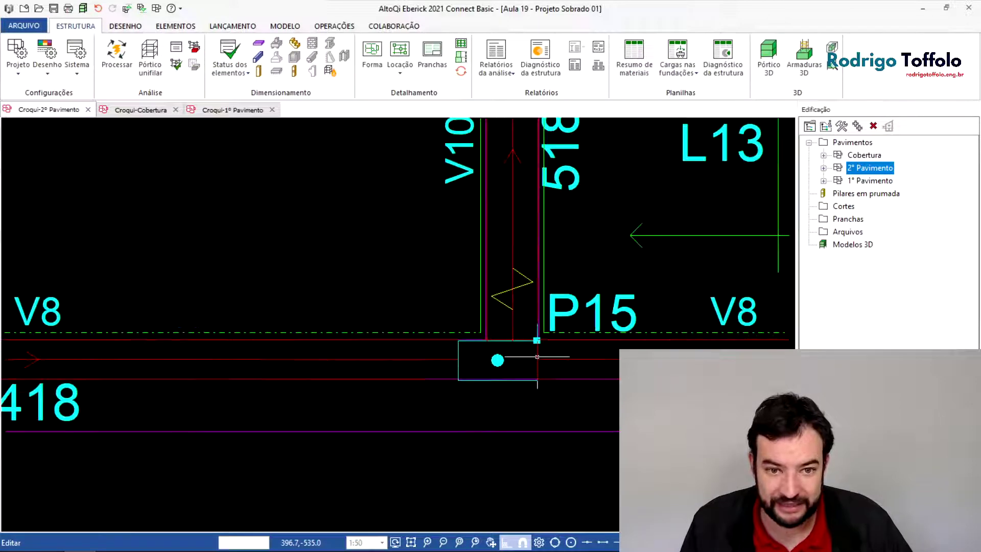
scroll(428, 323, up, 1)
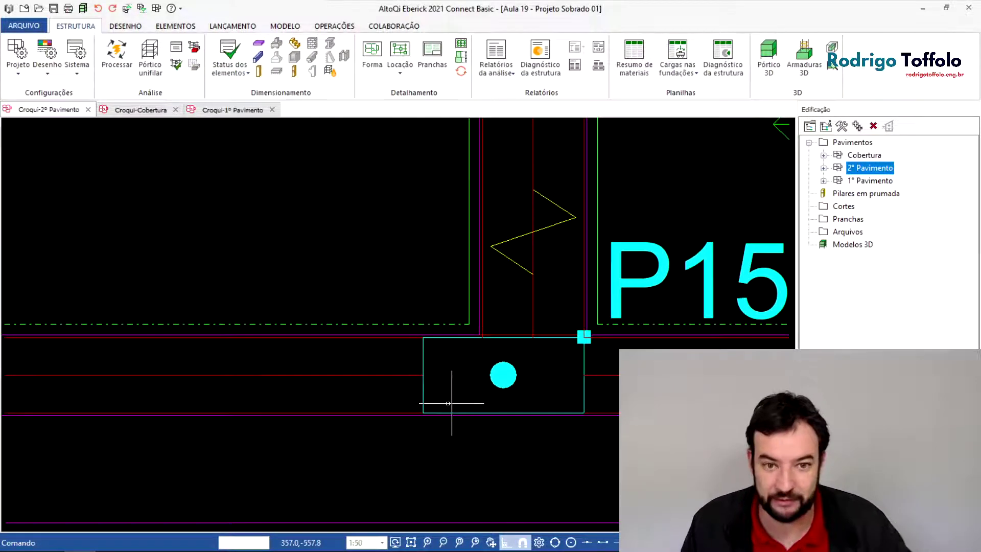
scroll(462, 405, down, 2)
scroll(384, 379, down, 1)
- Look over the beams, columns and slabs across the rest of the 2º Pavimento plan
middle_drag(359, 372, 566, 280)
middle_drag(383, 278, 383, 404)
scroll(455, 309, down, 1)
scroll(455, 308, down, 3)
middle_drag(485, 304, 428, 361)
scroll(524, 409, down, 2)
middle_drag(554, 288, 432, 373)
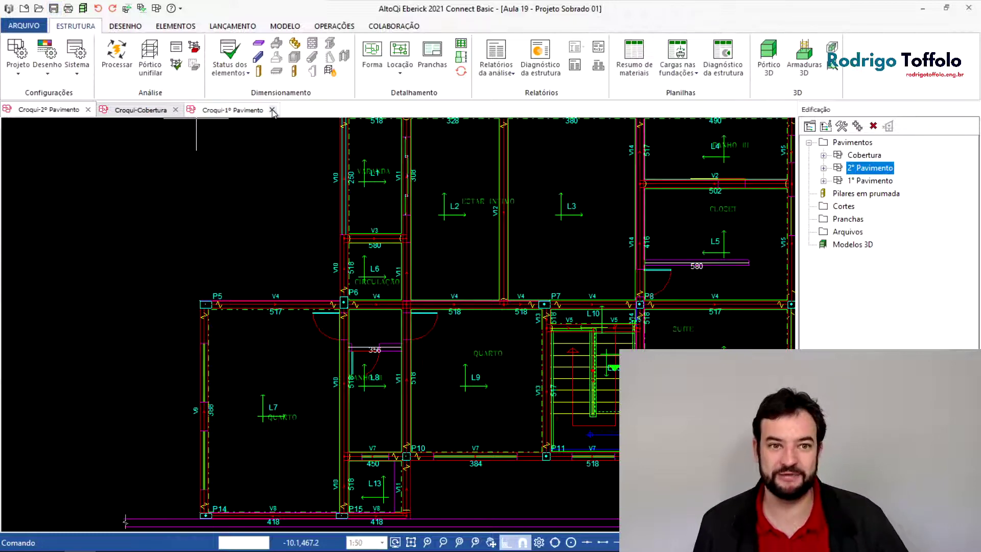
- Close the Cobertura and 1º Pavimento sketches and process the structure with linear static analysis, all elements designed and frame displacements using cracked stiffness
click(176, 111)
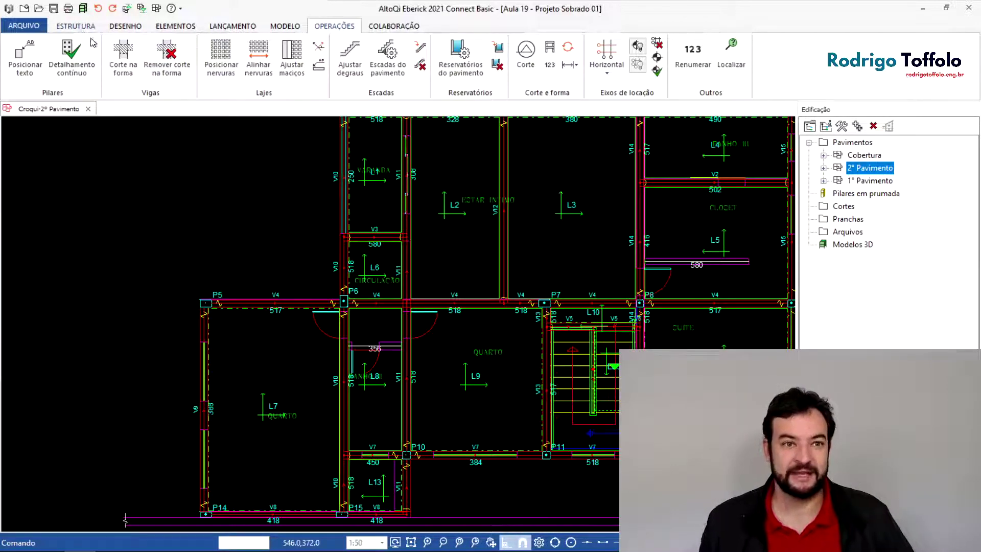
click(75, 25)
click(116, 53)
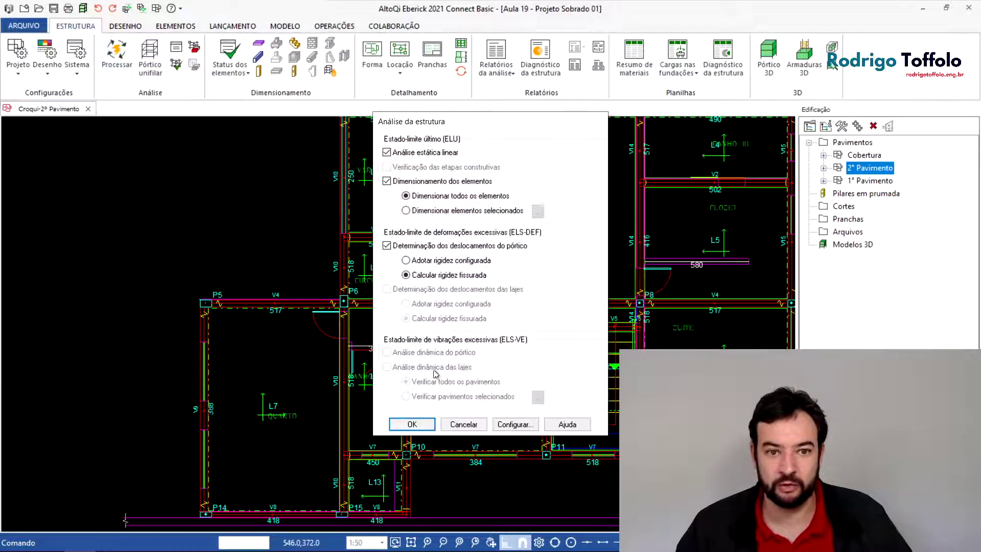
click(412, 424)
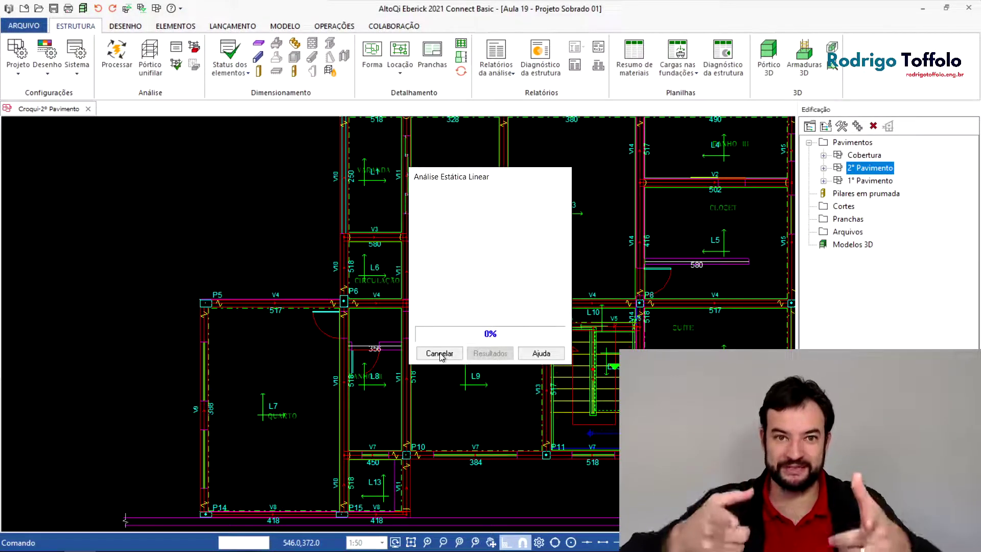